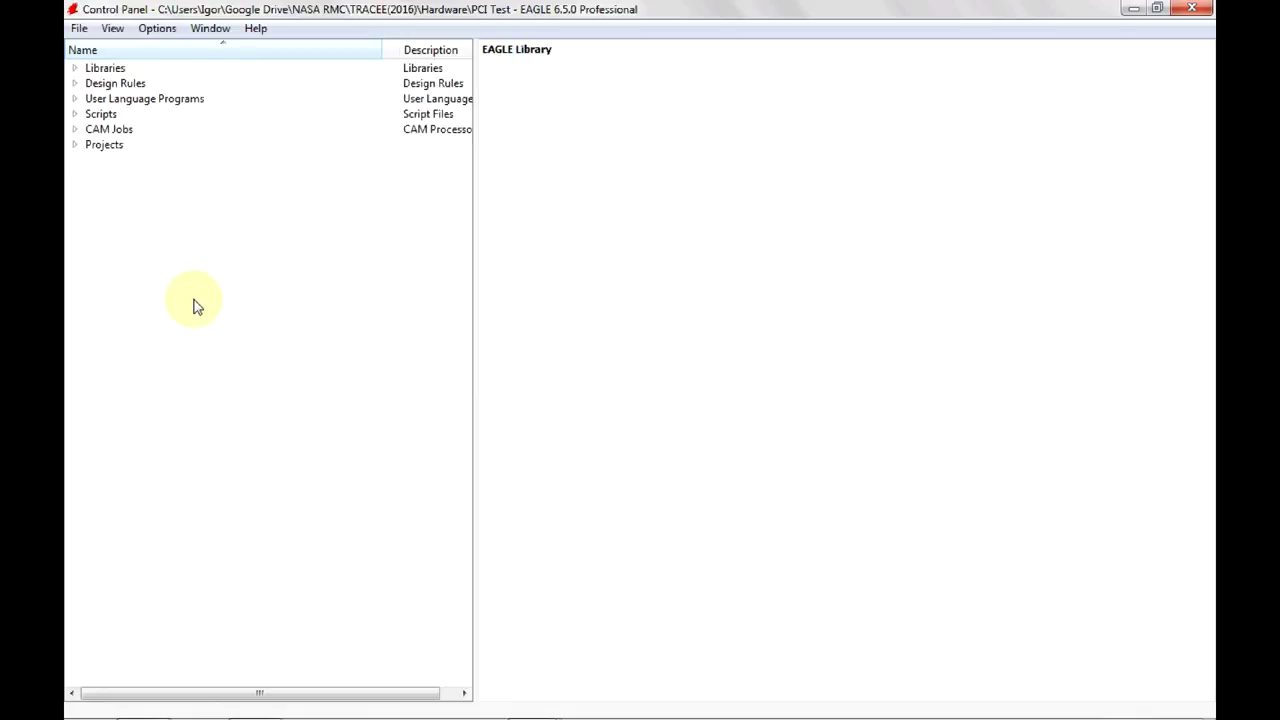
Step: Expand the Libraries list and open the adafruit.lbr library in a maximized library editor
click(73, 68)
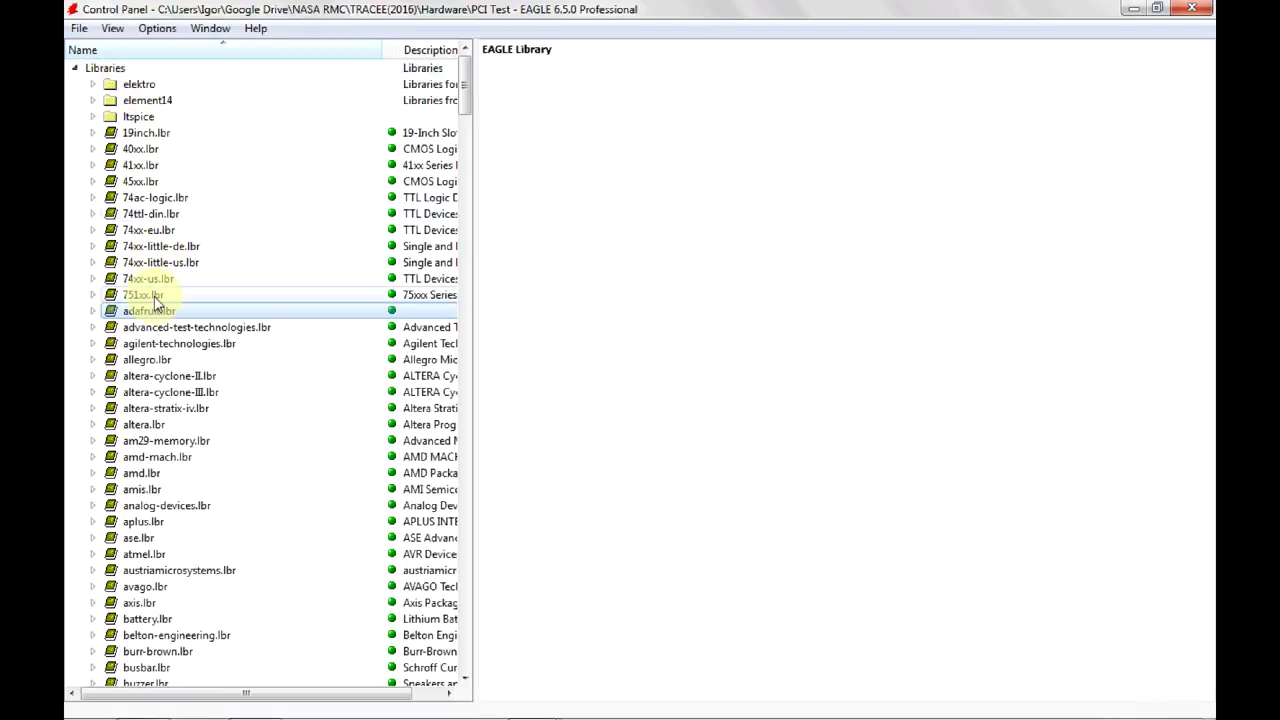
click(92, 311)
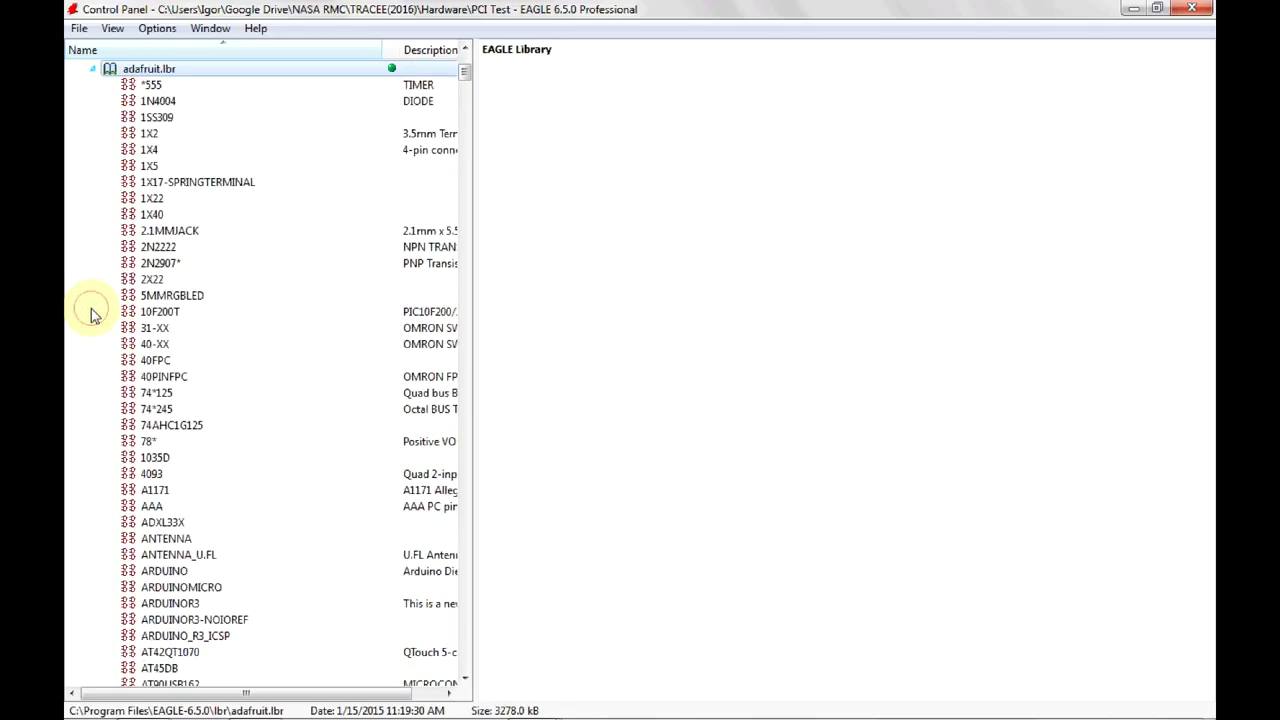
click(92, 69)
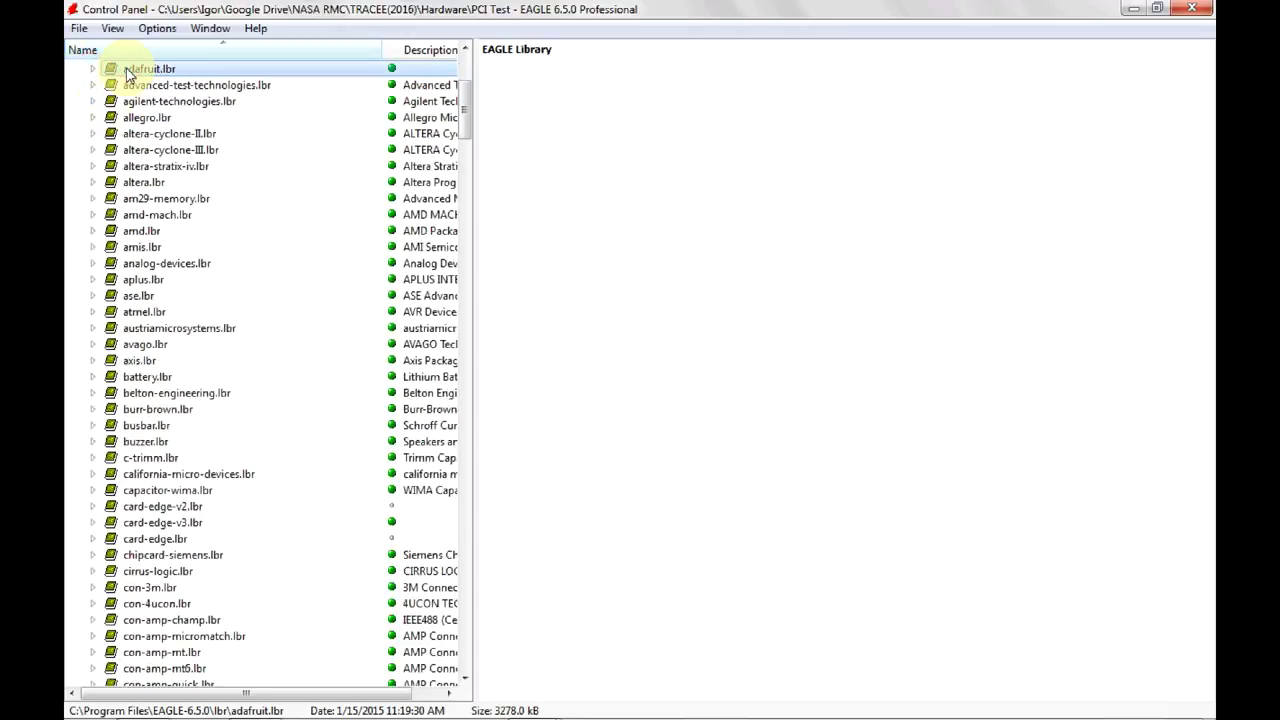
double_click(130, 70)
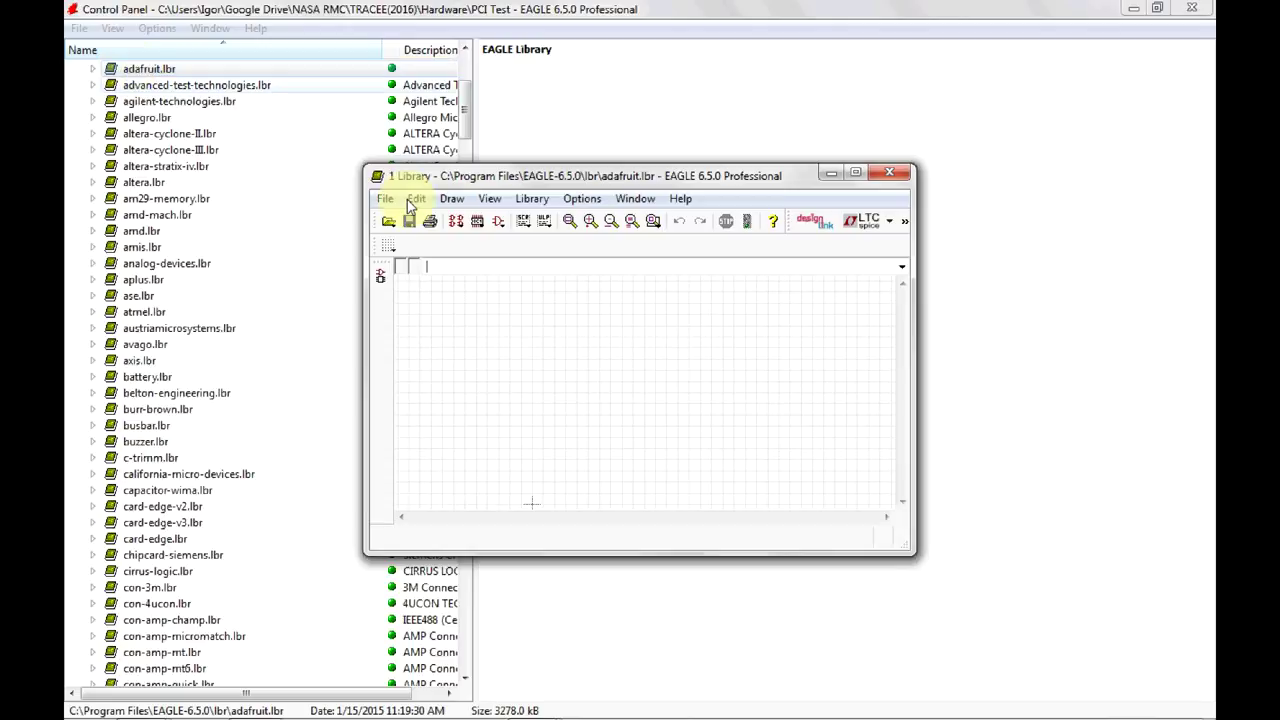
click(855, 173)
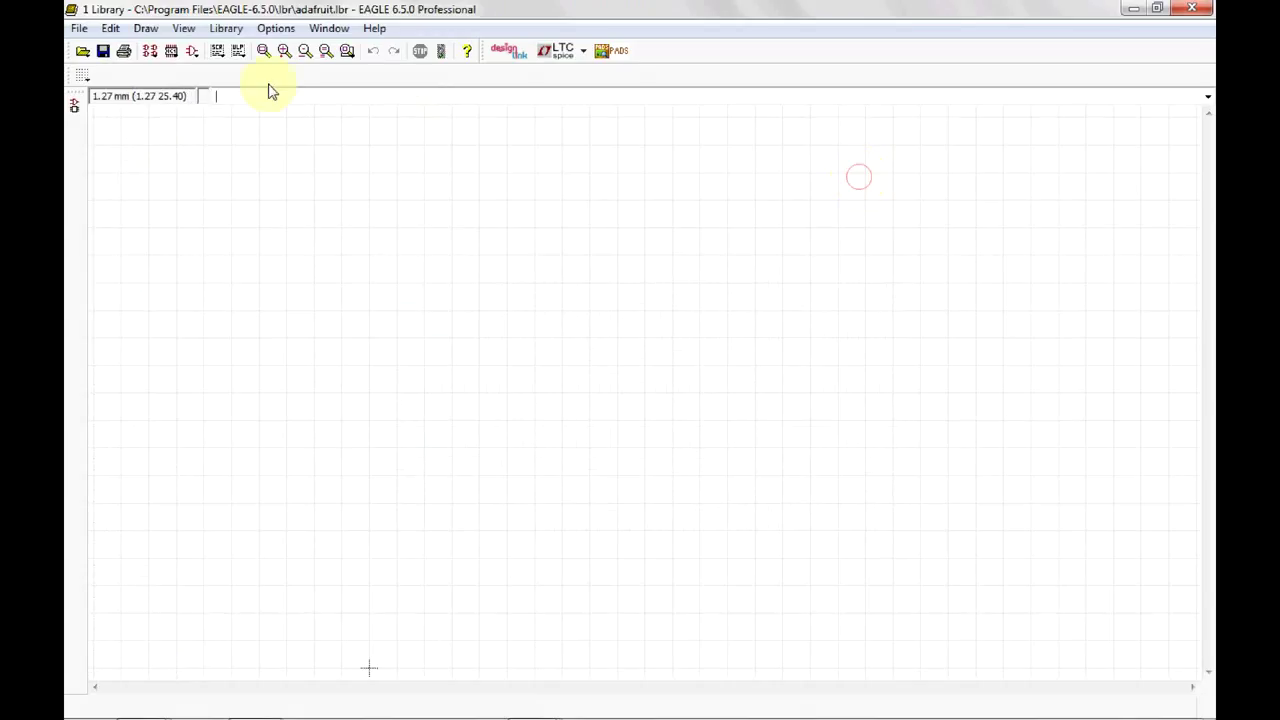
Step: Open the SCHOTTKY symbol of the adafruit library for editing
click(193, 51)
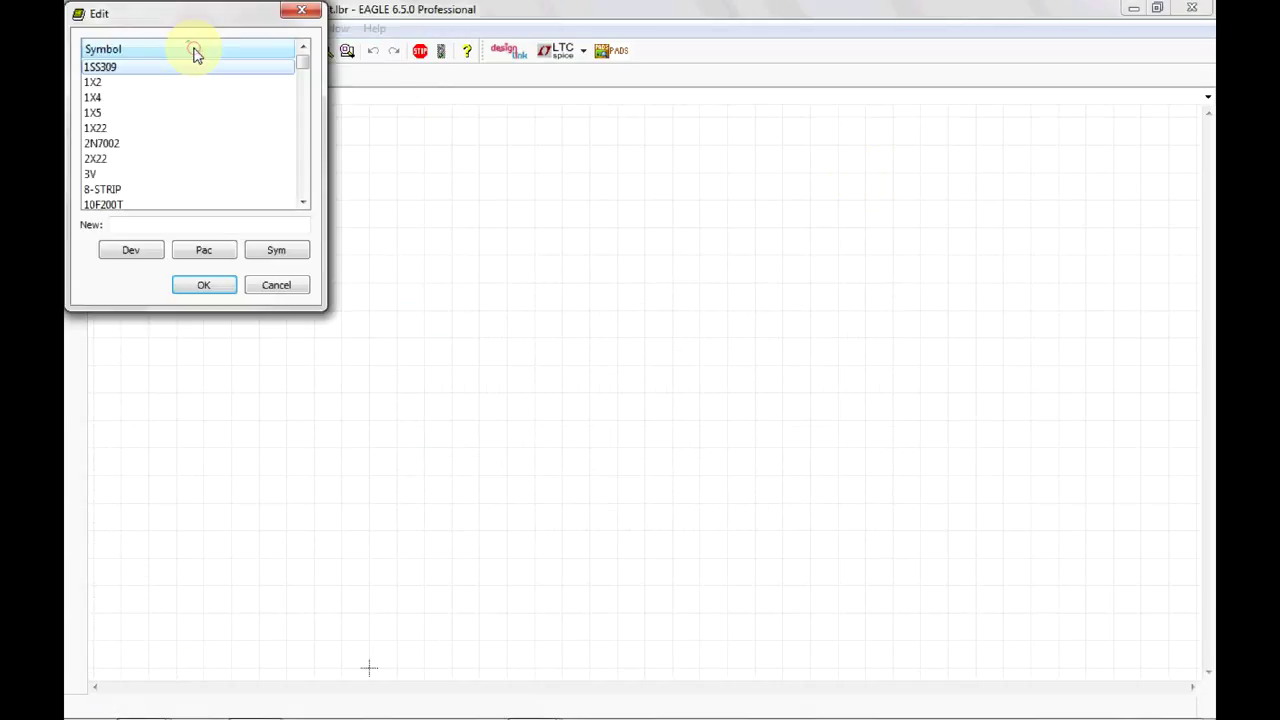
scroll(260, 100, down, 5)
scroll(260, 135, down, 20)
scroll(265, 145, down, 8)
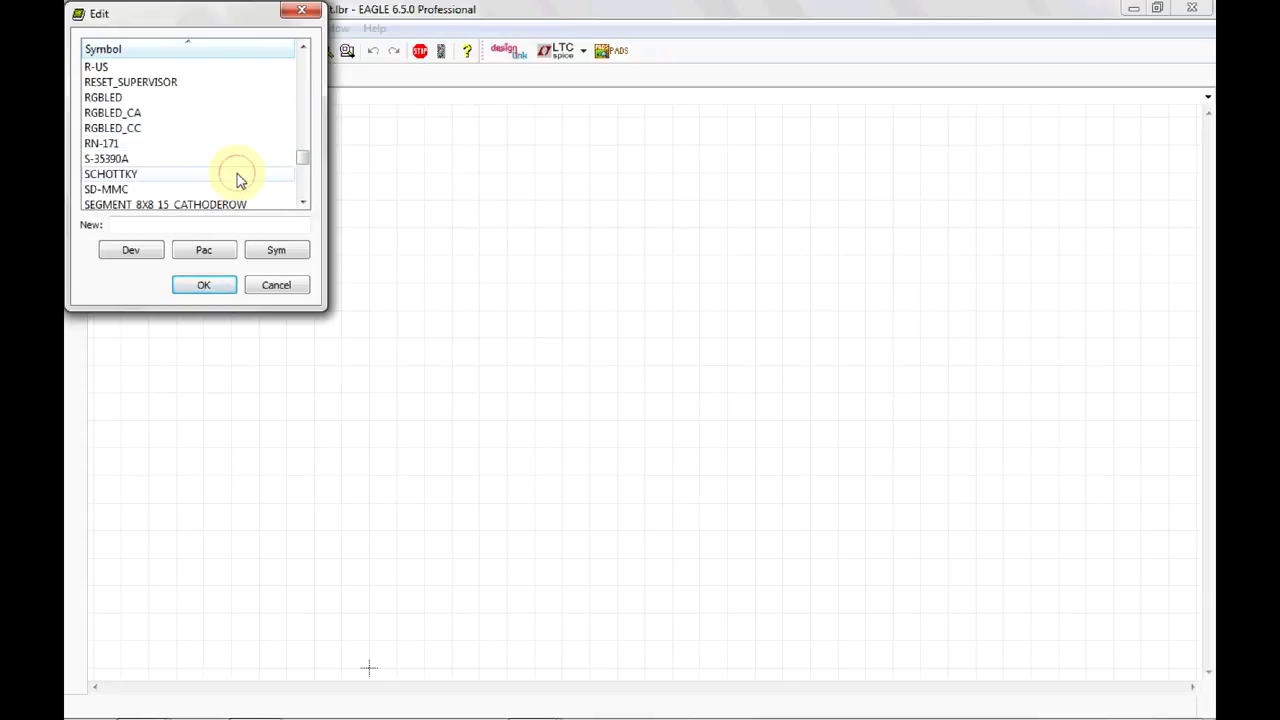
double_click(238, 175)
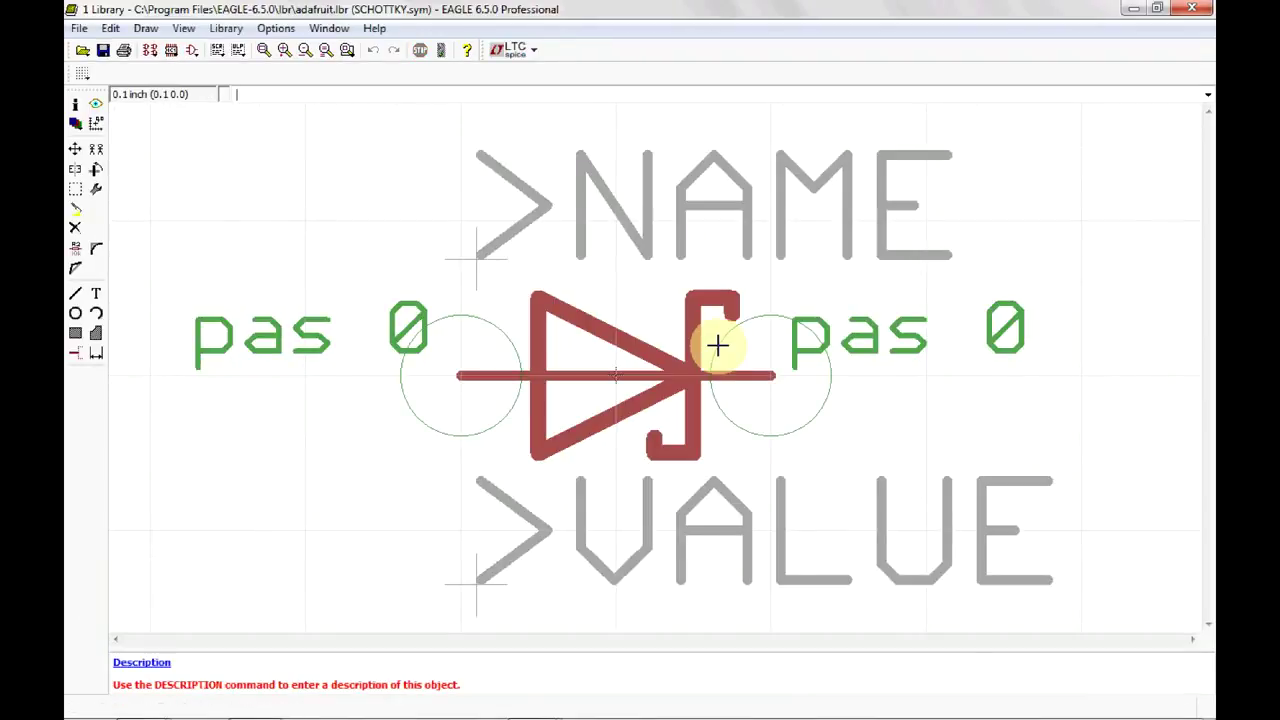
Step: Group the whole SCHOTTKY symbol, including its name and value texts, and put the group on the clipboard with the CUT command
scroll(717, 345, down, 3)
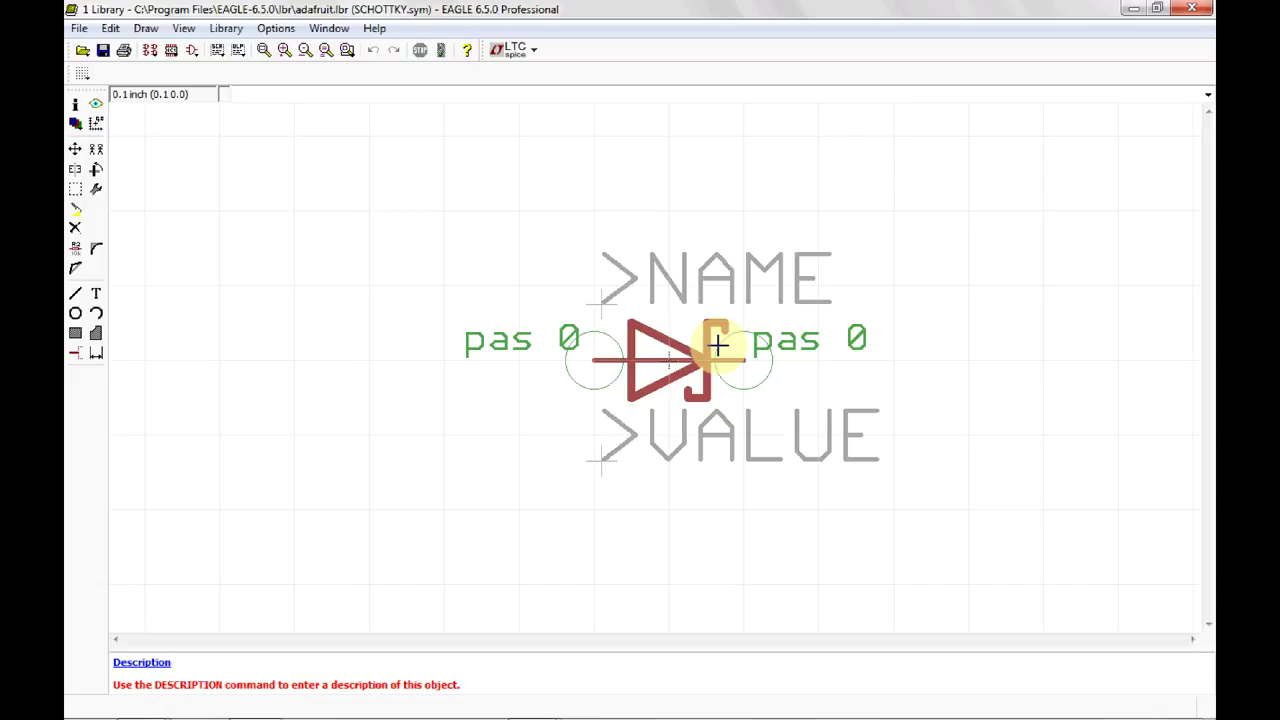
click(717, 345)
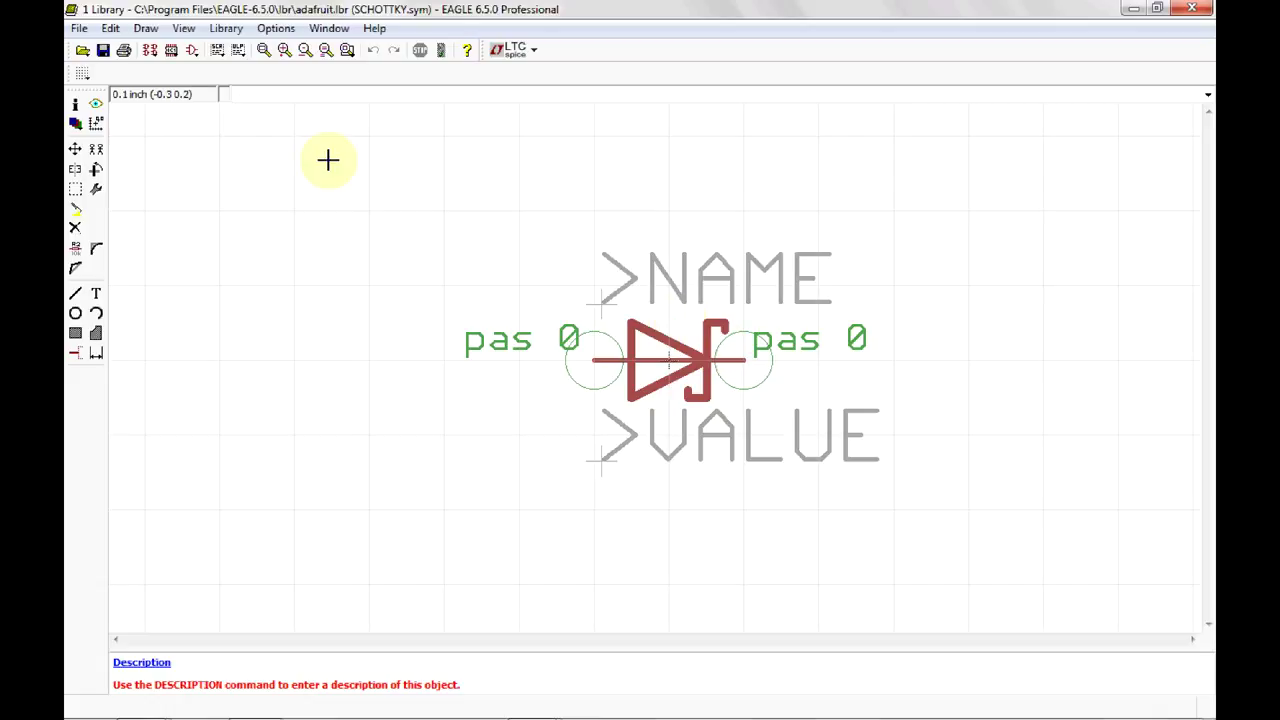
click(76, 195)
drag(374, 152, 1087, 577)
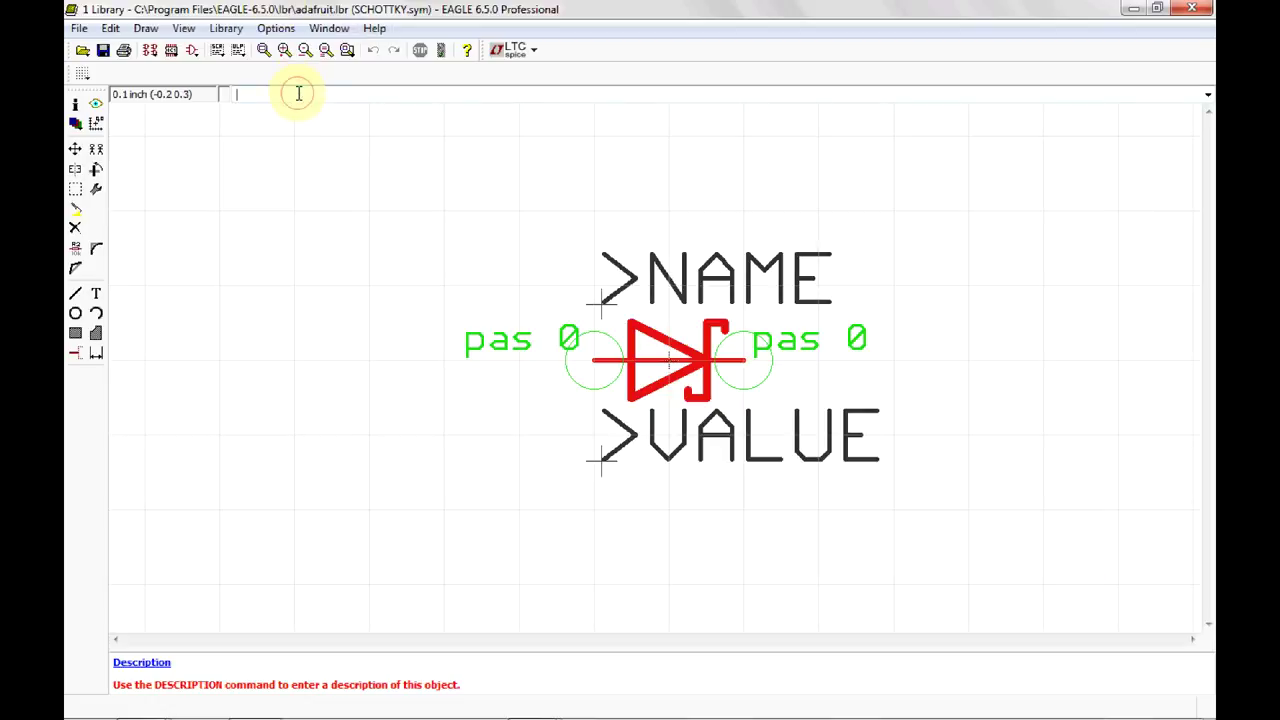
text(cut)
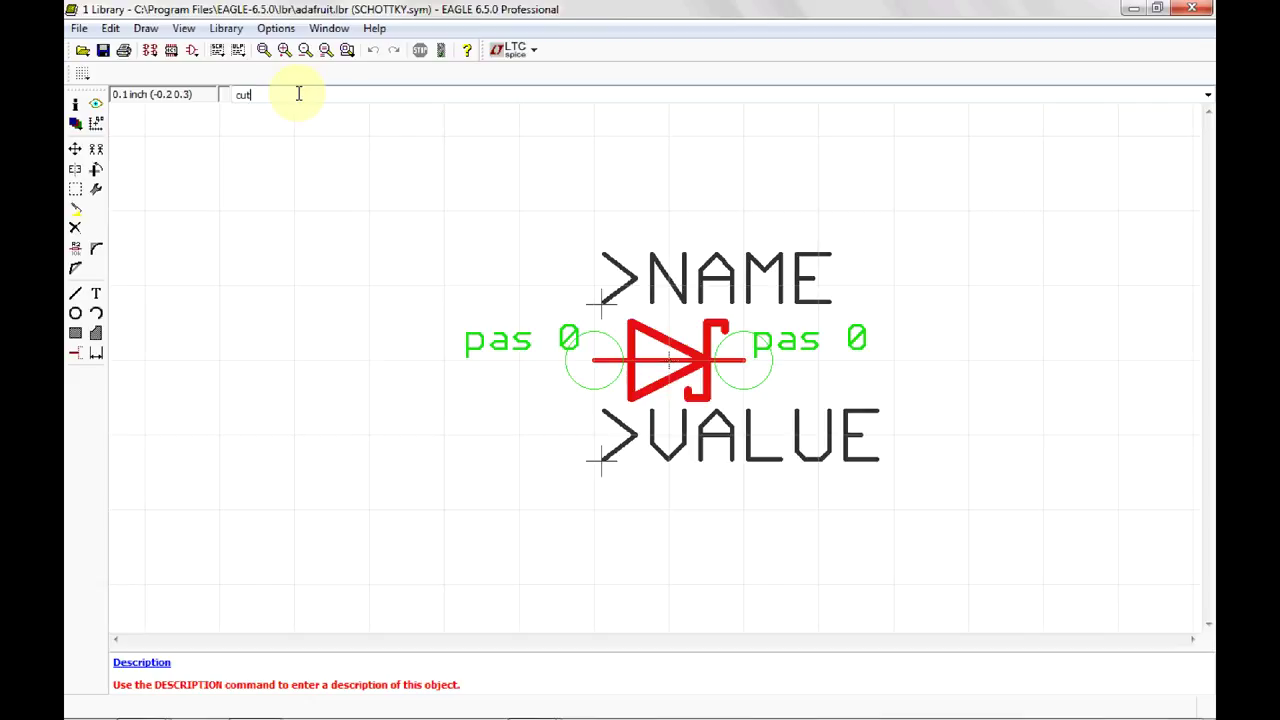
key(Return)
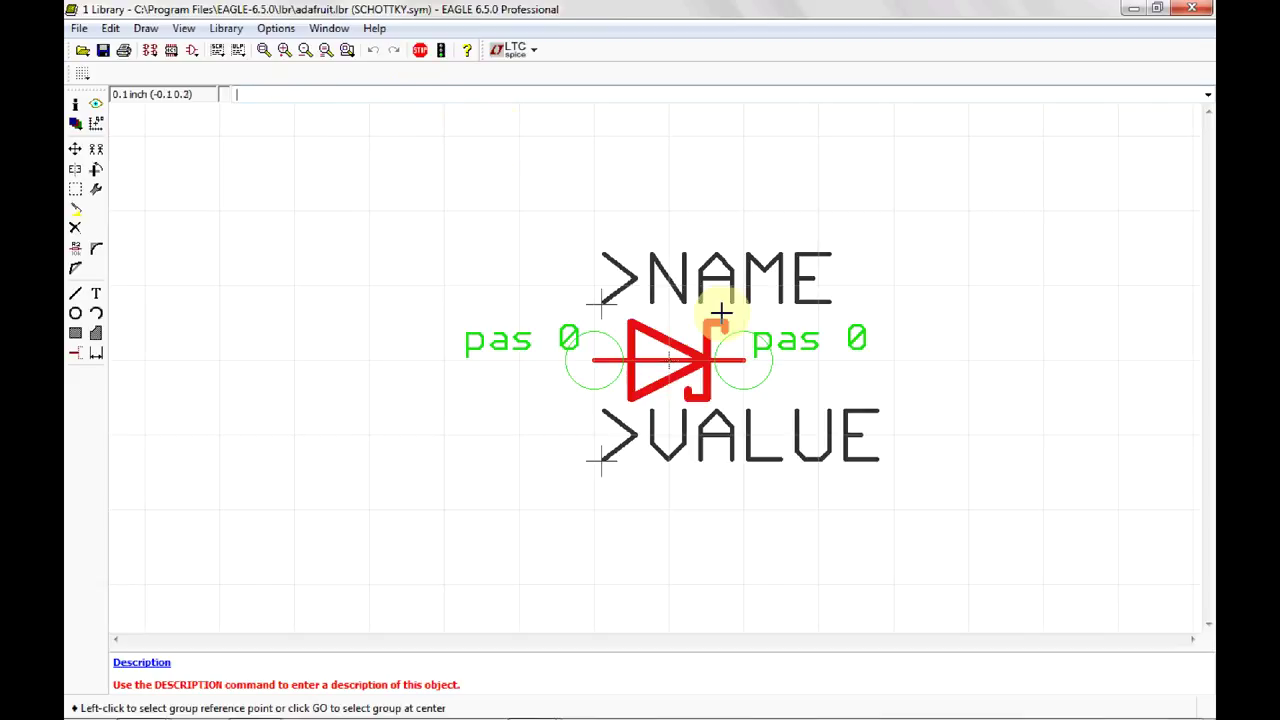
right_click(675, 222)
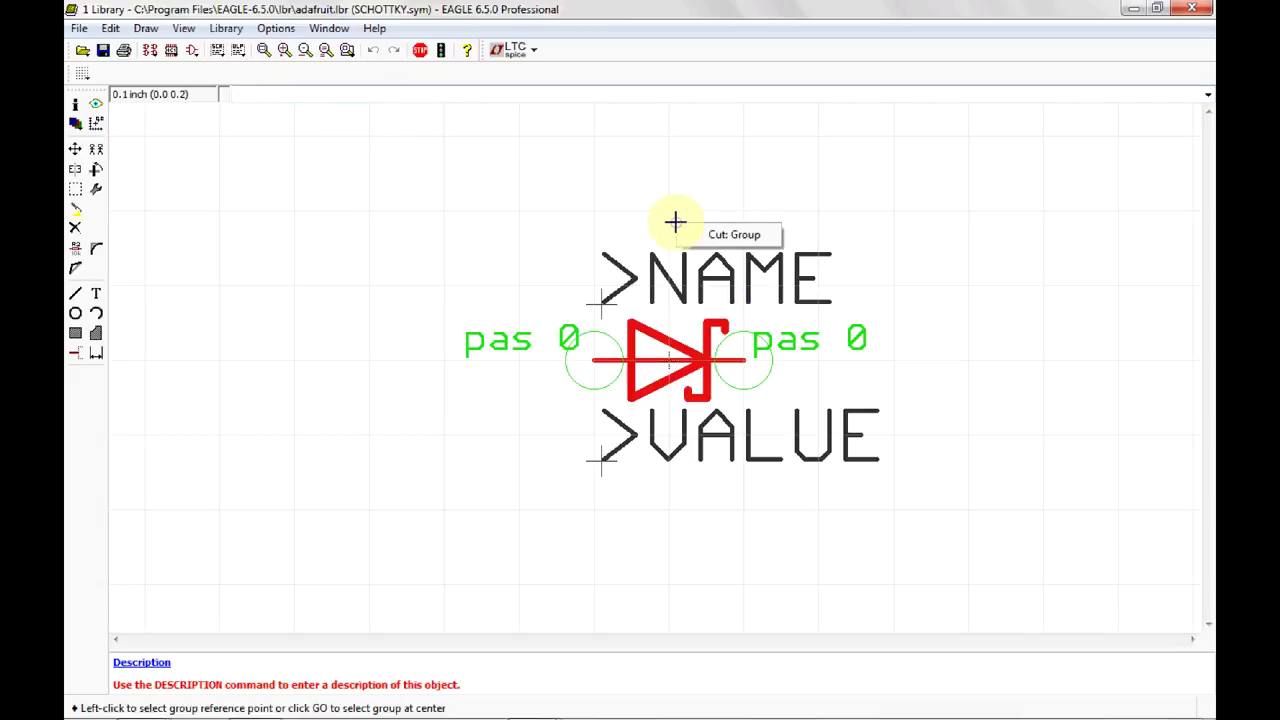
click(708, 237)
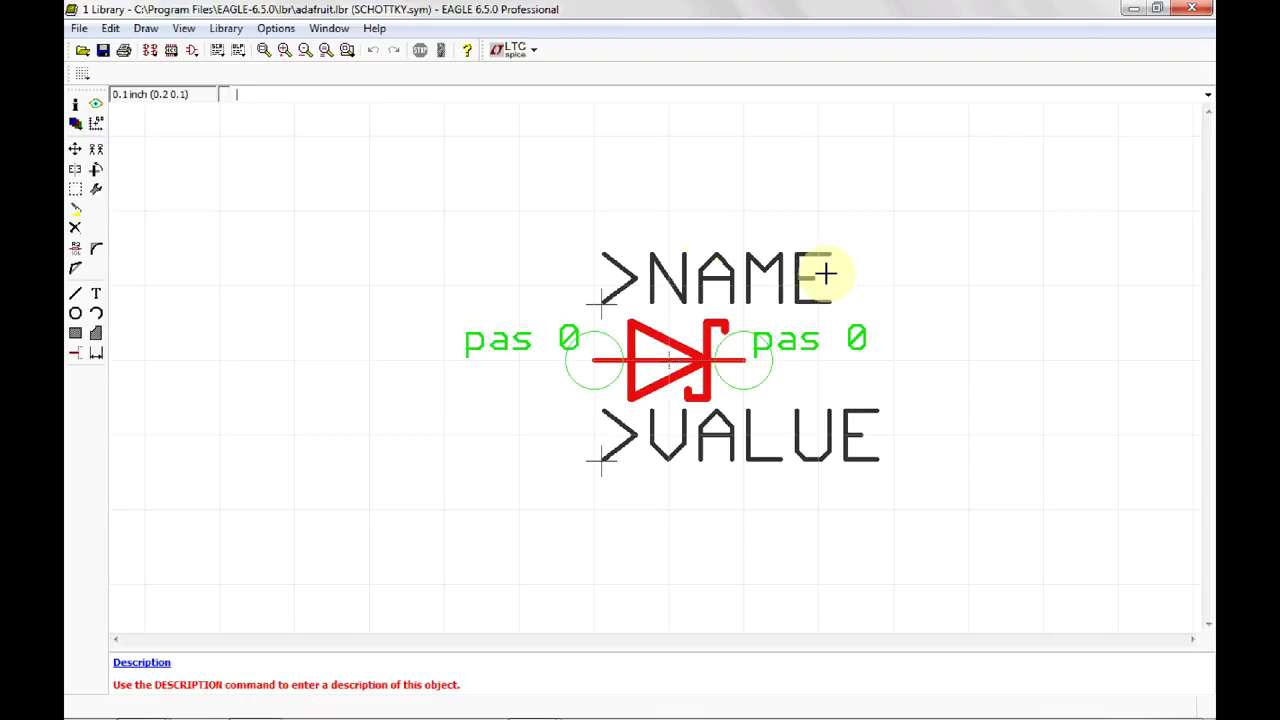
Step: Close the adafruit library and create a new library in a maximized editor
click(1211, 7)
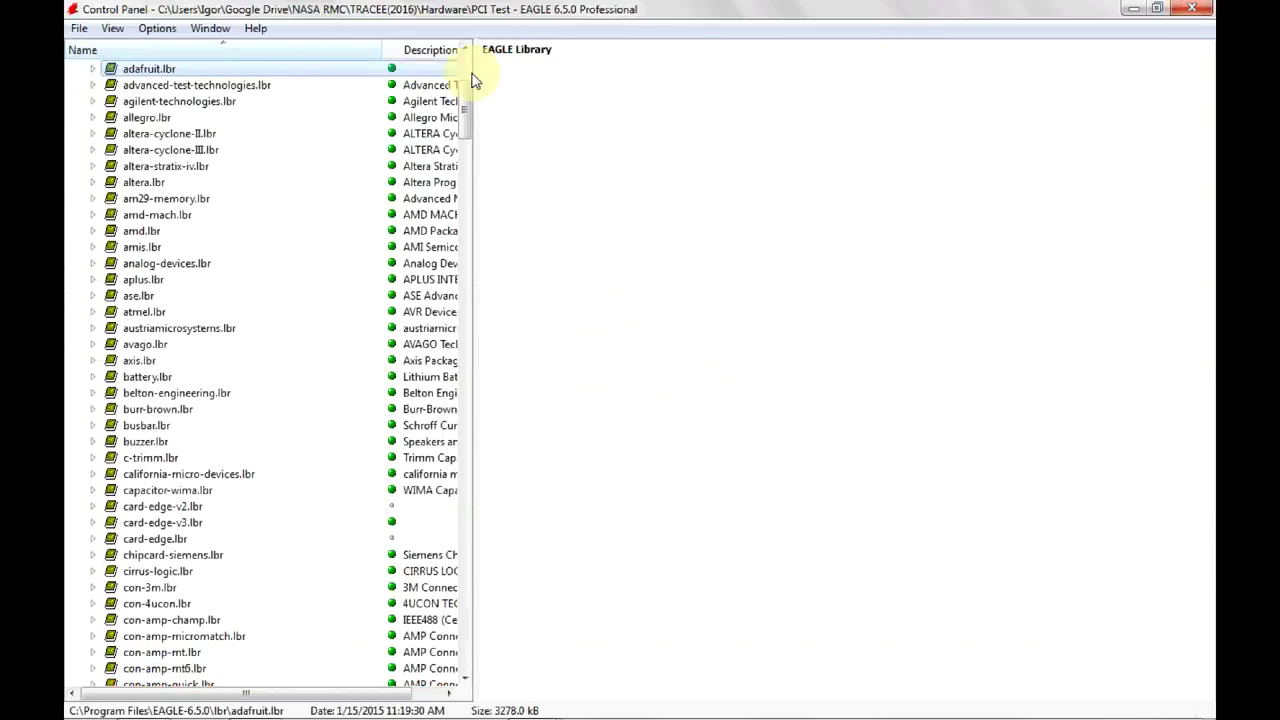
click(74, 29)
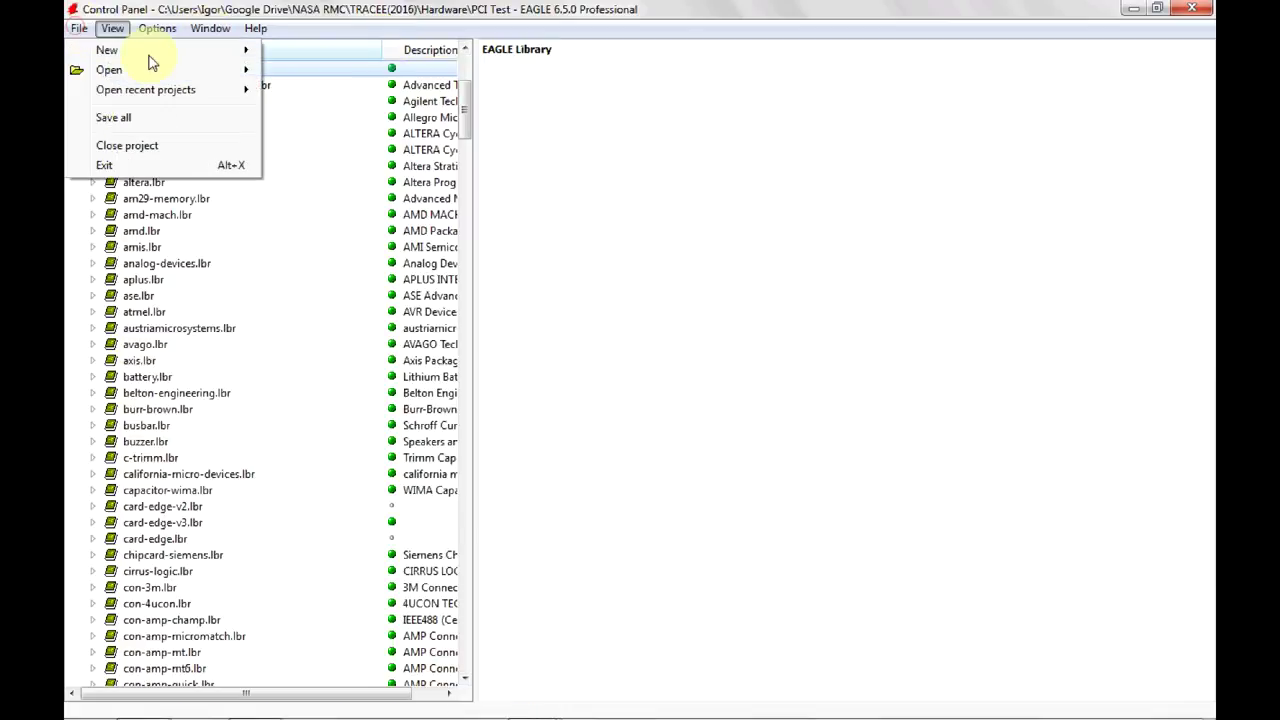
mouse_move(107, 50)
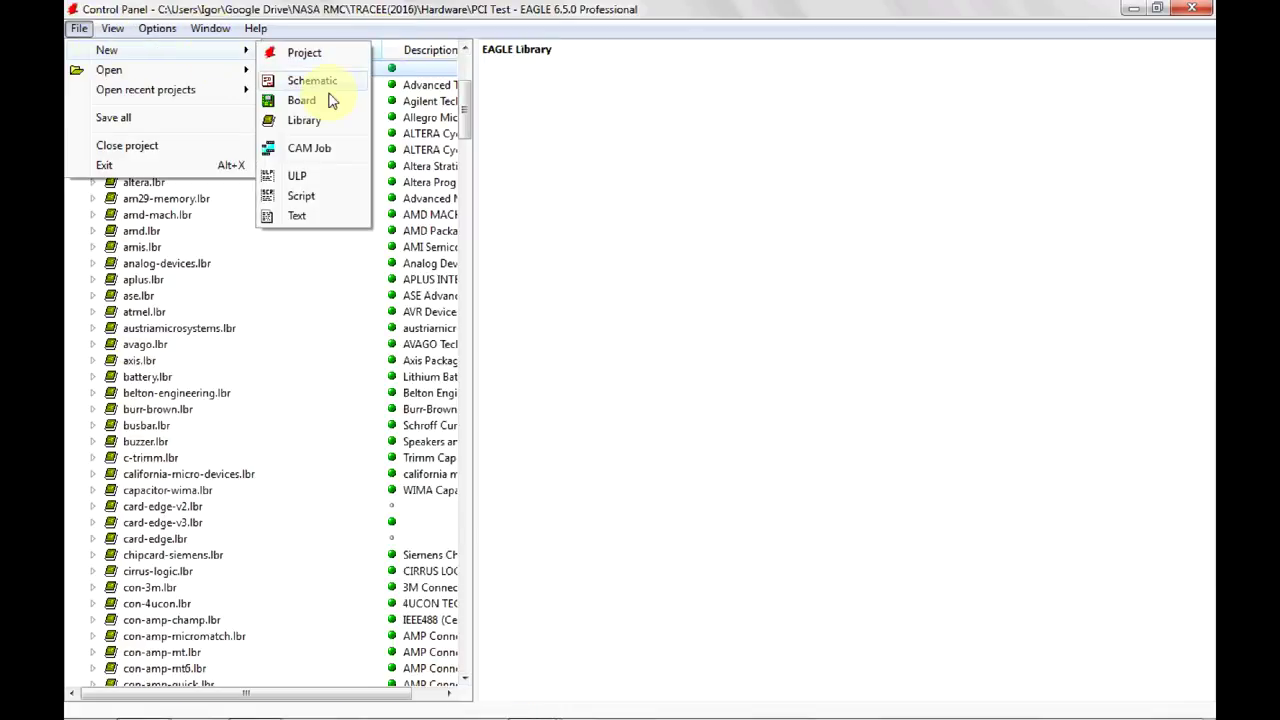
click(333, 121)
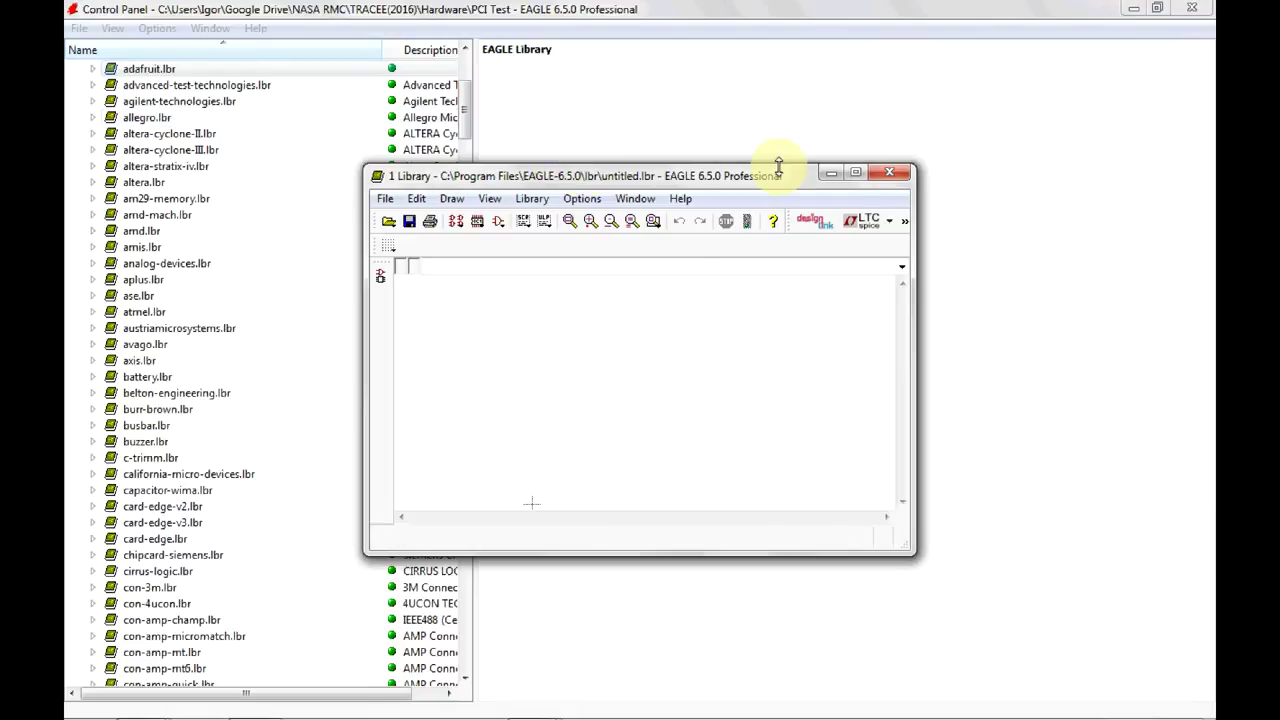
click(855, 175)
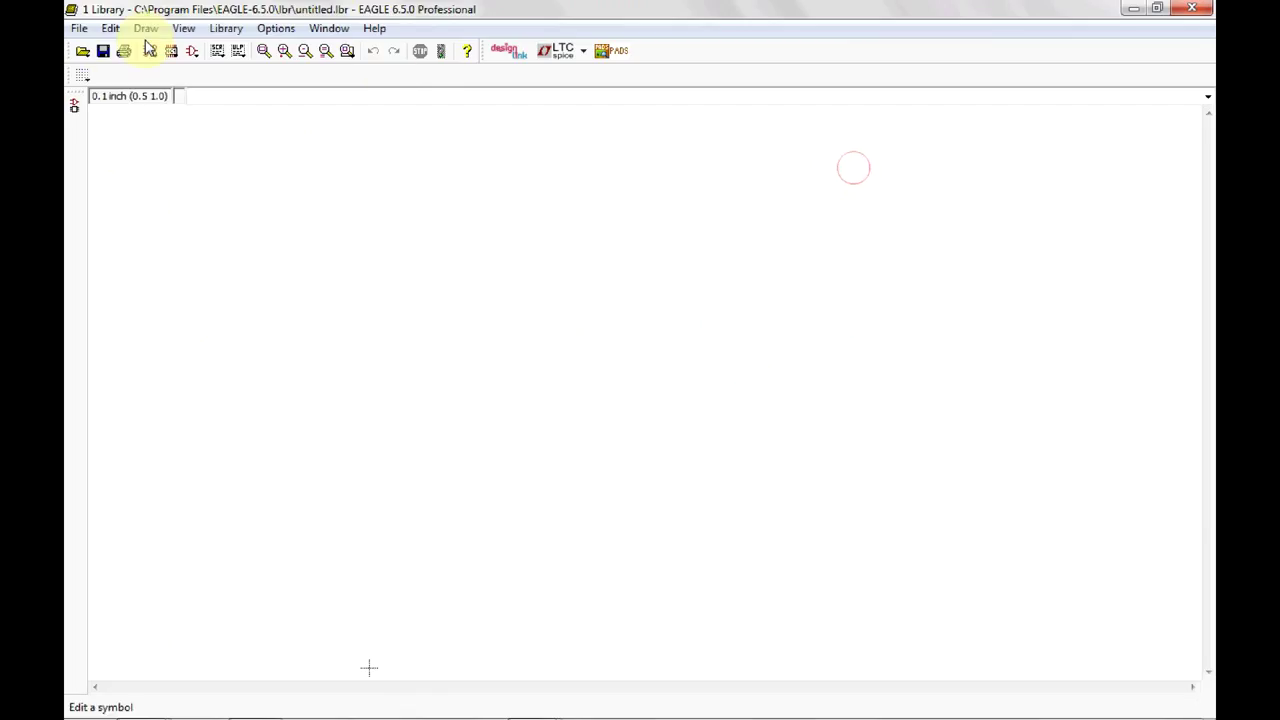
Step: Start saving the new library and go to Google Drive > NASA RMC > TRACEE(2016) > Hardware > Library files and more
click(103, 52)
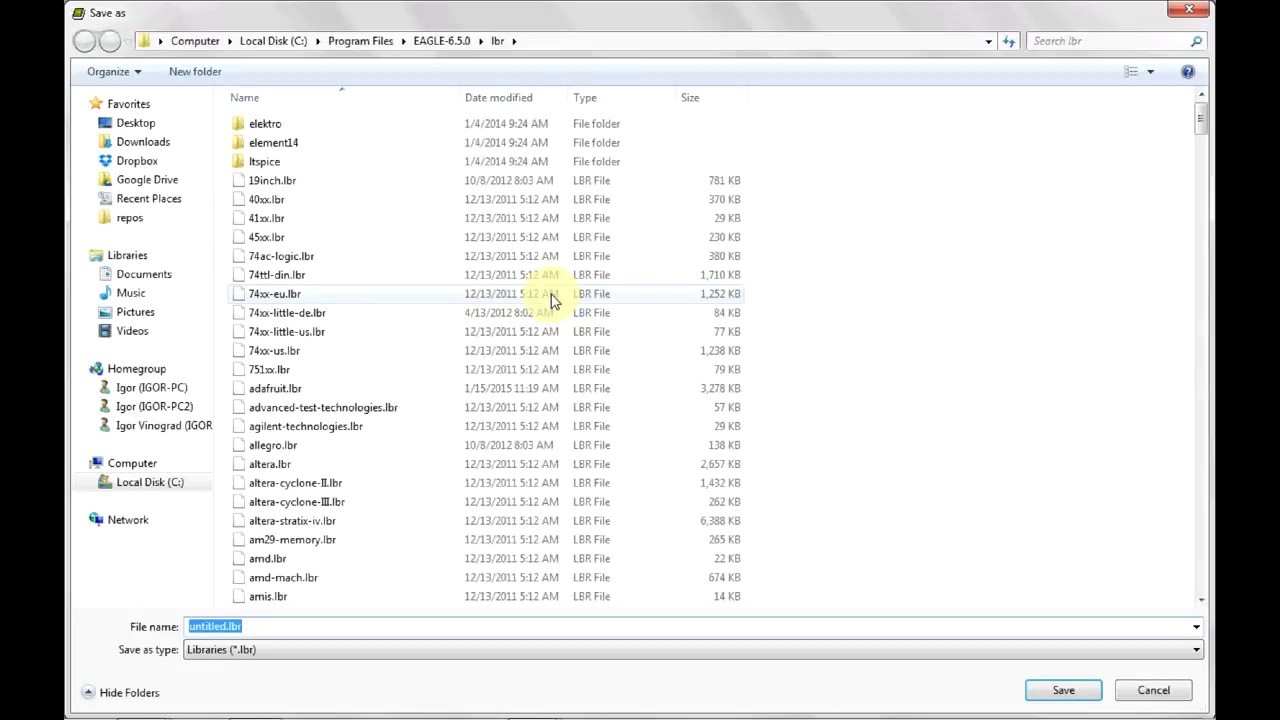
click(145, 179)
double_click(295, 162)
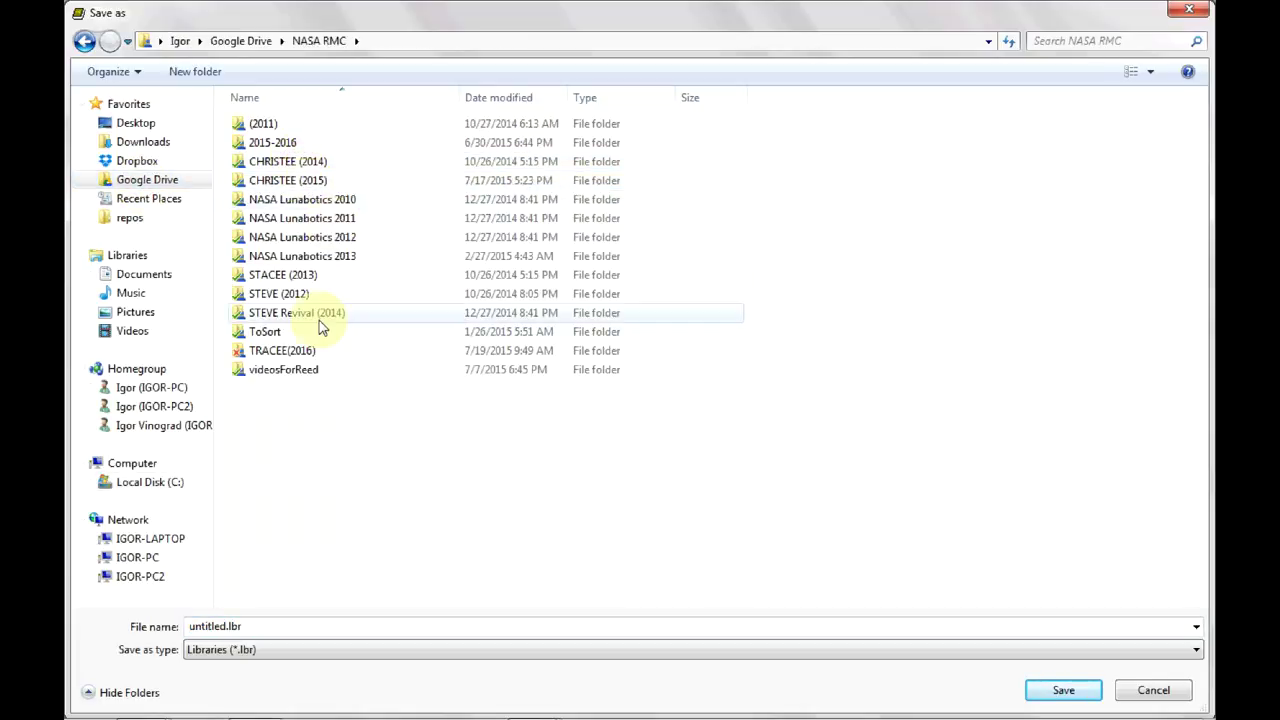
double_click(310, 352)
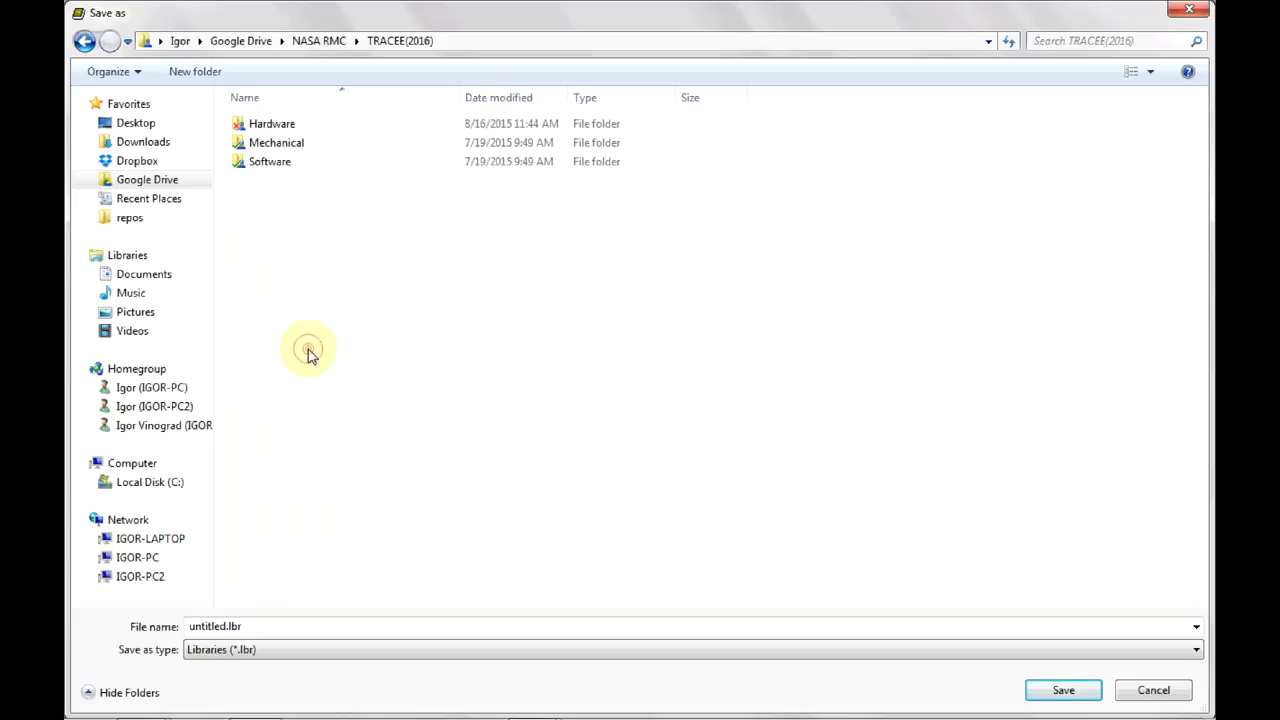
double_click(280, 127)
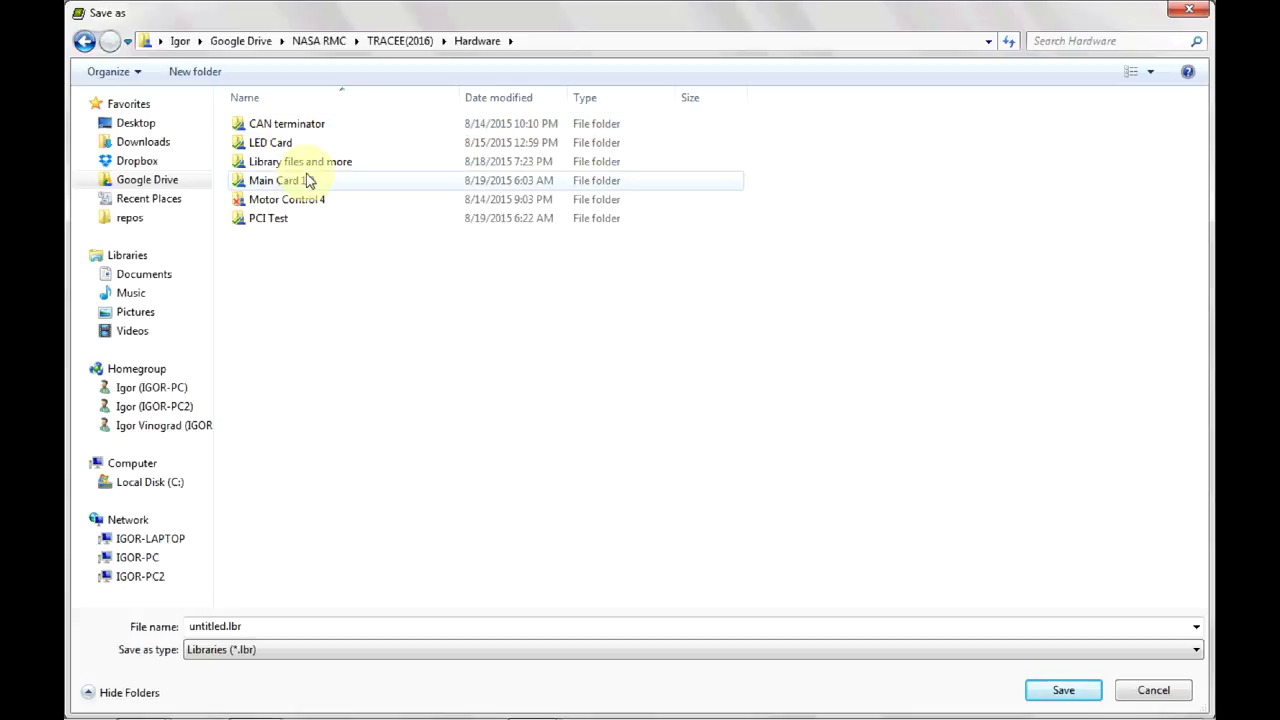
double_click(310, 165)
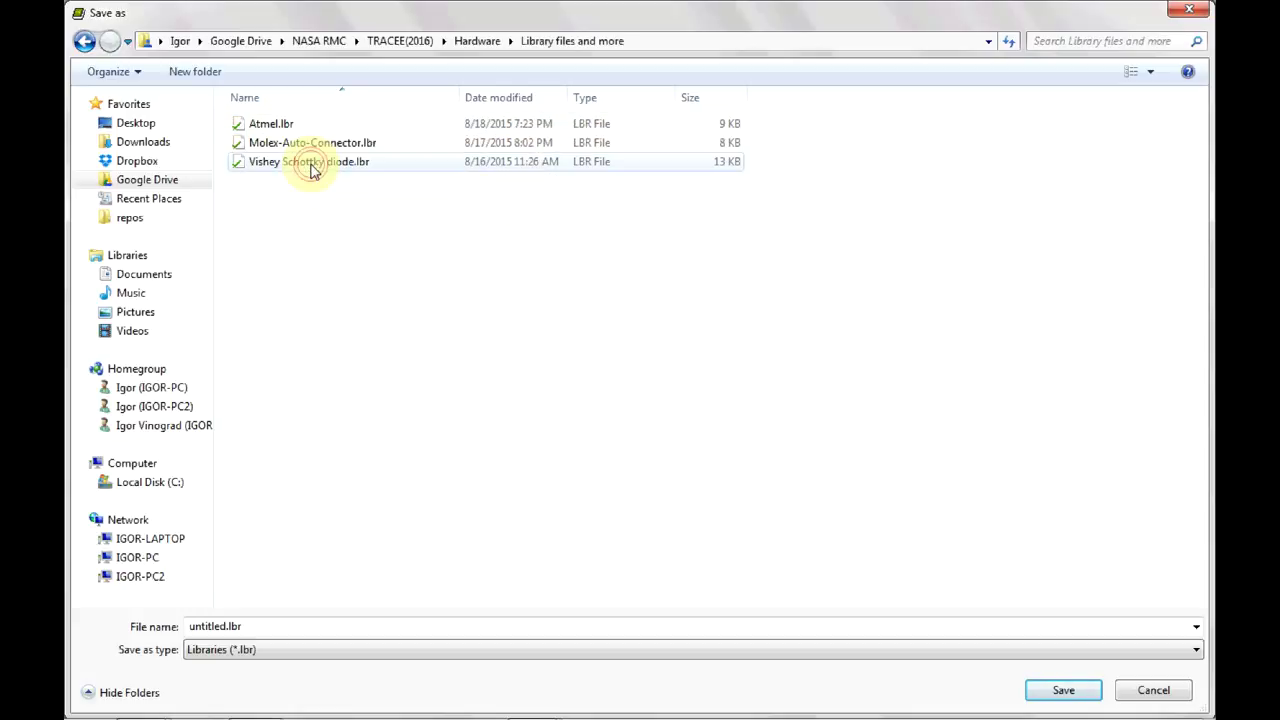
Step: Name the library file Diode.lbr and save it in this folder
click(222, 623)
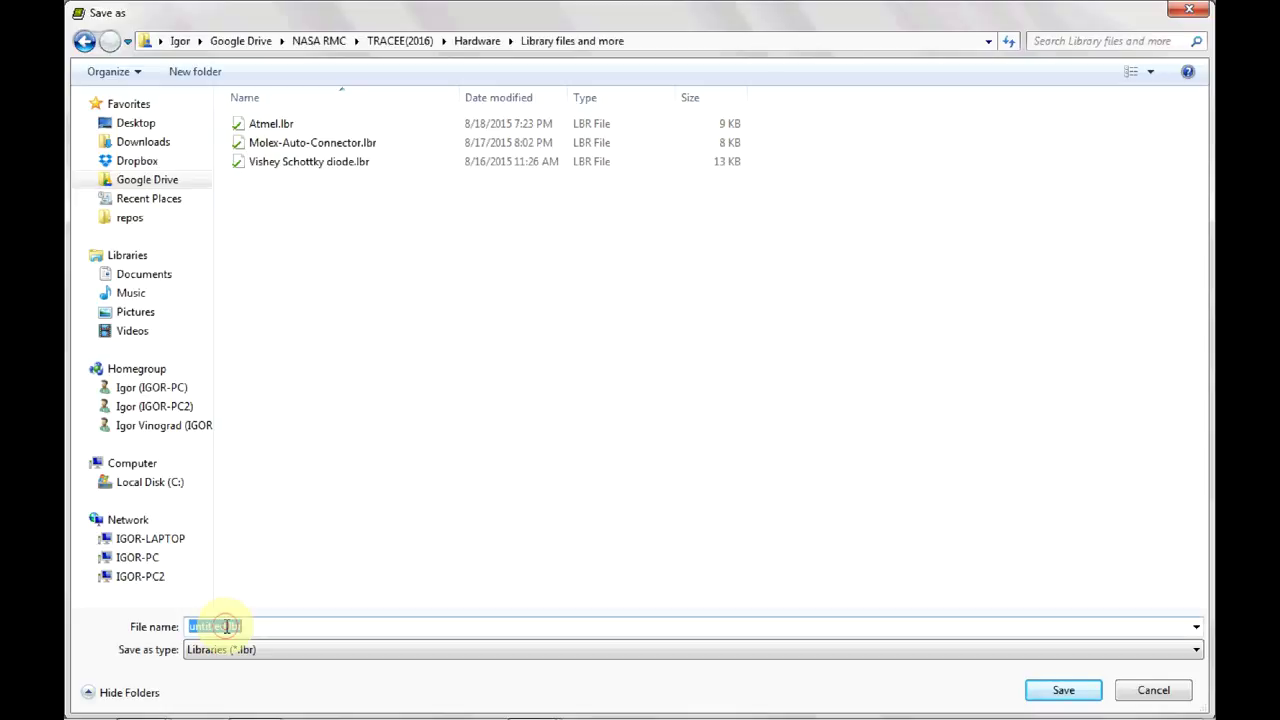
click(237, 627)
key(BackSpace)
key(BackSpace)
key(BackSpace)
key(BackSpace)
key(BackSpace)
key(BackSpace)
key(BackSpace)
key(BackSpace)
text(D)
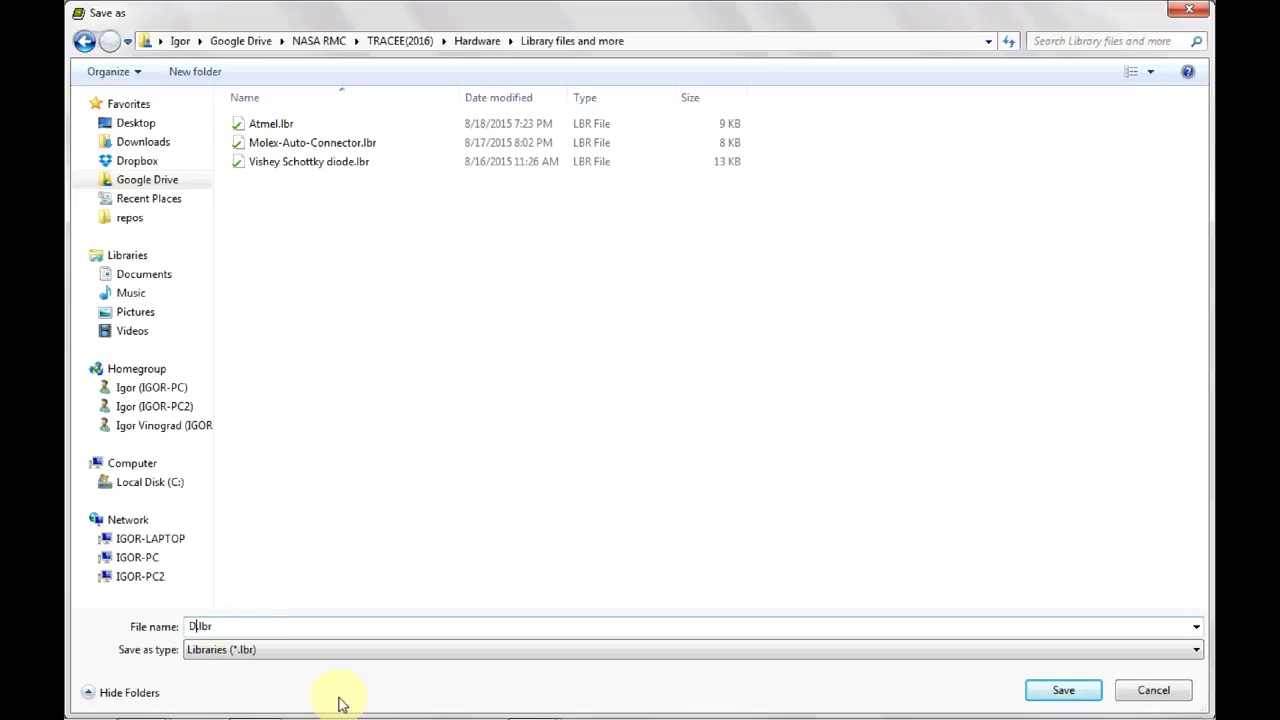
text(iode)
click(1064, 690)
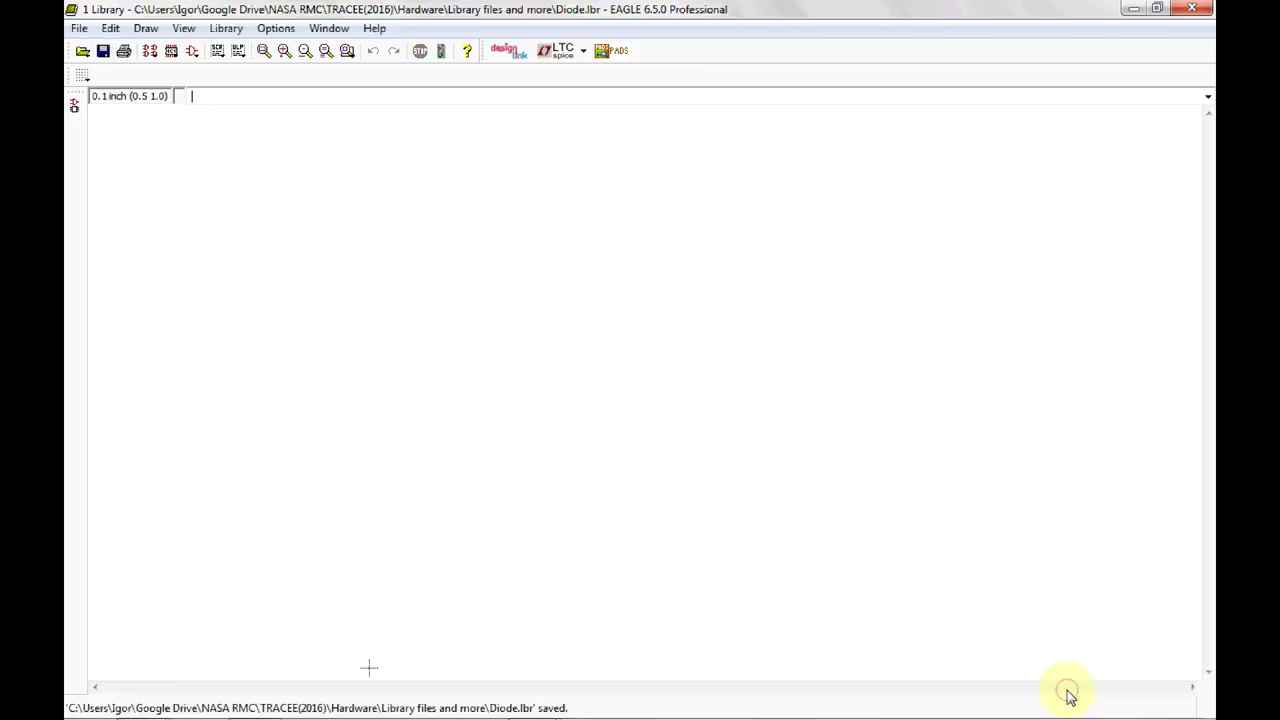
Step: Create a new symbol named SCHOTTKY in the Diode library
click(194, 52)
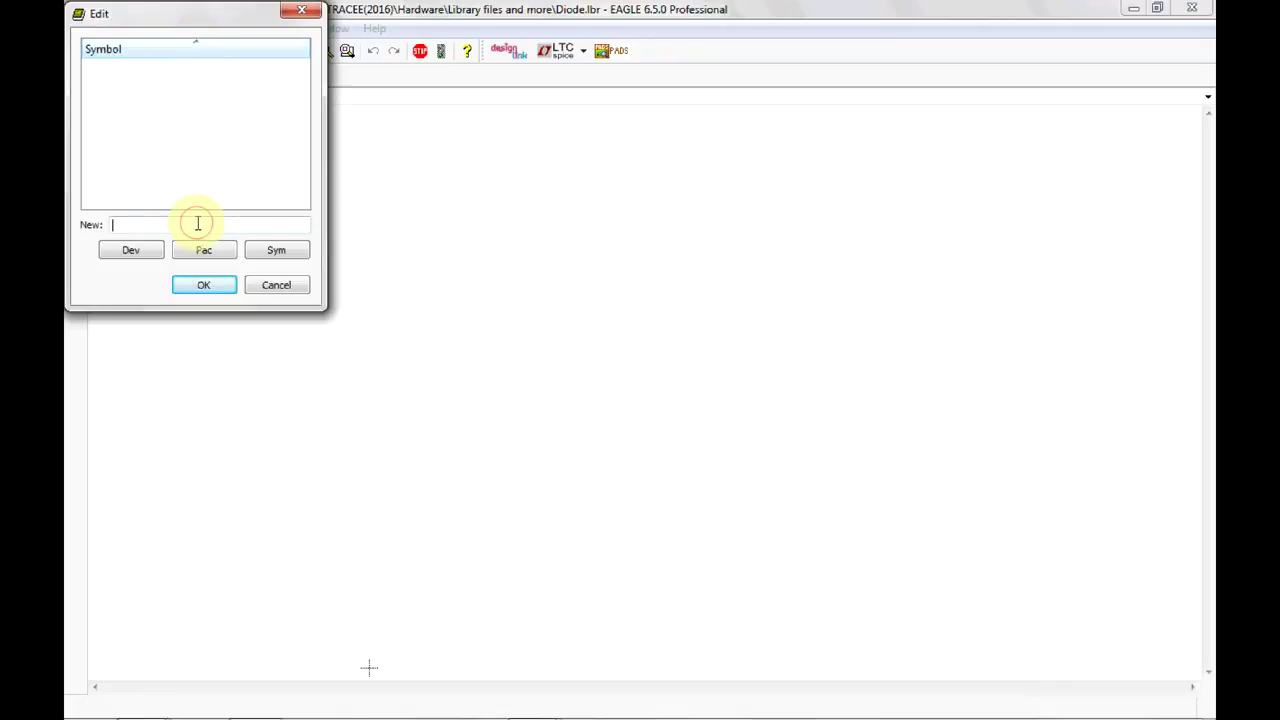
text(SCHOTTKY)
click(226, 290)
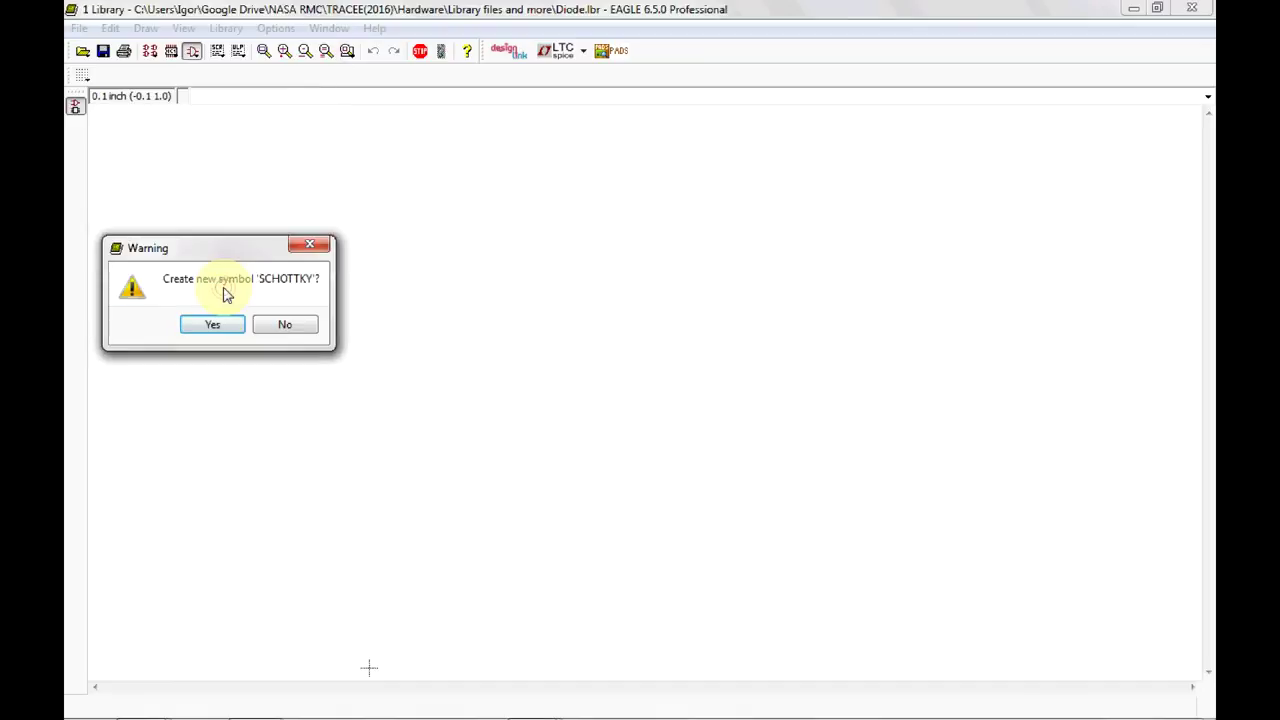
click(211, 325)
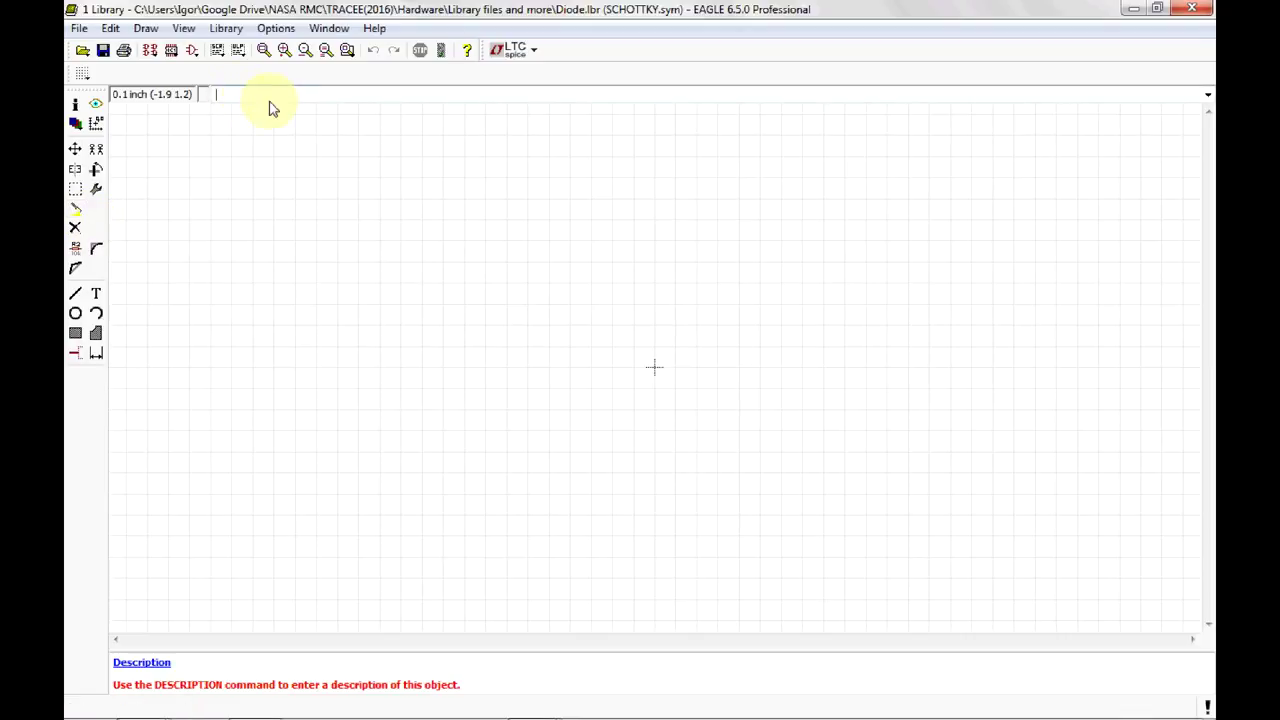
Step: Paste the copied diode drawing centred on the origin of the new symbol and save the library
text(paste)
key(Return)
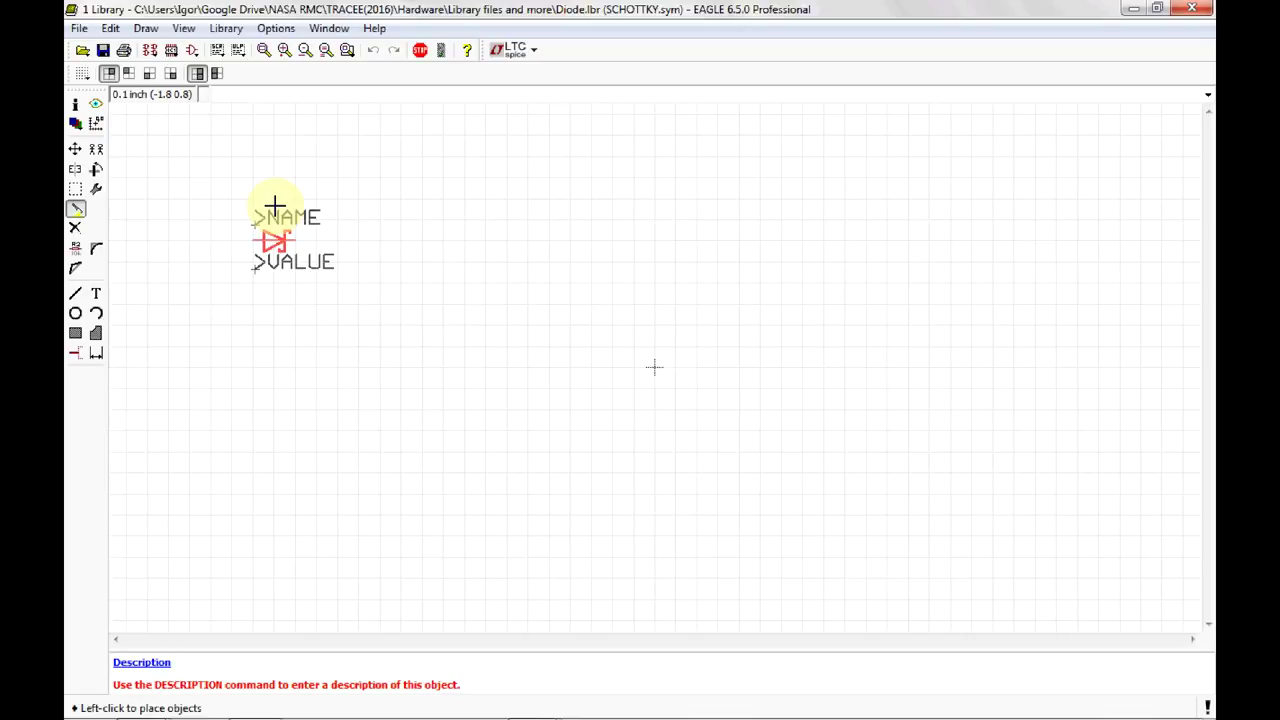
click(648, 328)
scroll(648, 328, up, 2)
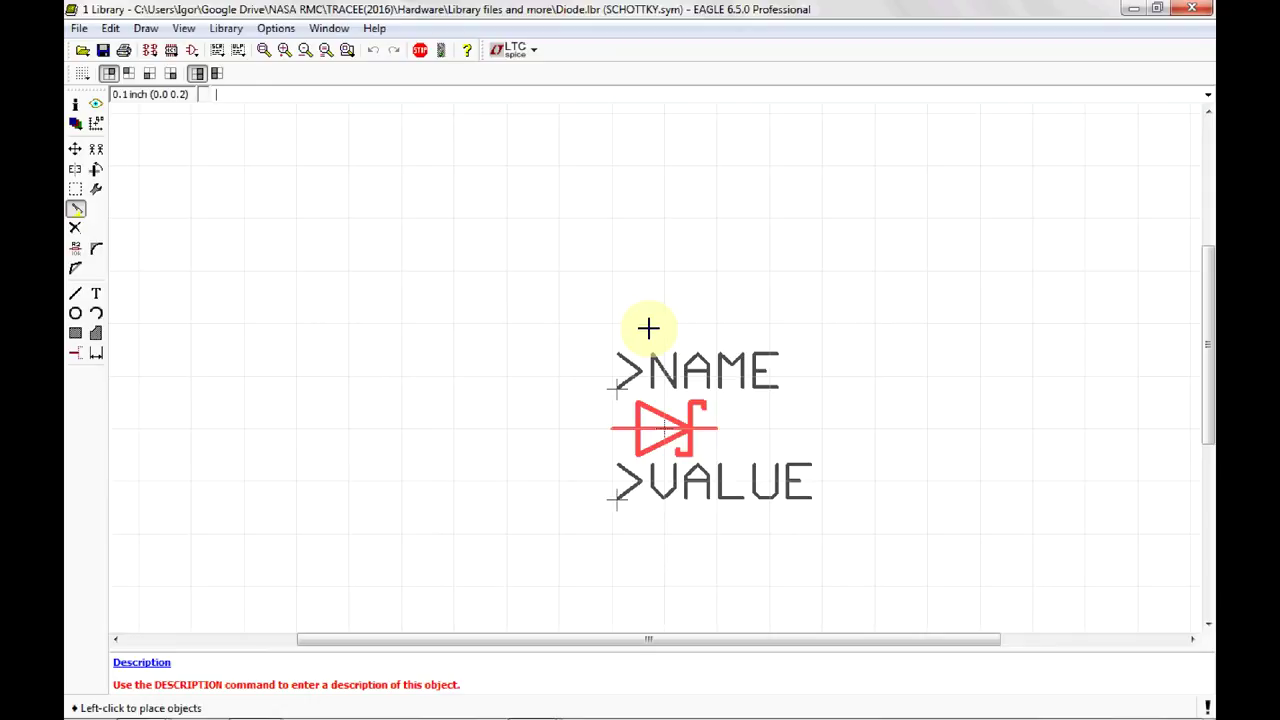
click(648, 328)
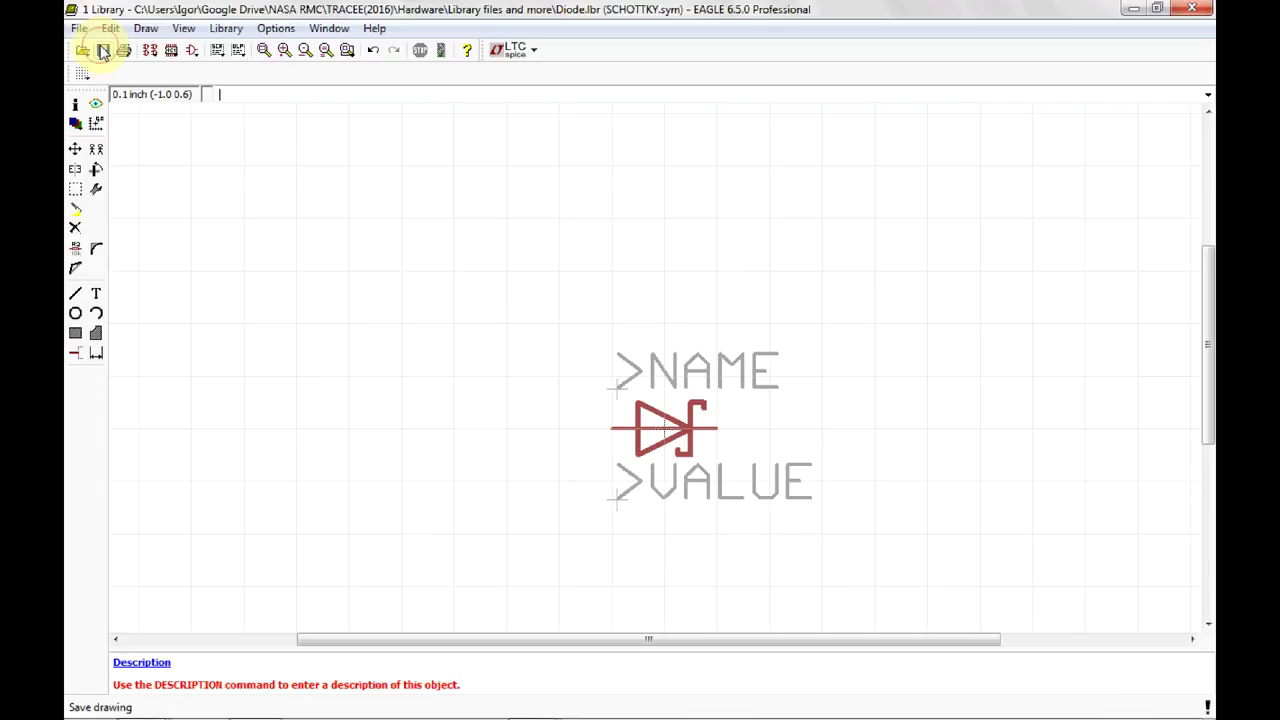
click(103, 52)
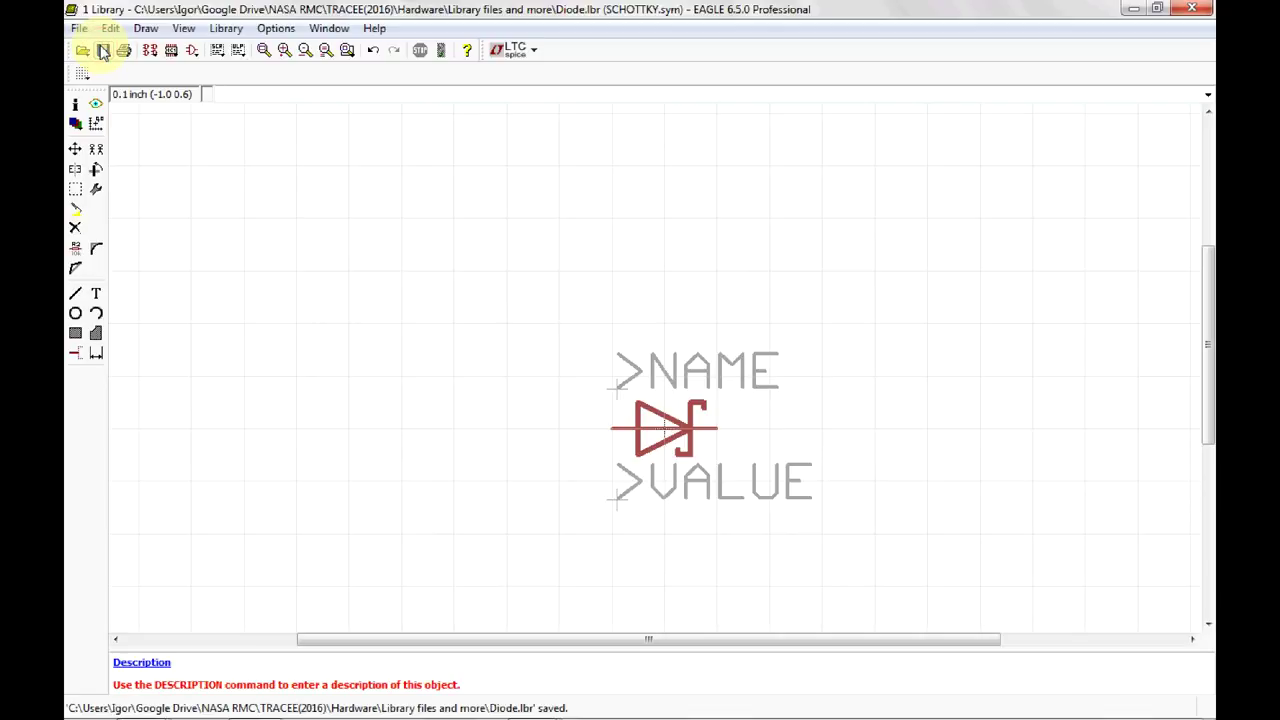
Step: Create a new package named MSS2P3 in the Diode library, checking the part name in the Vishay datasheet
click(171, 52)
click(143, 222)
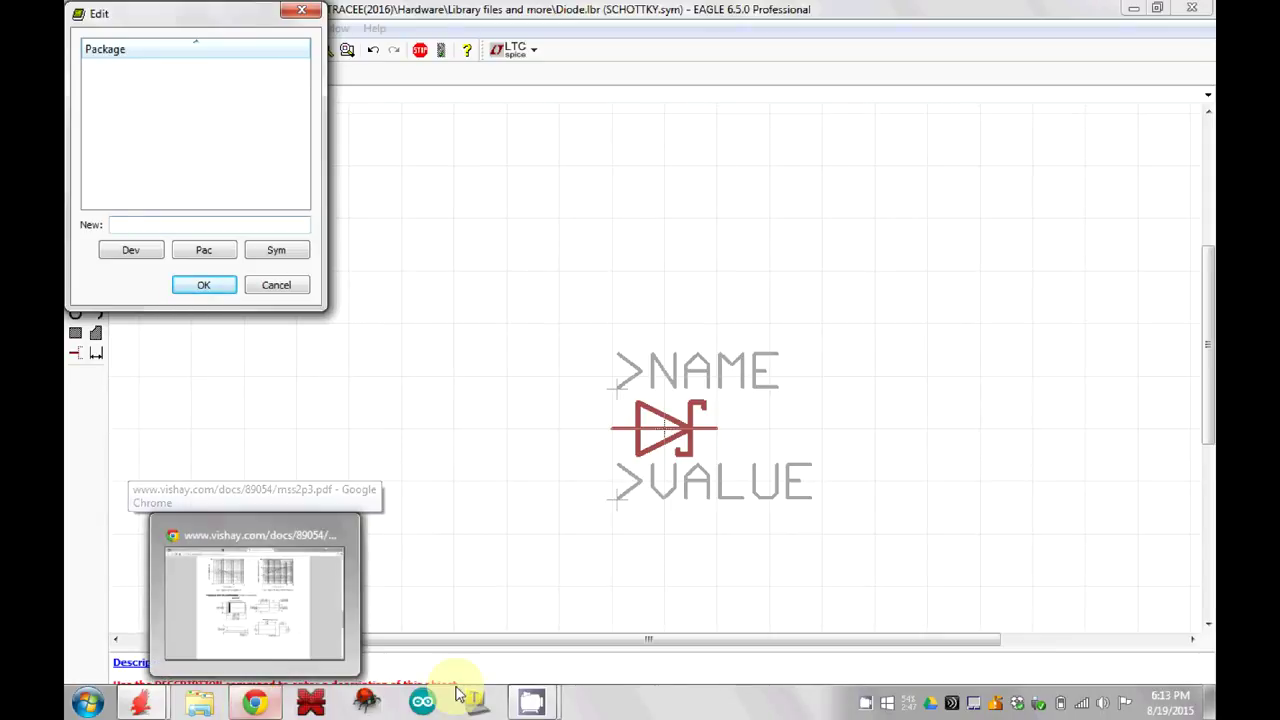
mouse_move(530, 705)
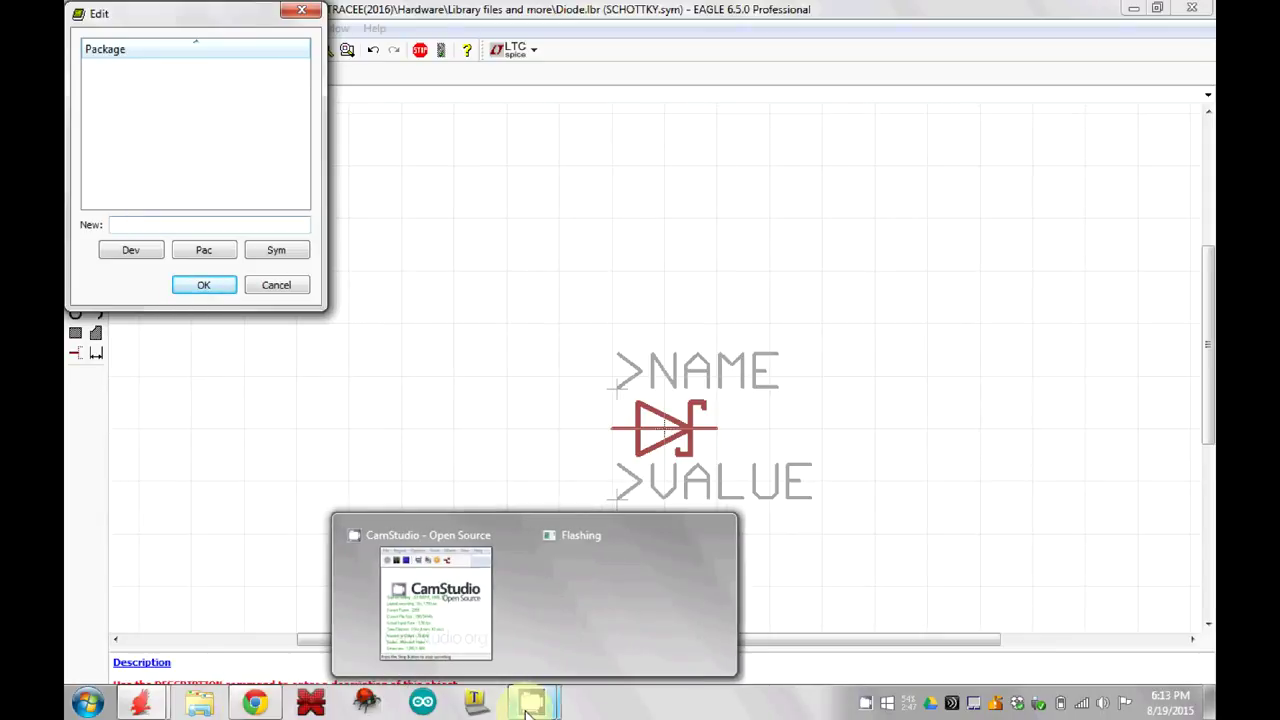
click(179, 222)
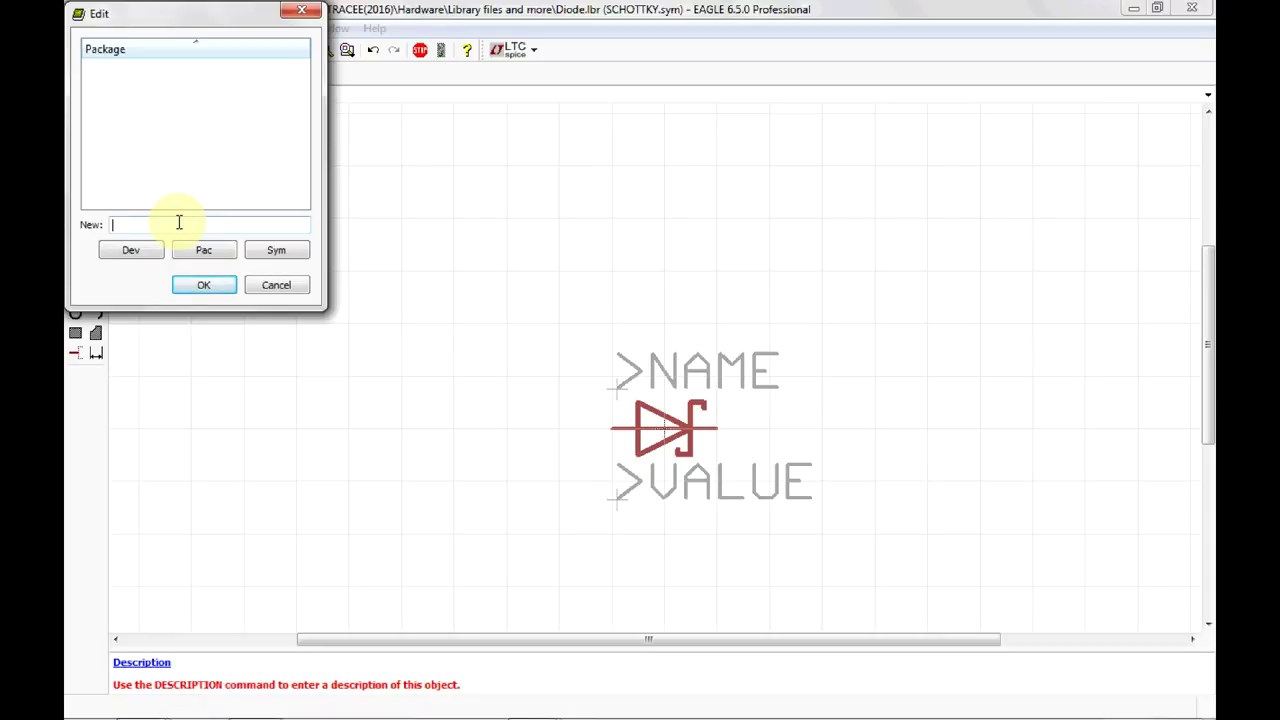
text(S)
click(255, 704)
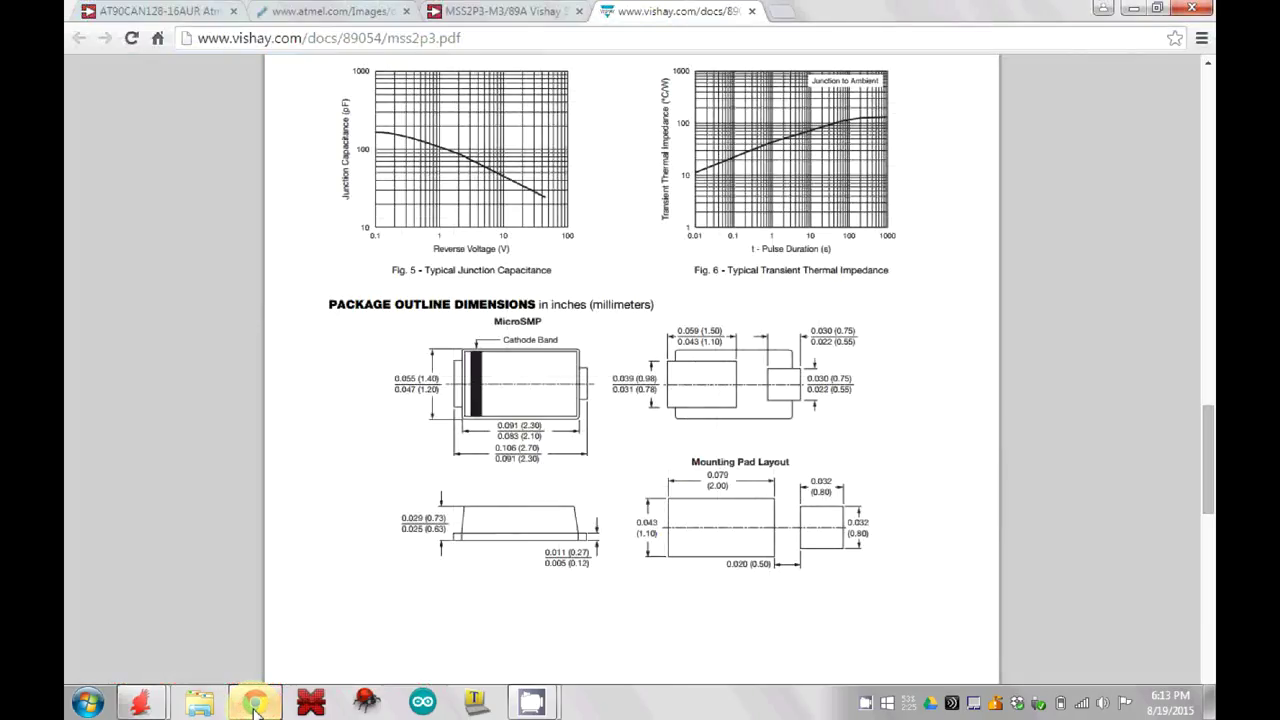
click(255, 704)
key(BackSpace)
text(MSS2P3)
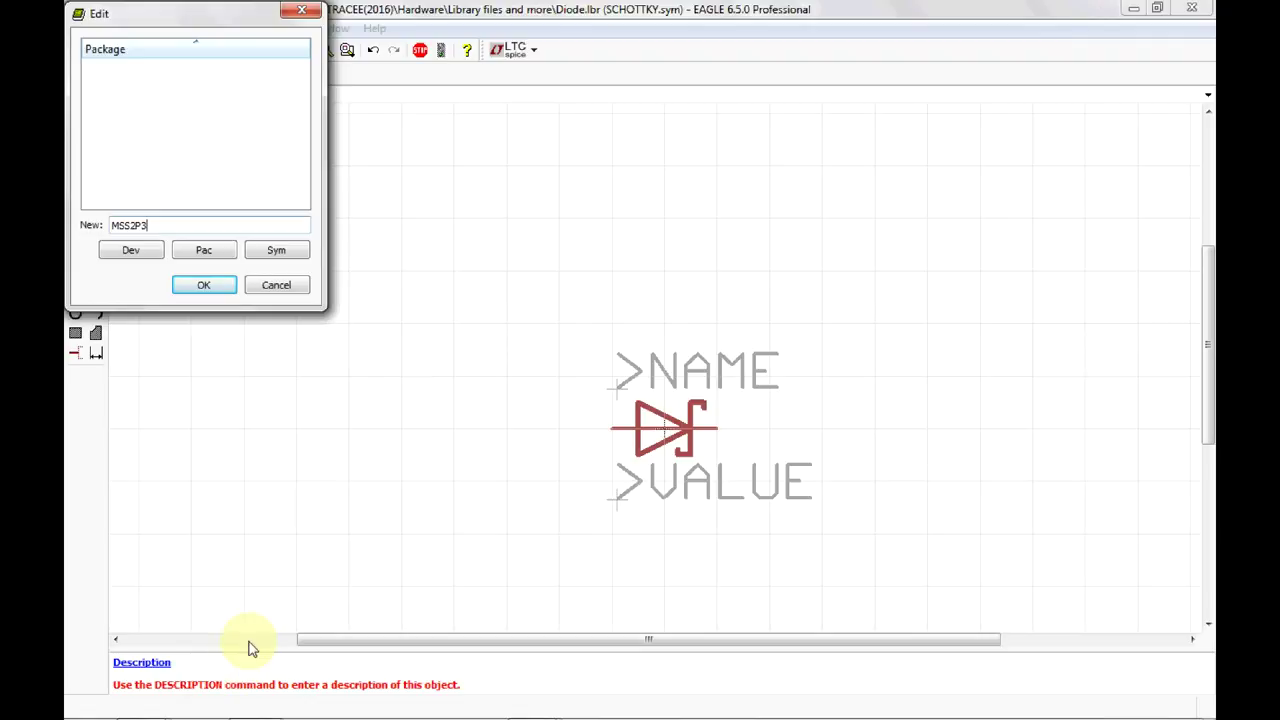
click(199, 288)
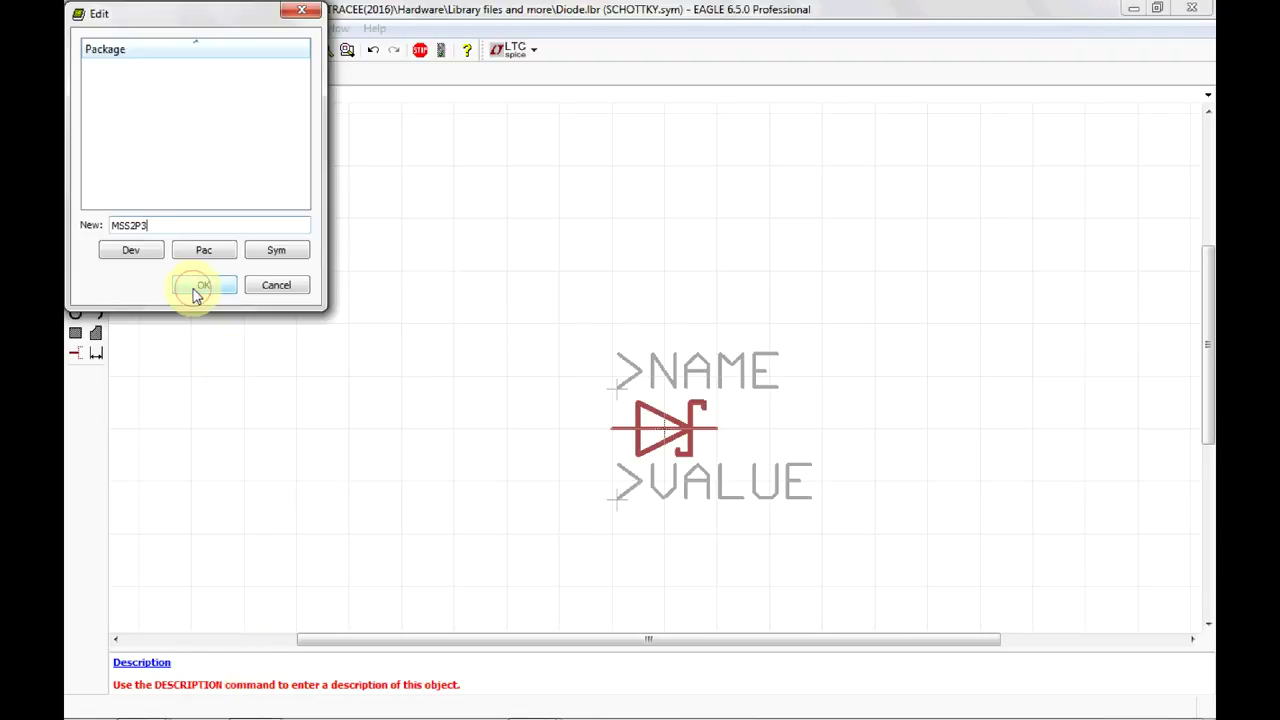
click(180, 326)
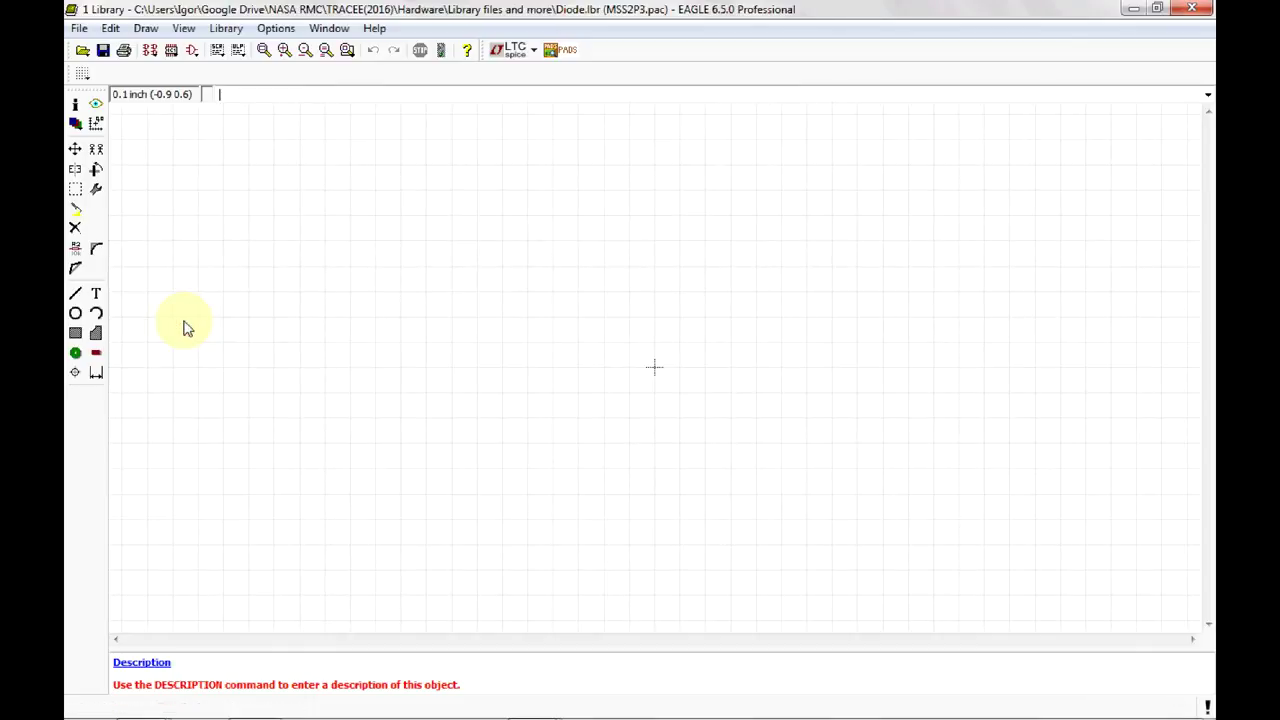
Step: Following the datasheet's mounting pad layout, place a 0.8 x 0.8 mm top-layer SMD pad at (0.5, 0) beside the larger pad
mouse_move(262, 708)
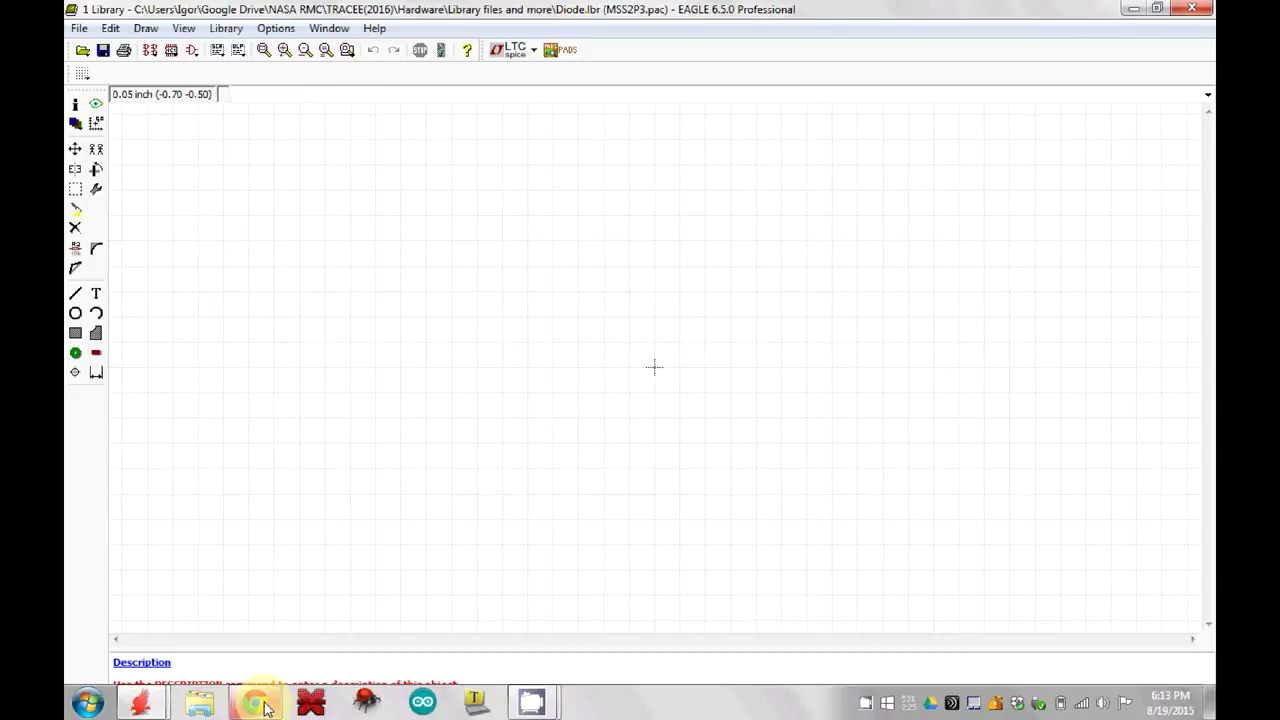
click(258, 704)
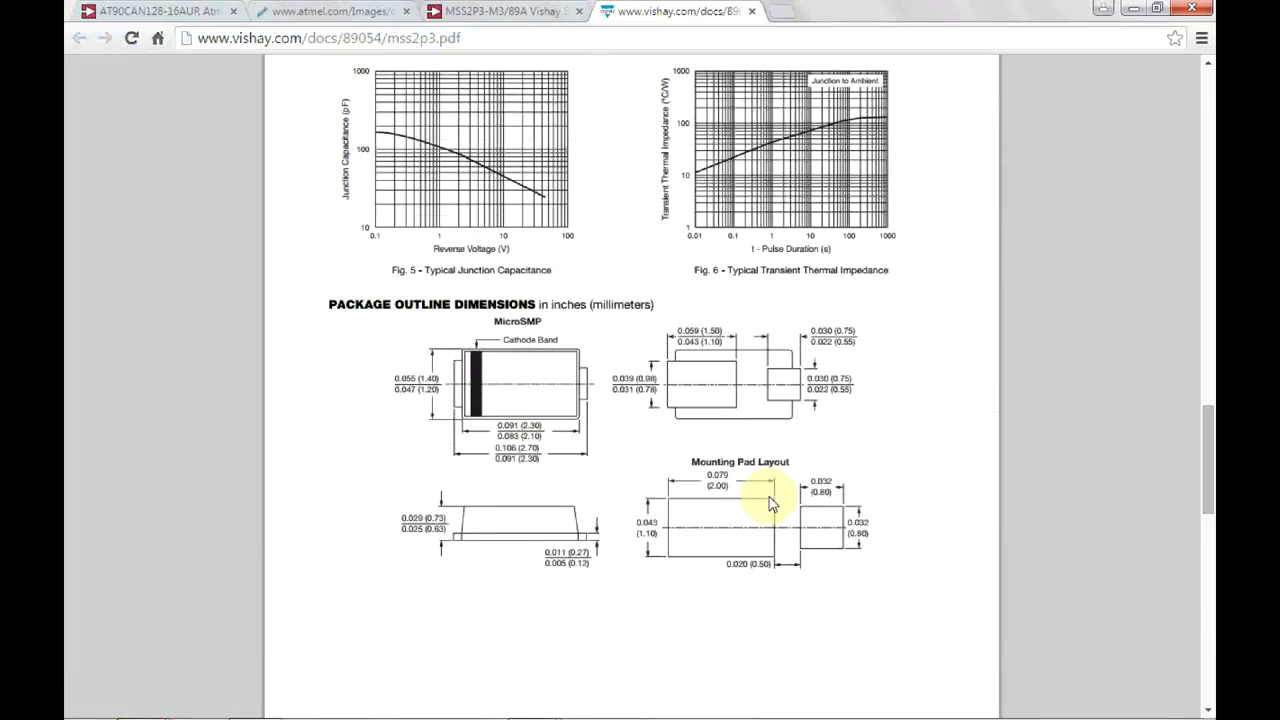
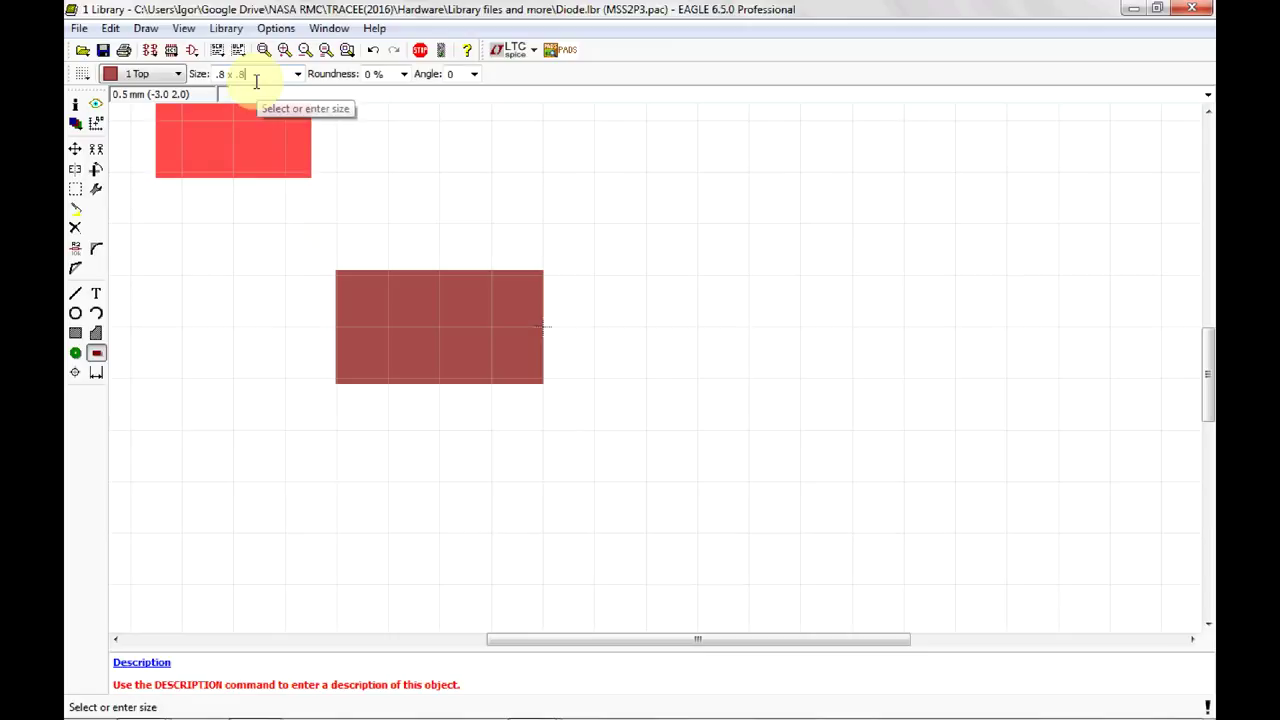
key(Return)
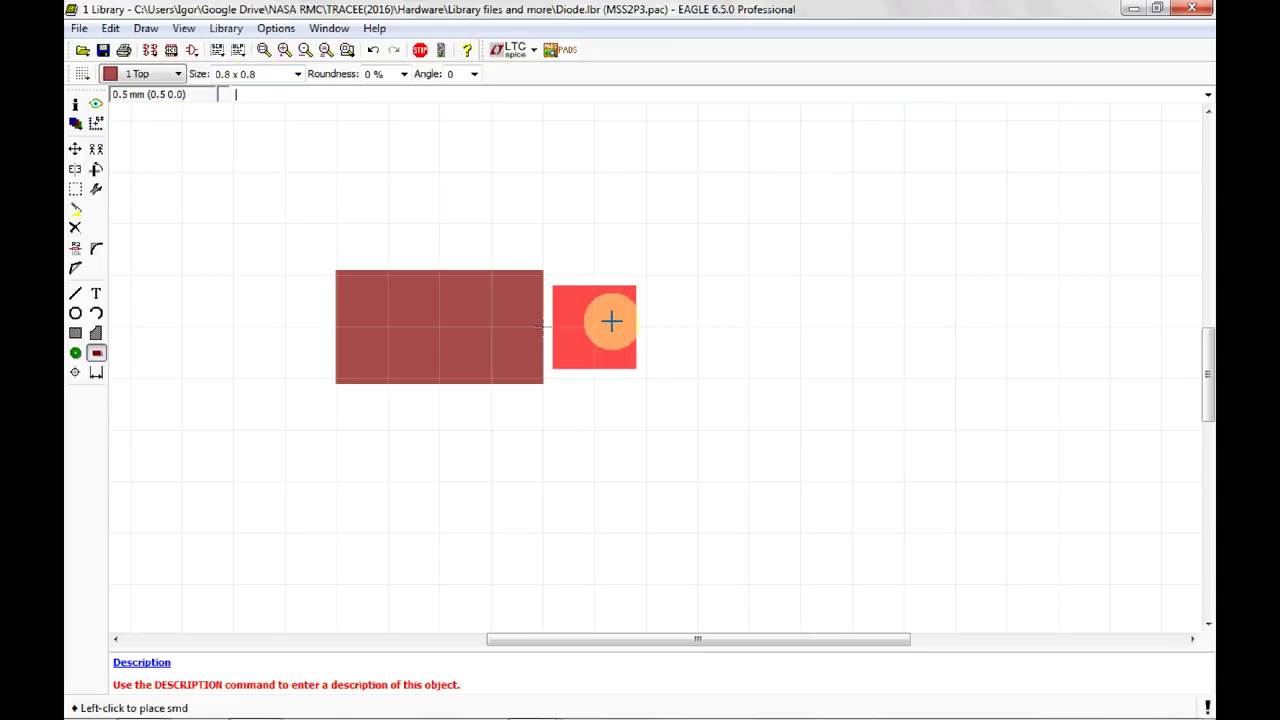
click(612, 320)
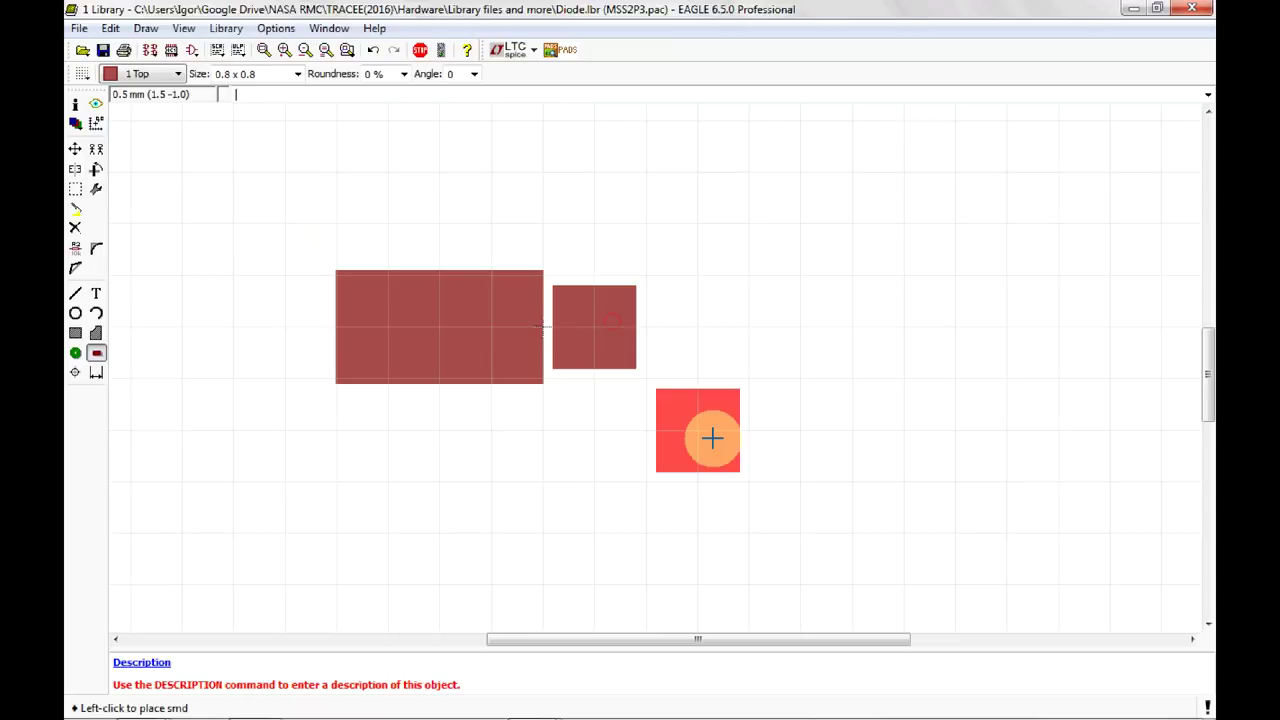
click(420, 49)
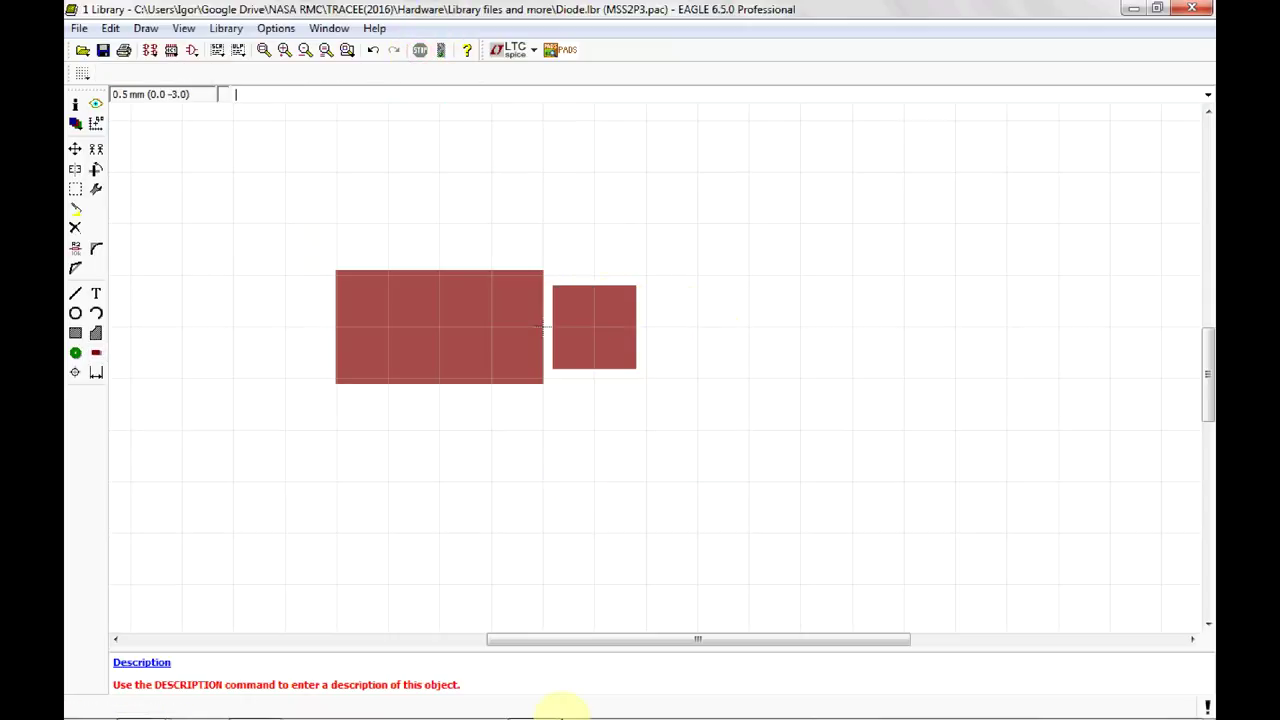
Step: Check the pad spacing in the datasheet and set the small square pad's X position to 0.9 mm
click(256, 703)
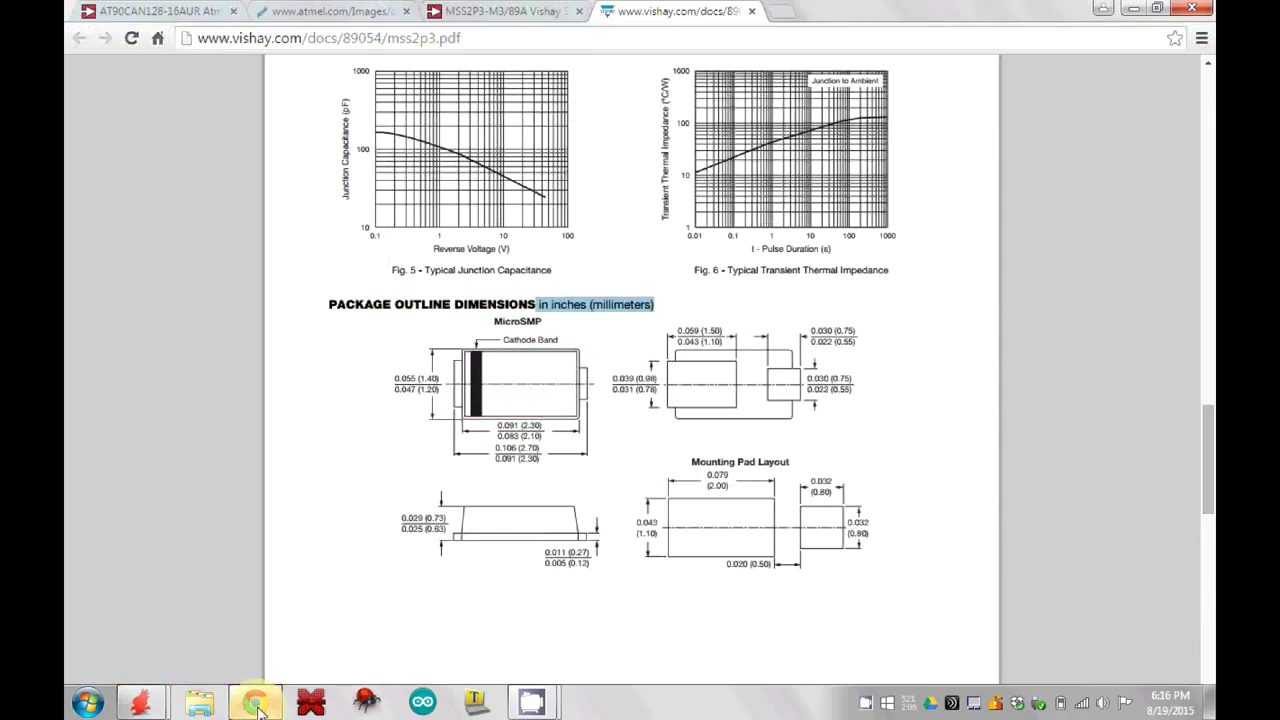
click(258, 703)
drag(512, 306, 519, 361)
right_click(595, 305)
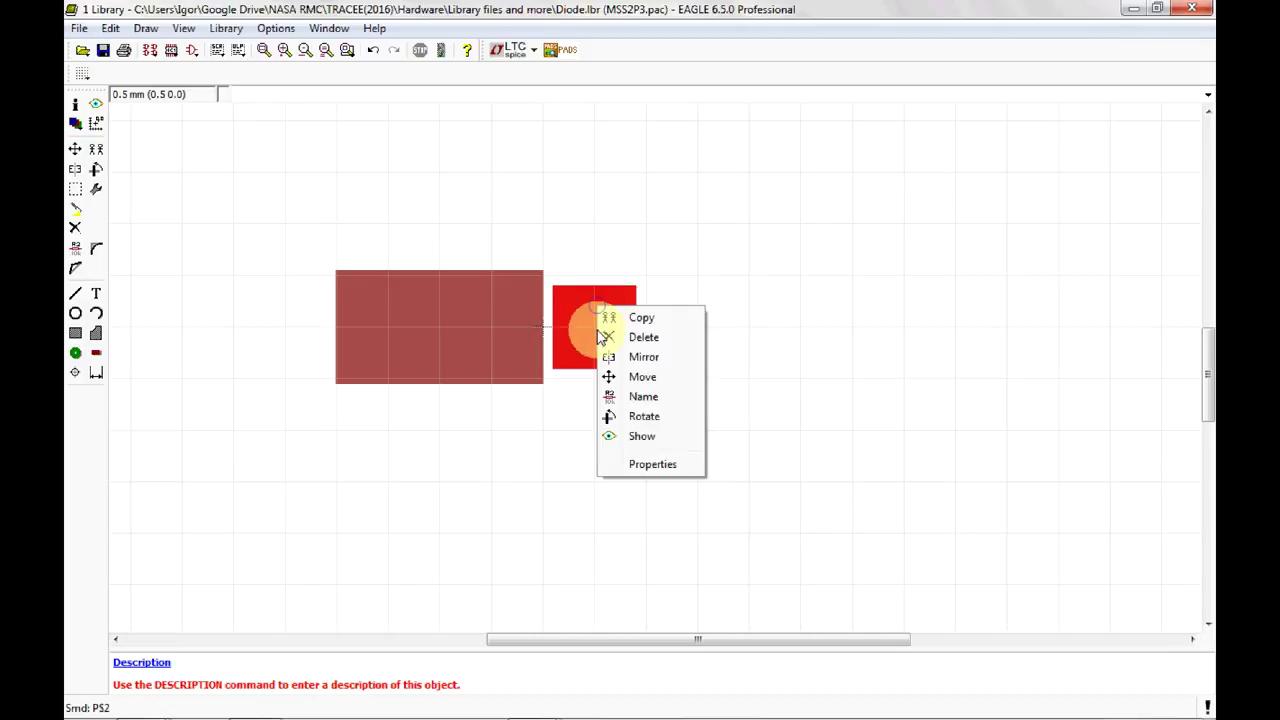
click(660, 465)
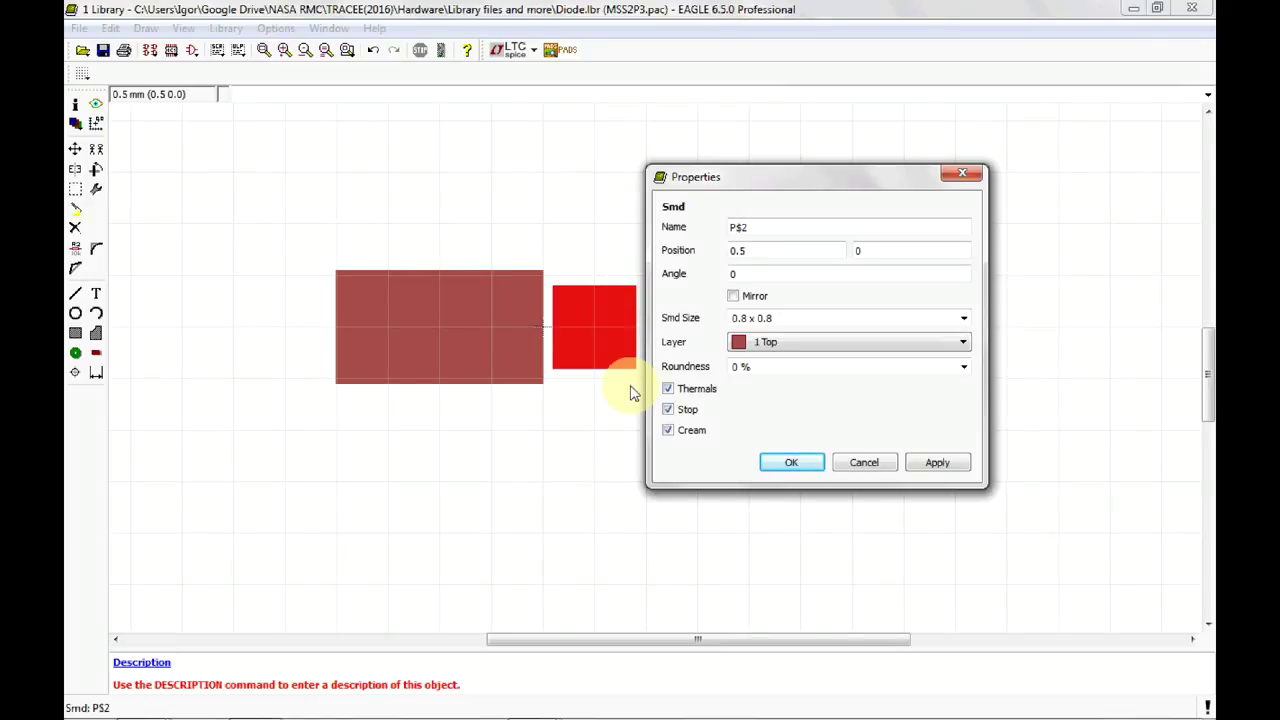
click(740, 250)
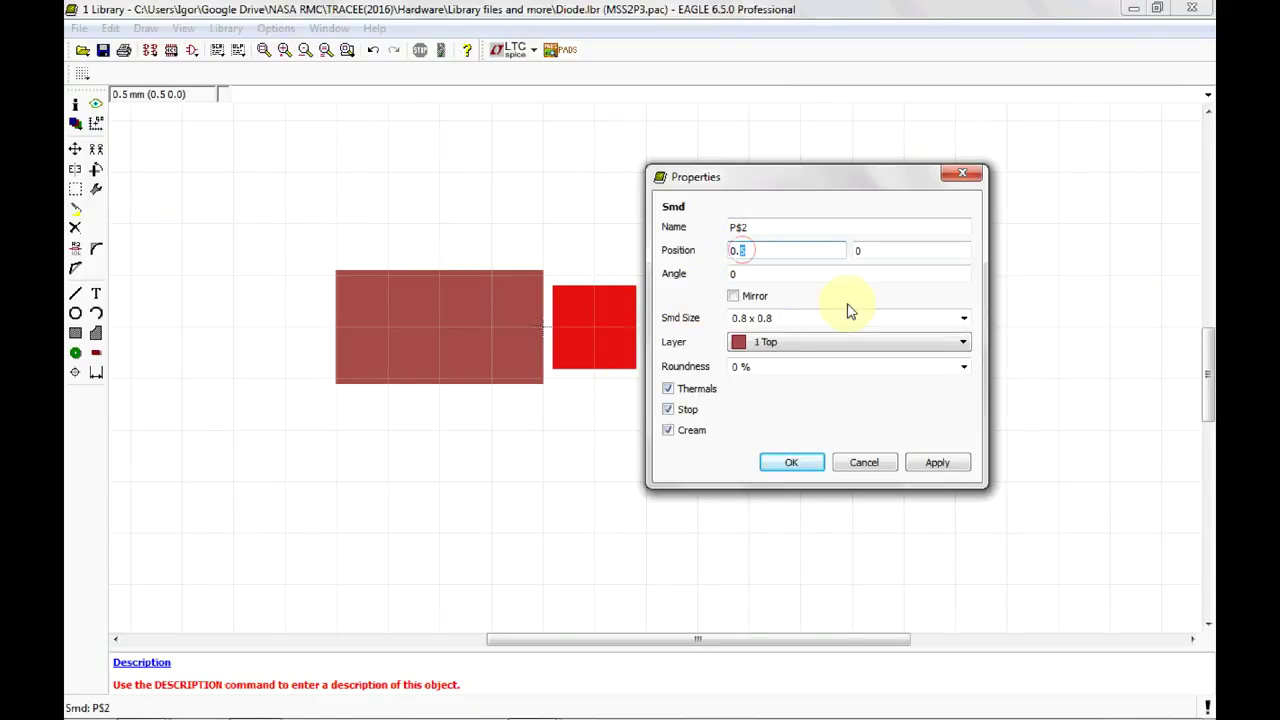
key(BackSpace)
text(9)
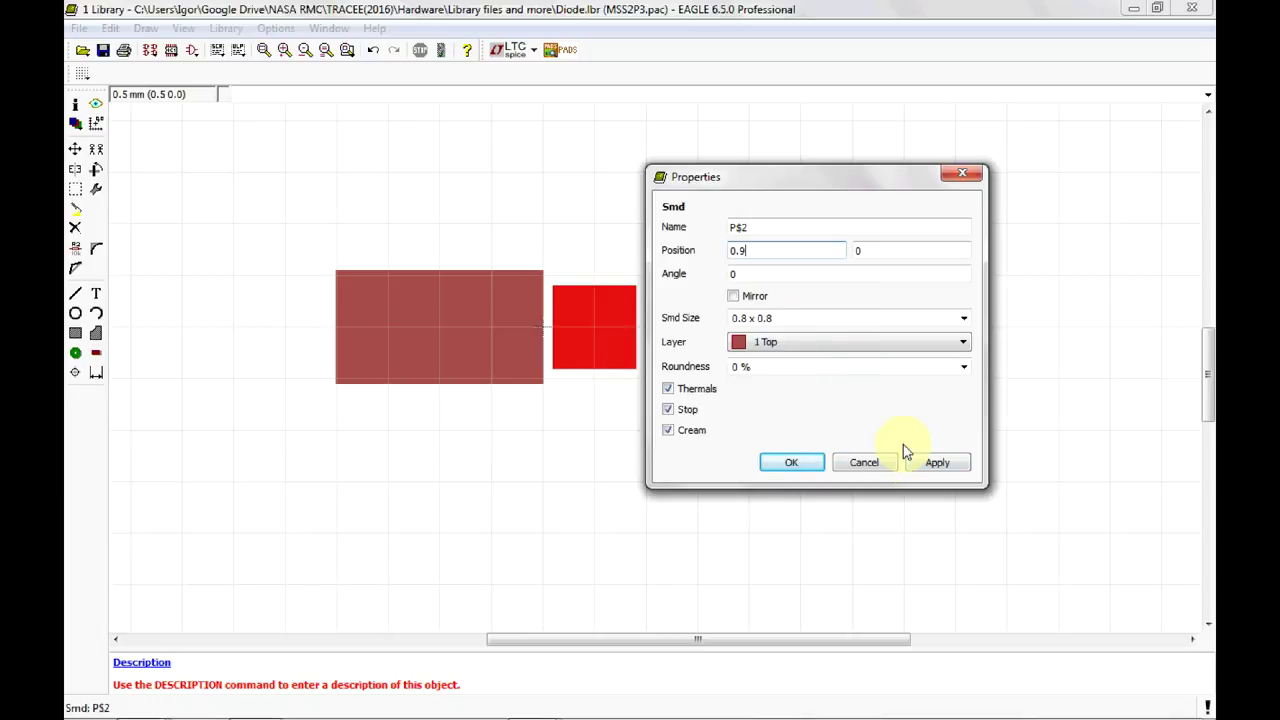
click(935, 459)
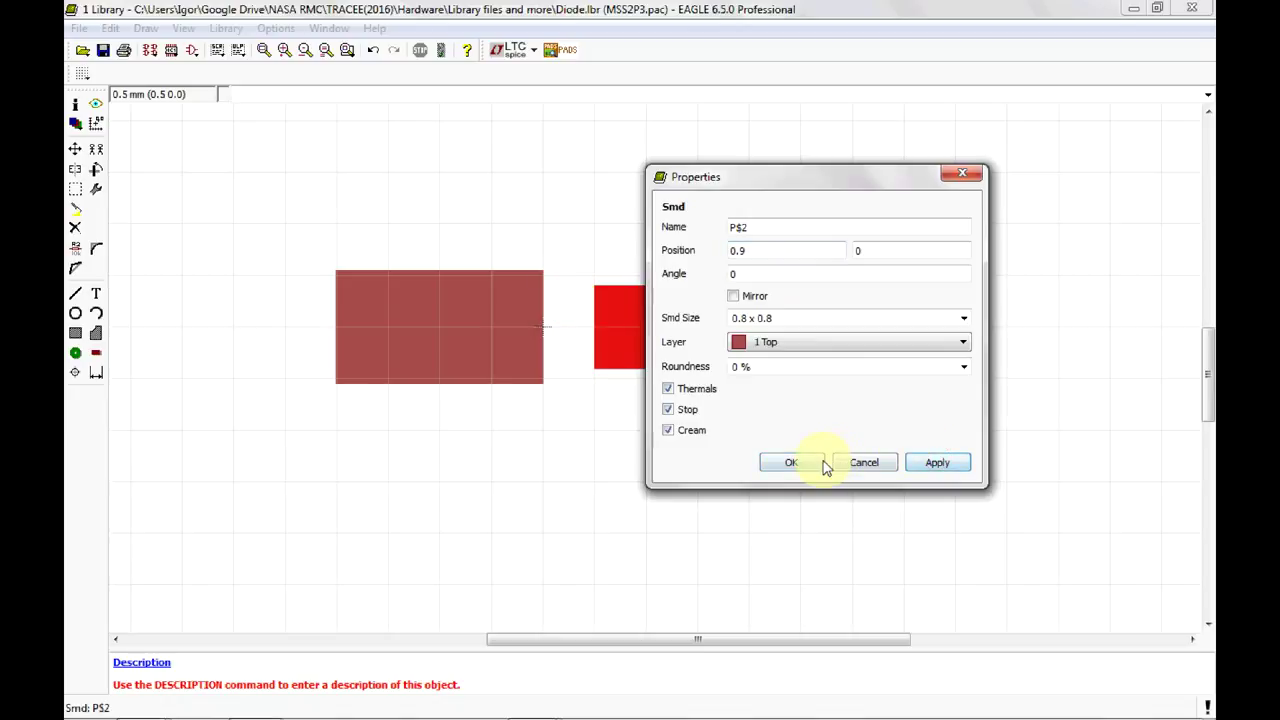
click(858, 456)
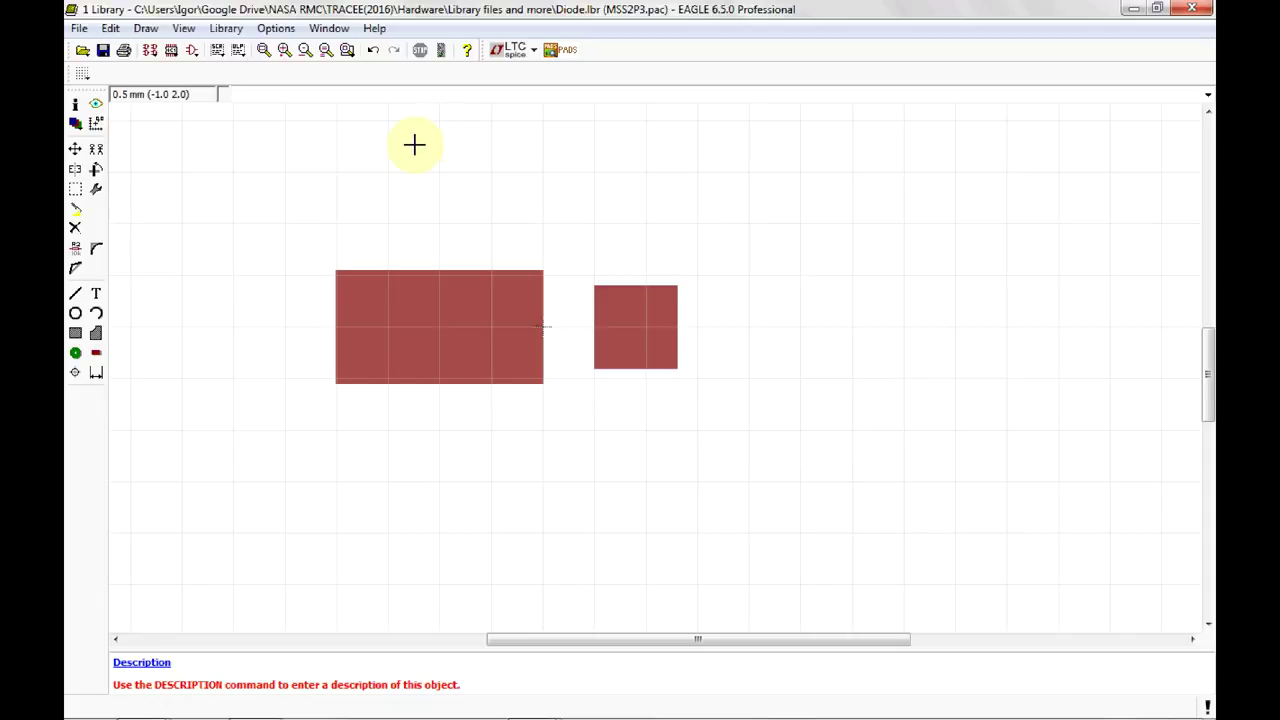
Step: Turn on the display of the tStop, tCream and tGlue layers for the package drawing
click(75, 122)
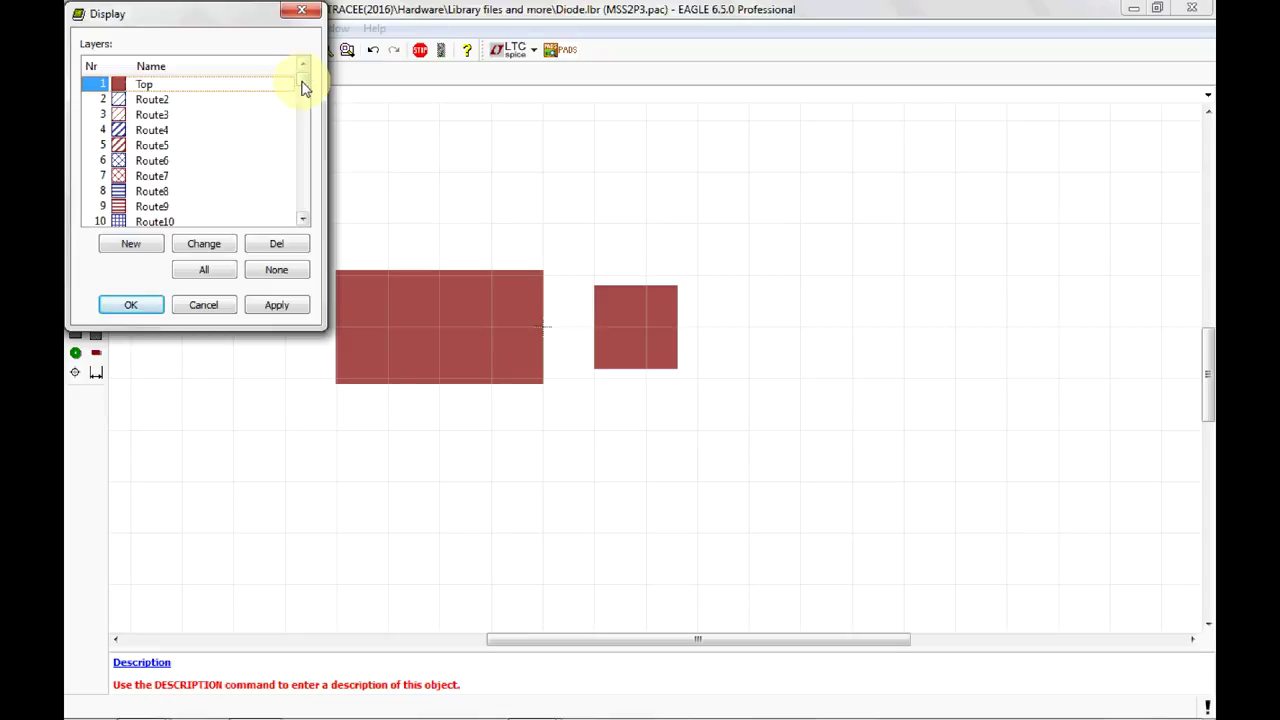
drag(305, 85, 300, 121)
click(100, 130)
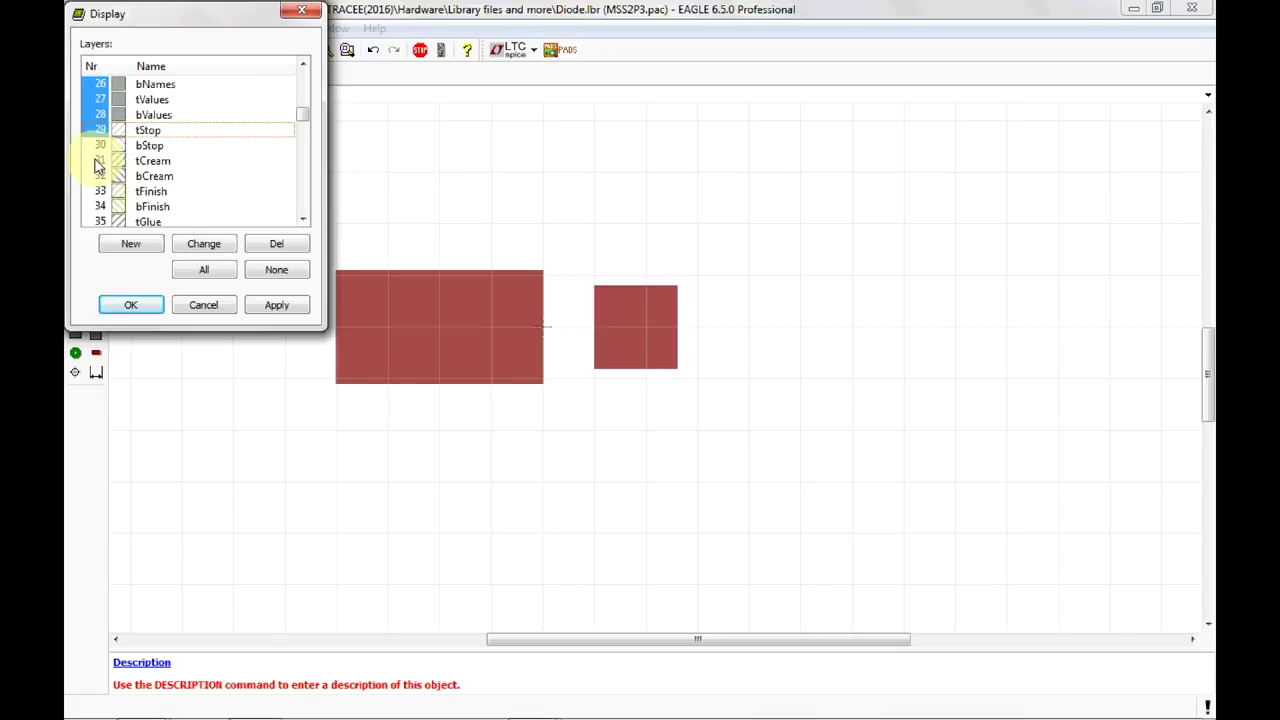
click(99, 161)
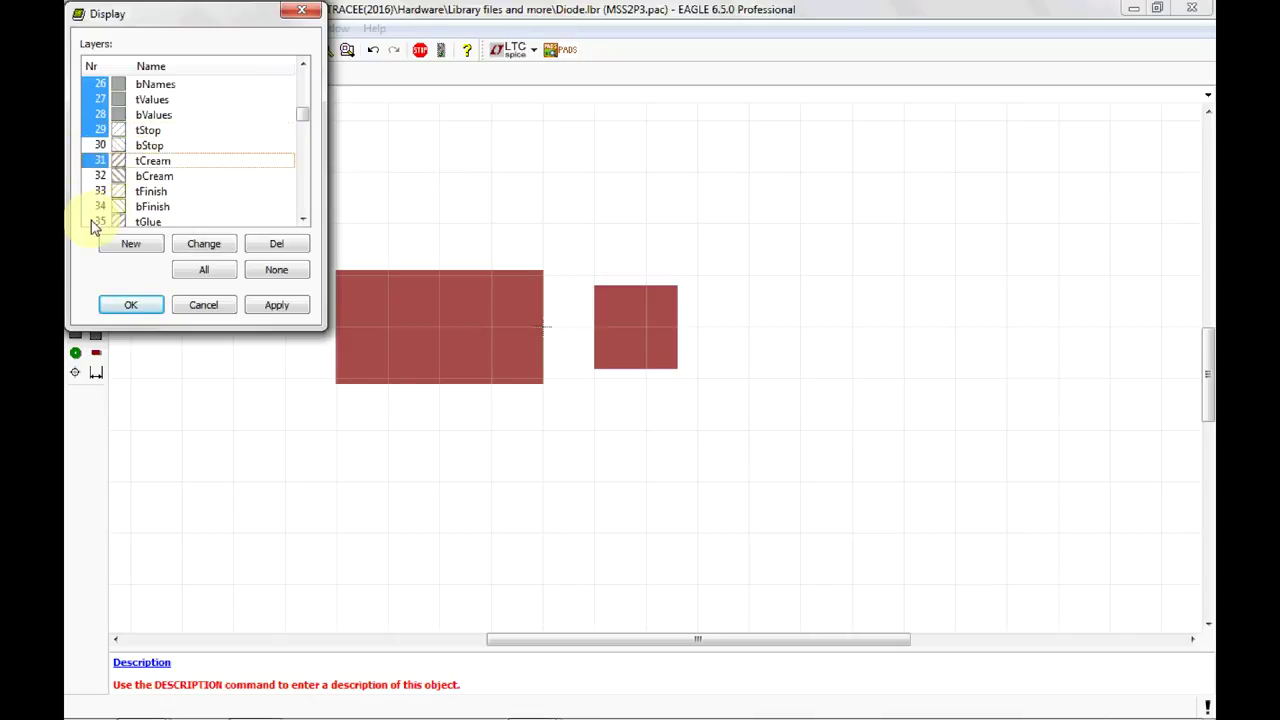
click(99, 221)
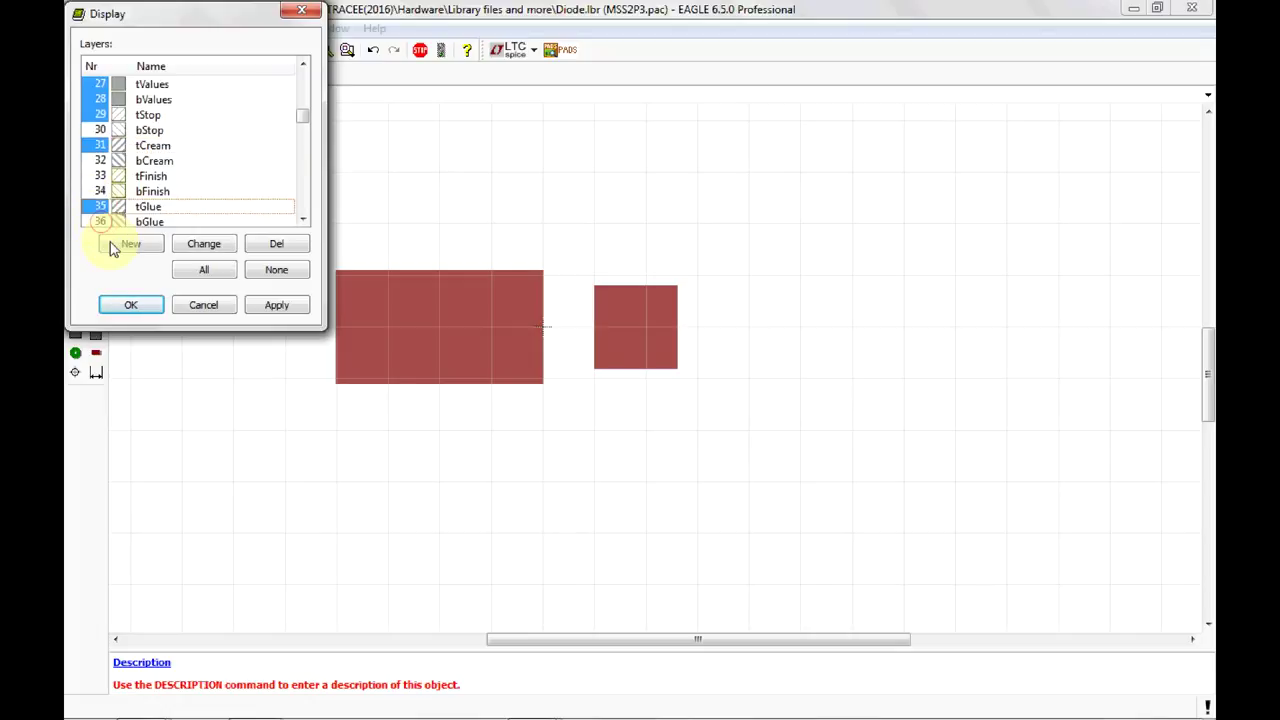
click(268, 305)
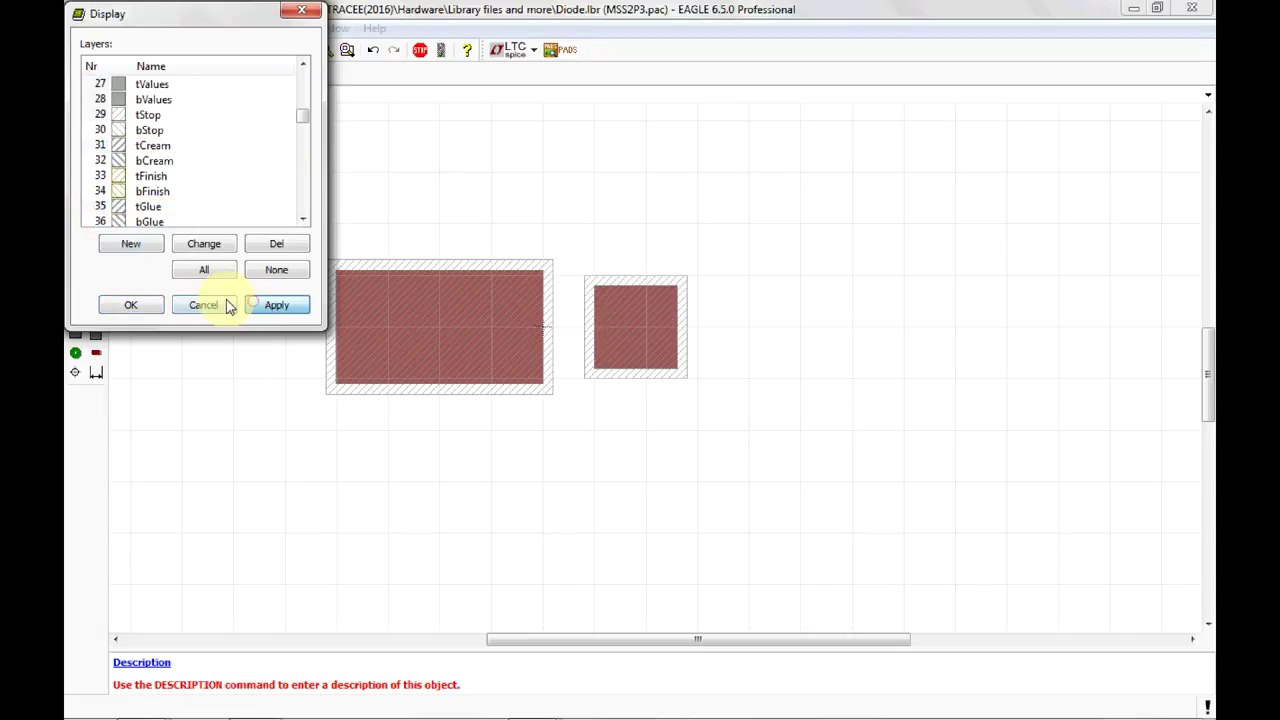
click(131, 305)
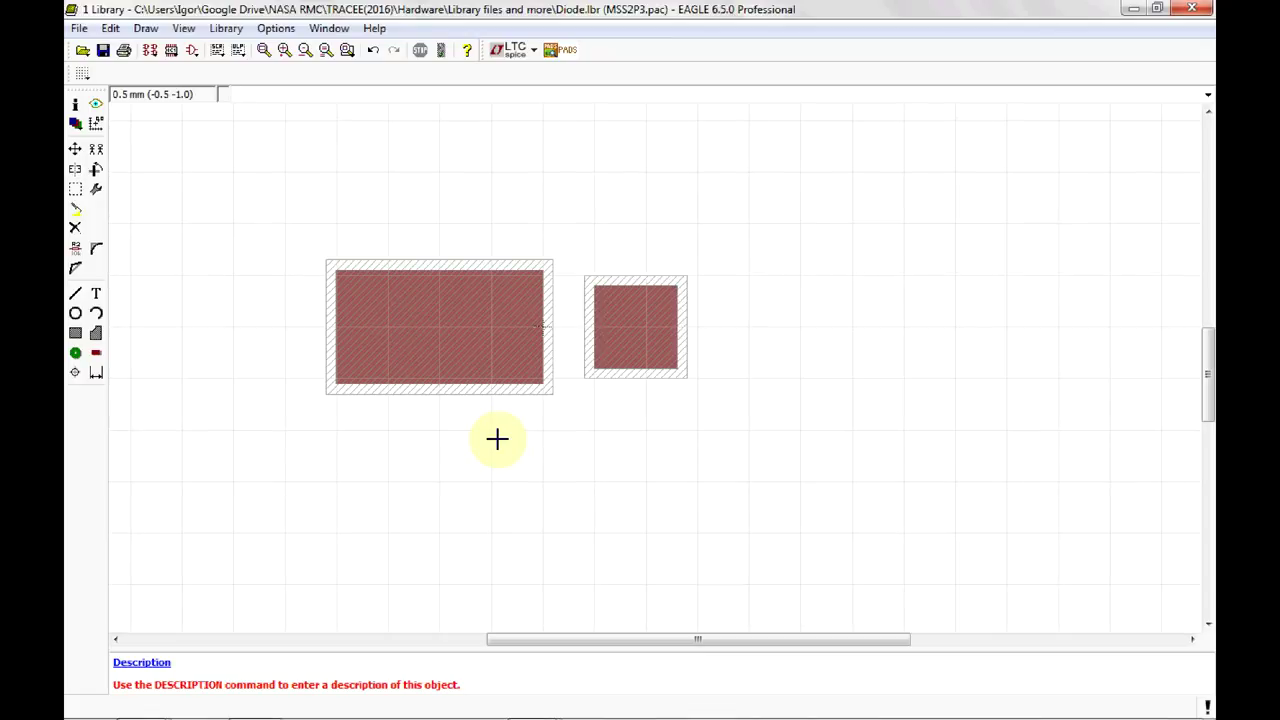
Step: Start the Rect tool and set the grid size to 0.1 mm
click(74, 335)
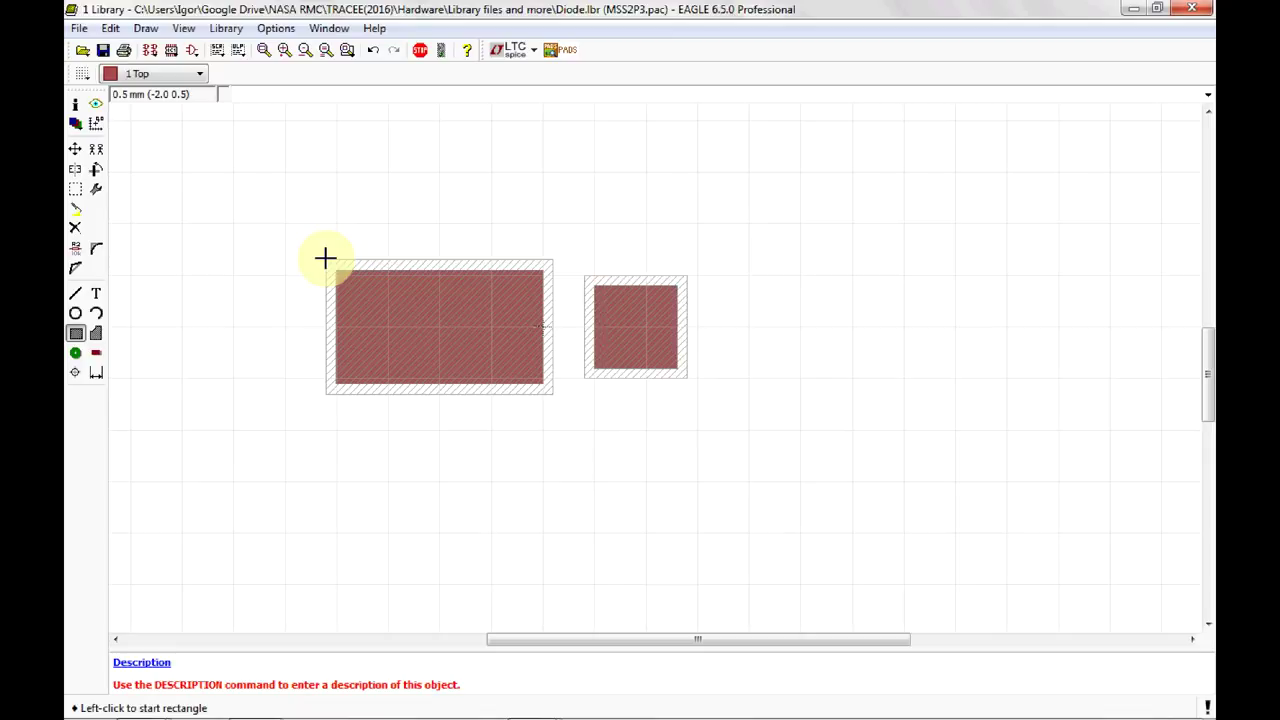
click(82, 74)
text(0.1)
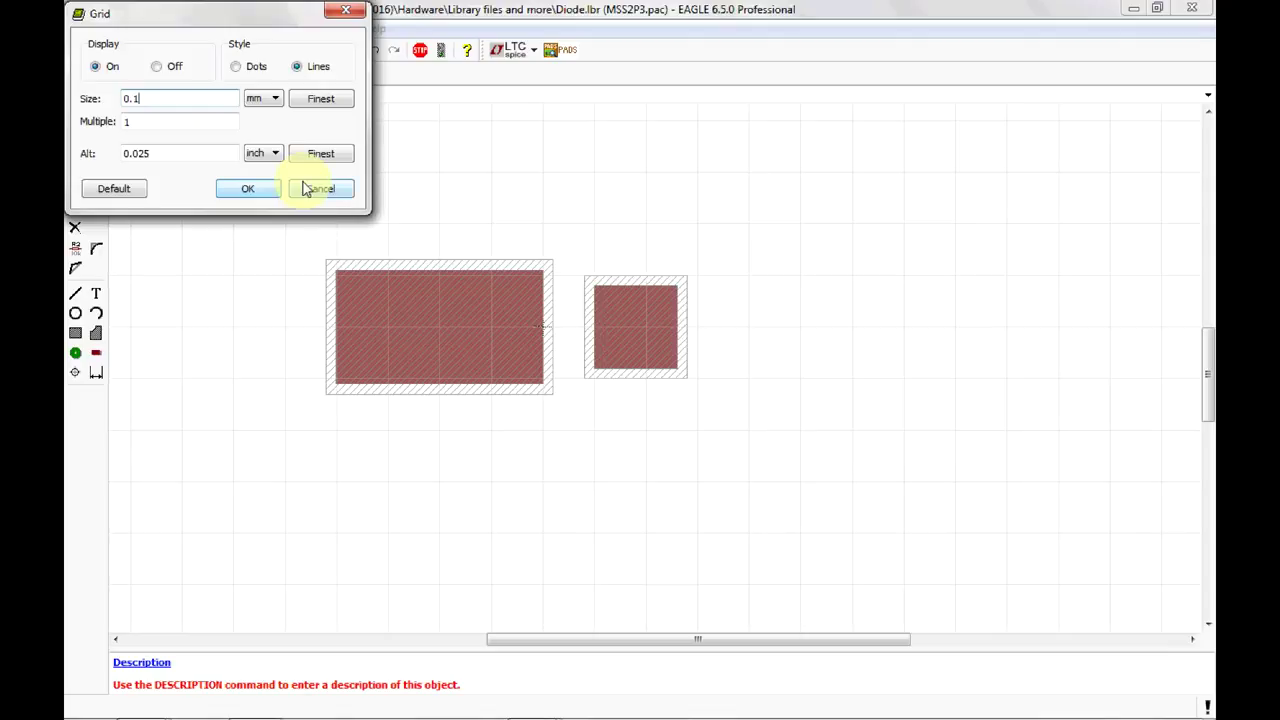
click(248, 189)
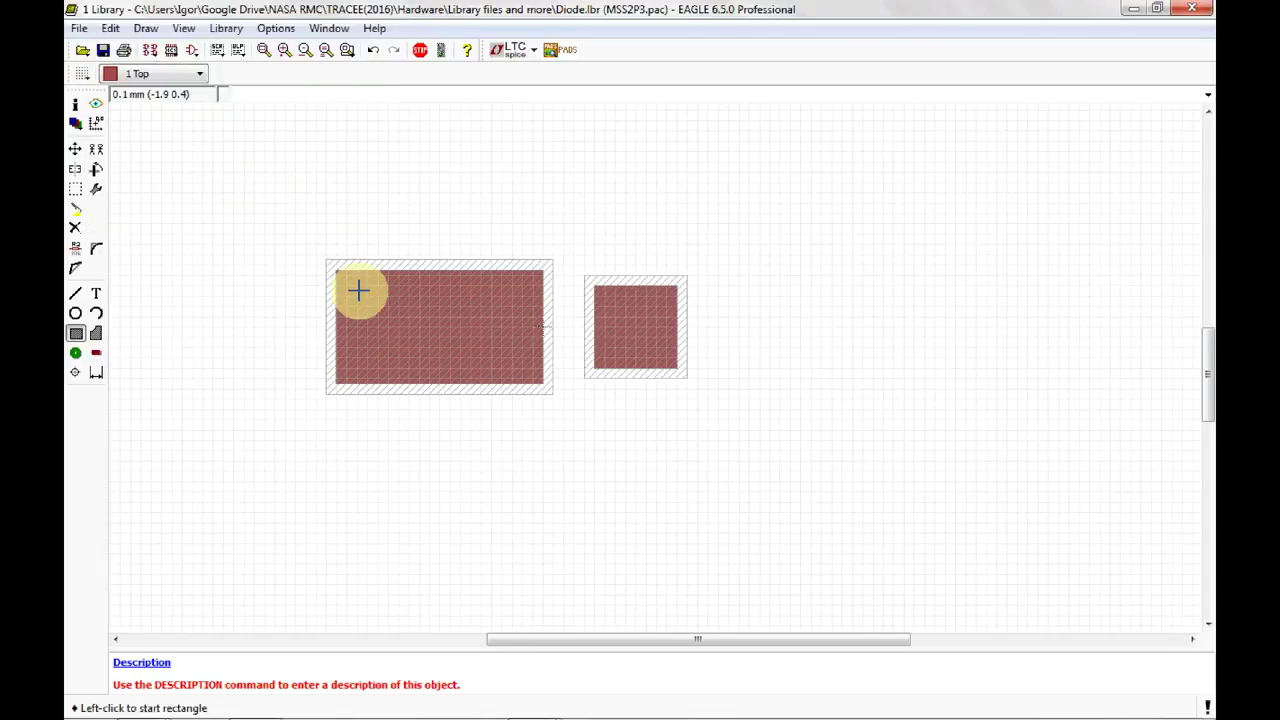
Step: Set the grid size to 0.05 mm for drawing around the pads
scroll(351, 277, up, 3)
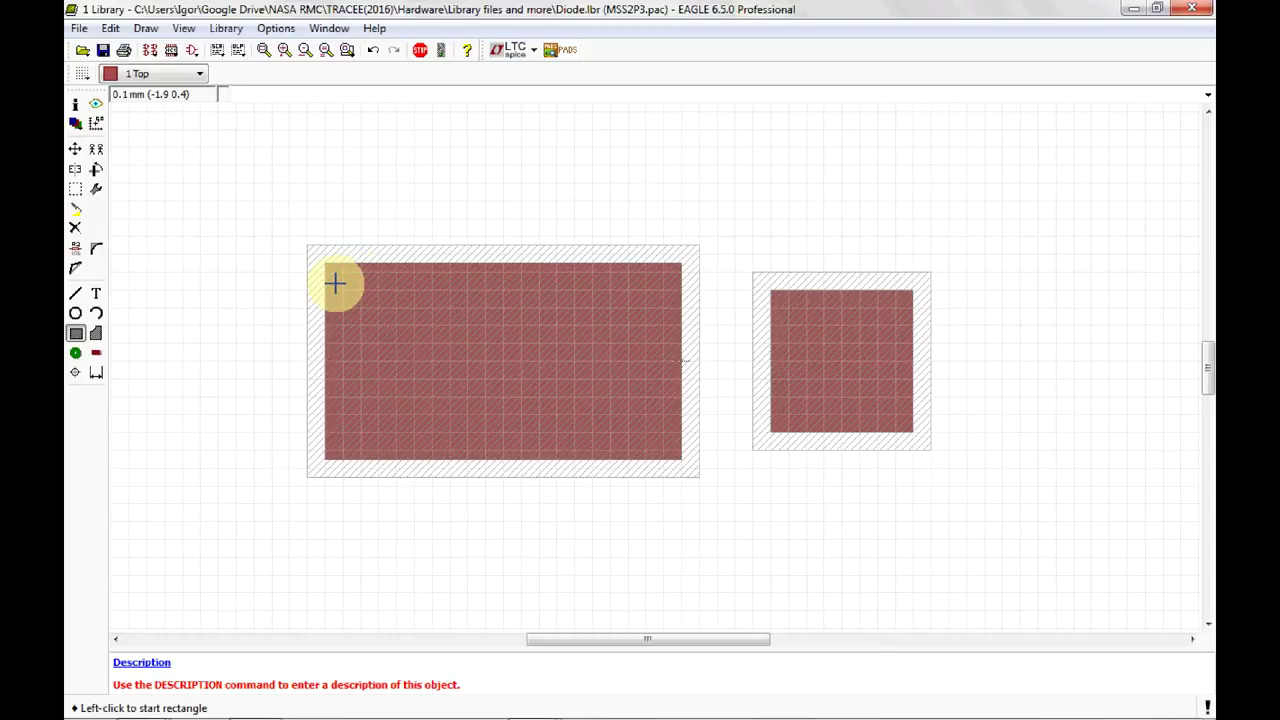
click(83, 73)
click(139, 98)
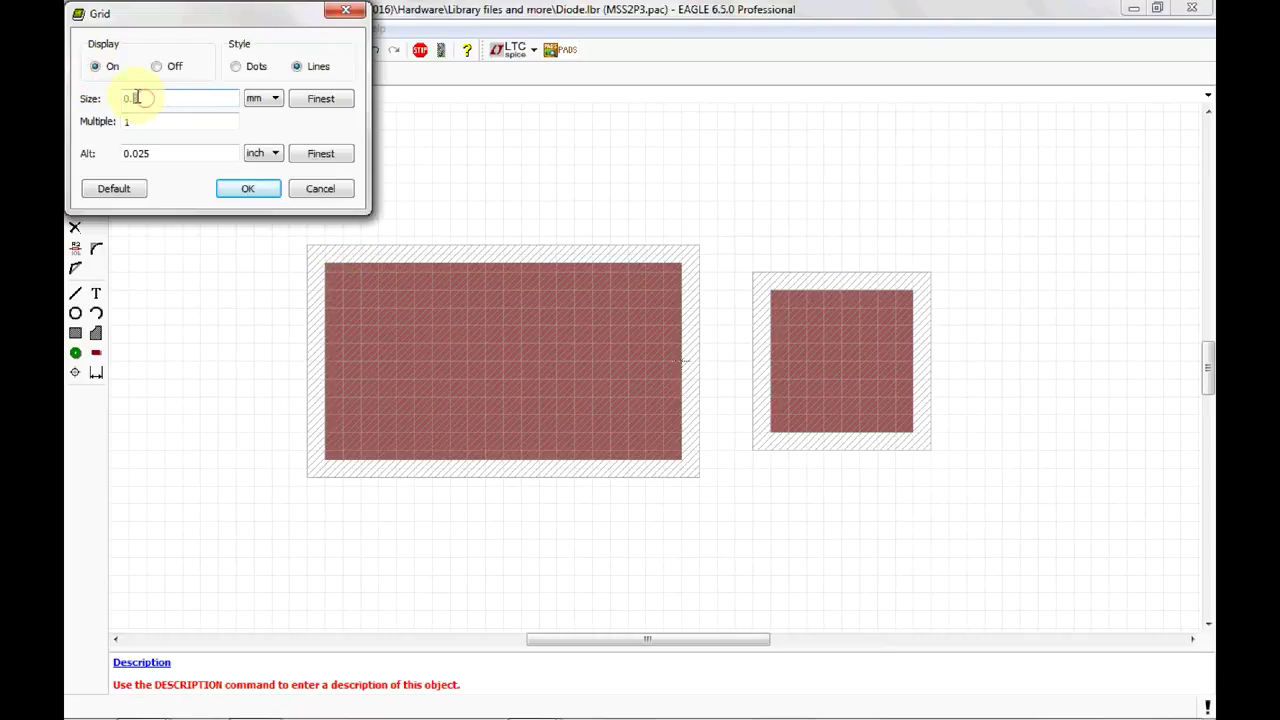
key(BackSpace)
text(05)
click(232, 187)
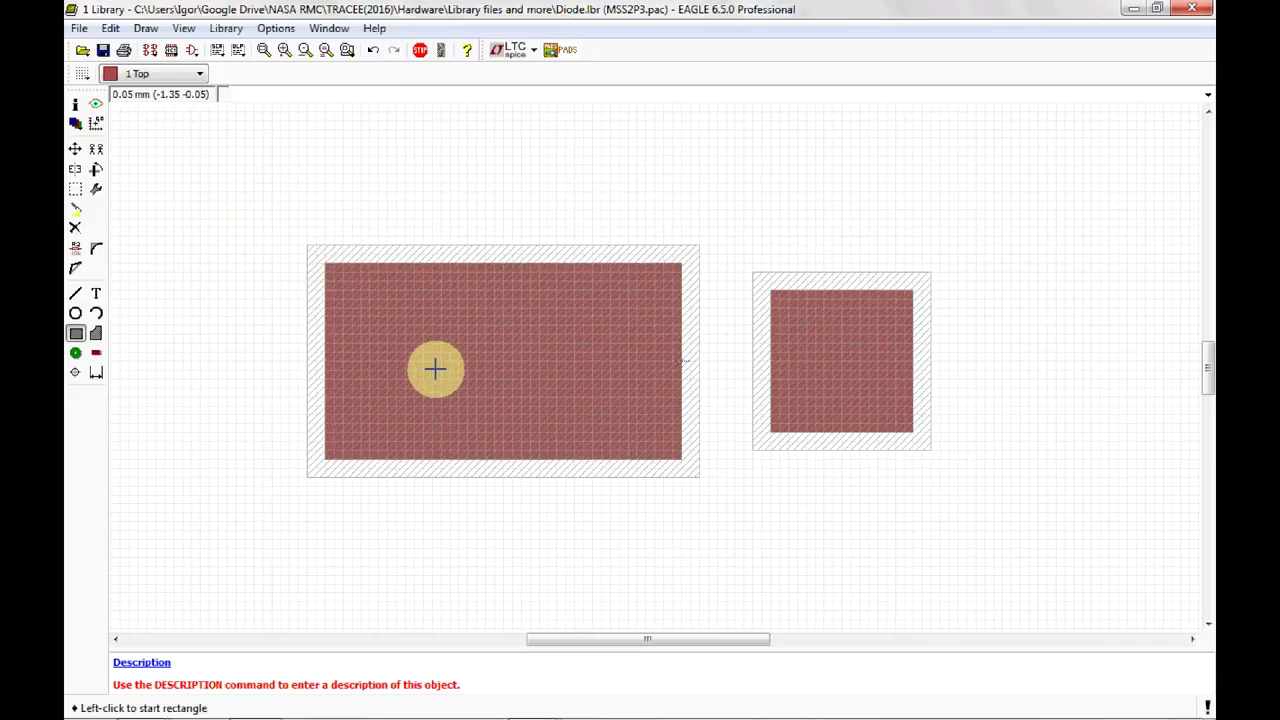
Step: Draw a tStop rectangle of 2.2 × 1.3 mm around the large pad, from (-2.10, 0.65) to (0.10, -0.65)
scroll(457, 354, up, 1)
scroll(457, 354, up, 1)
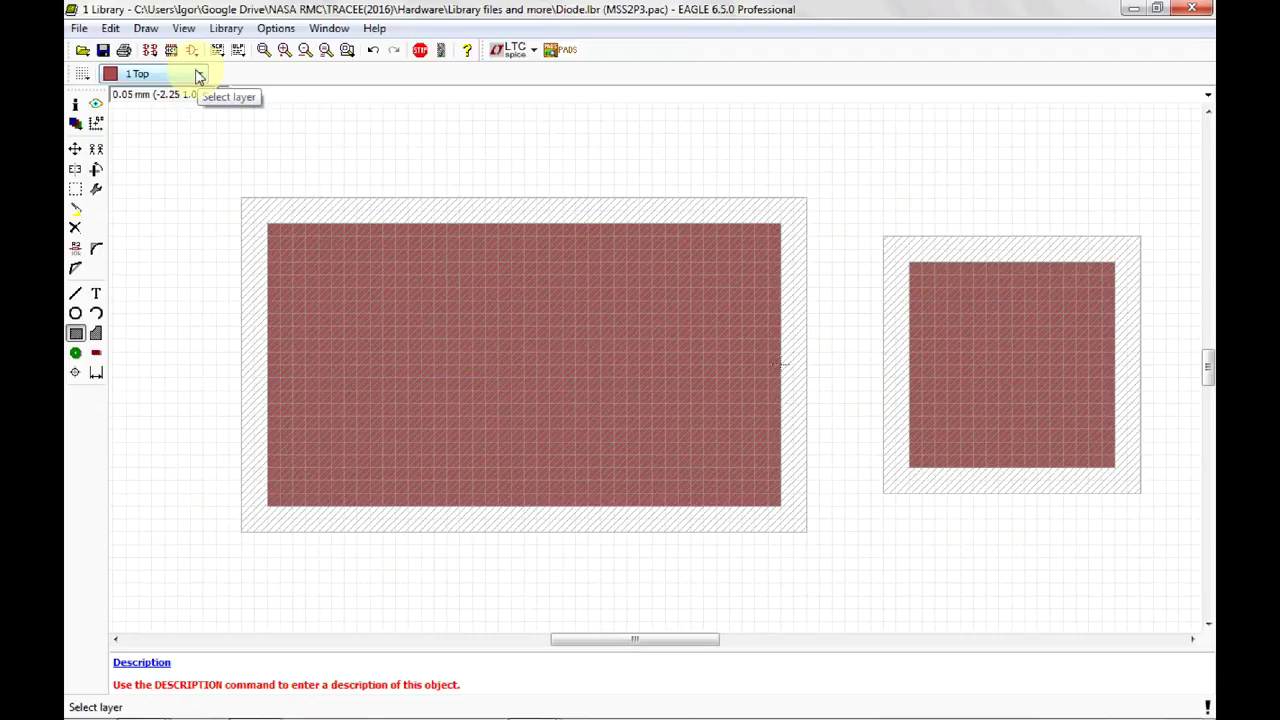
click(83, 342)
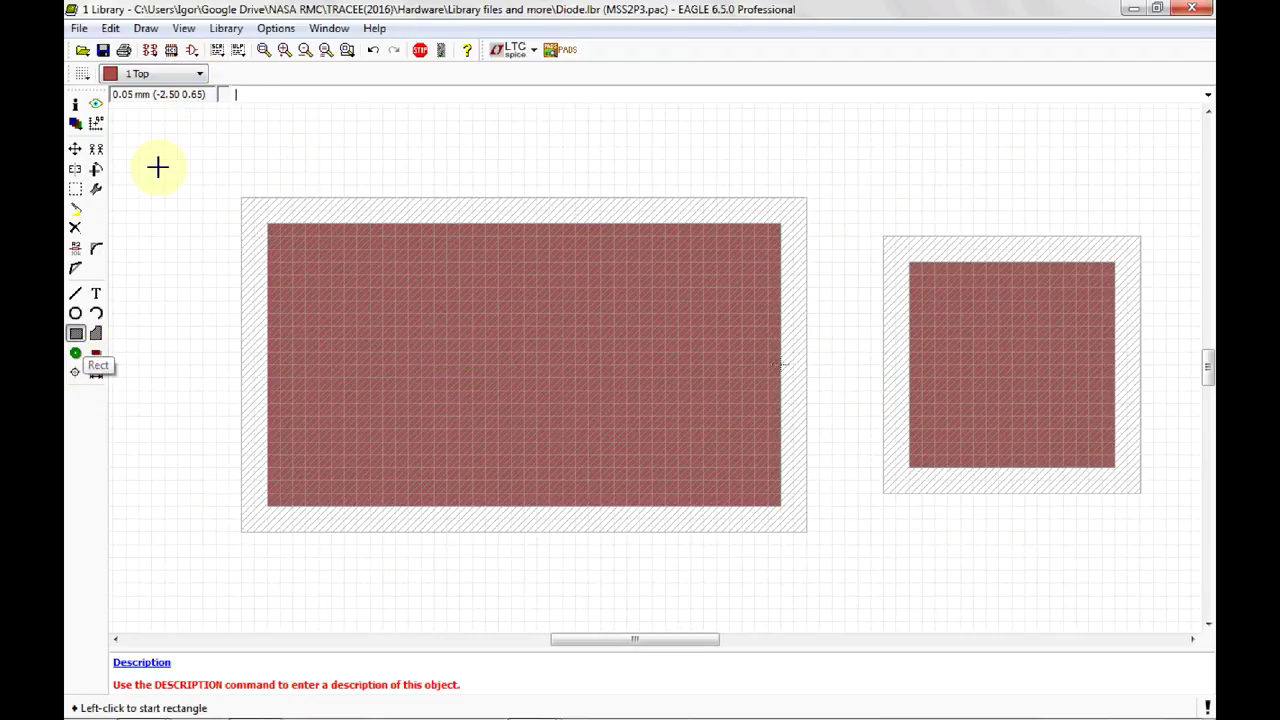
click(200, 74)
click(200, 120)
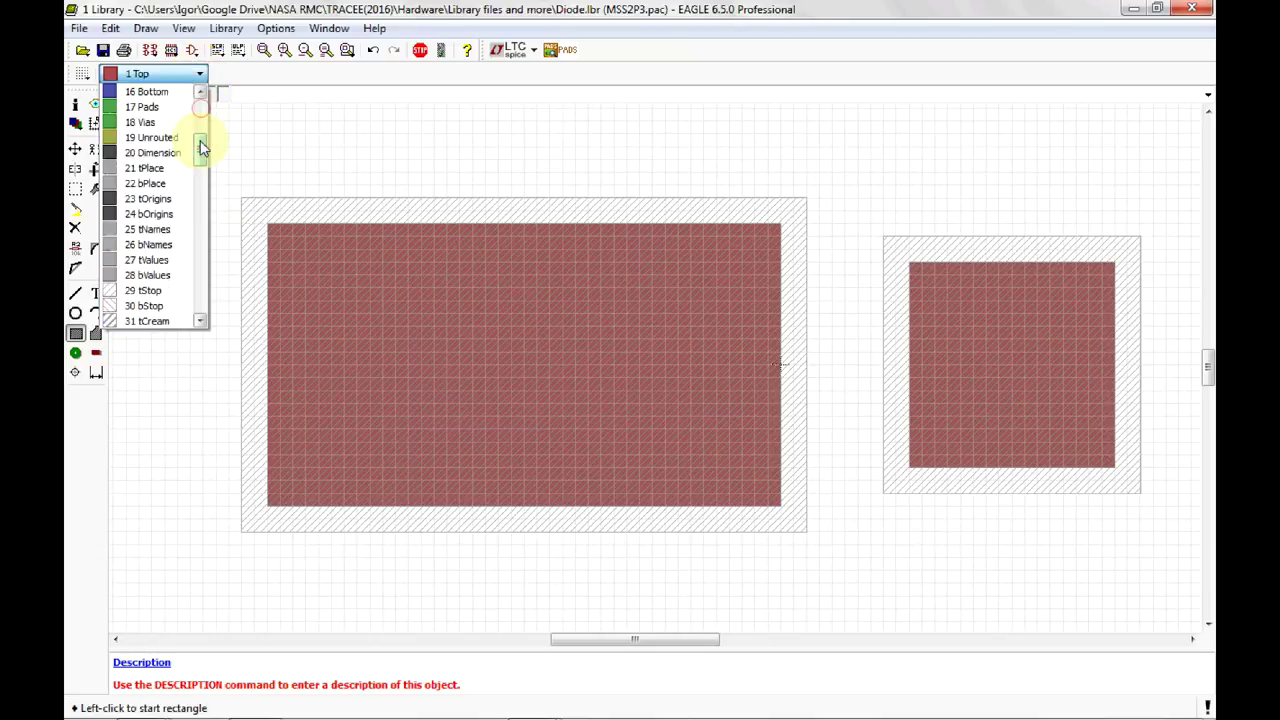
click(164, 290)
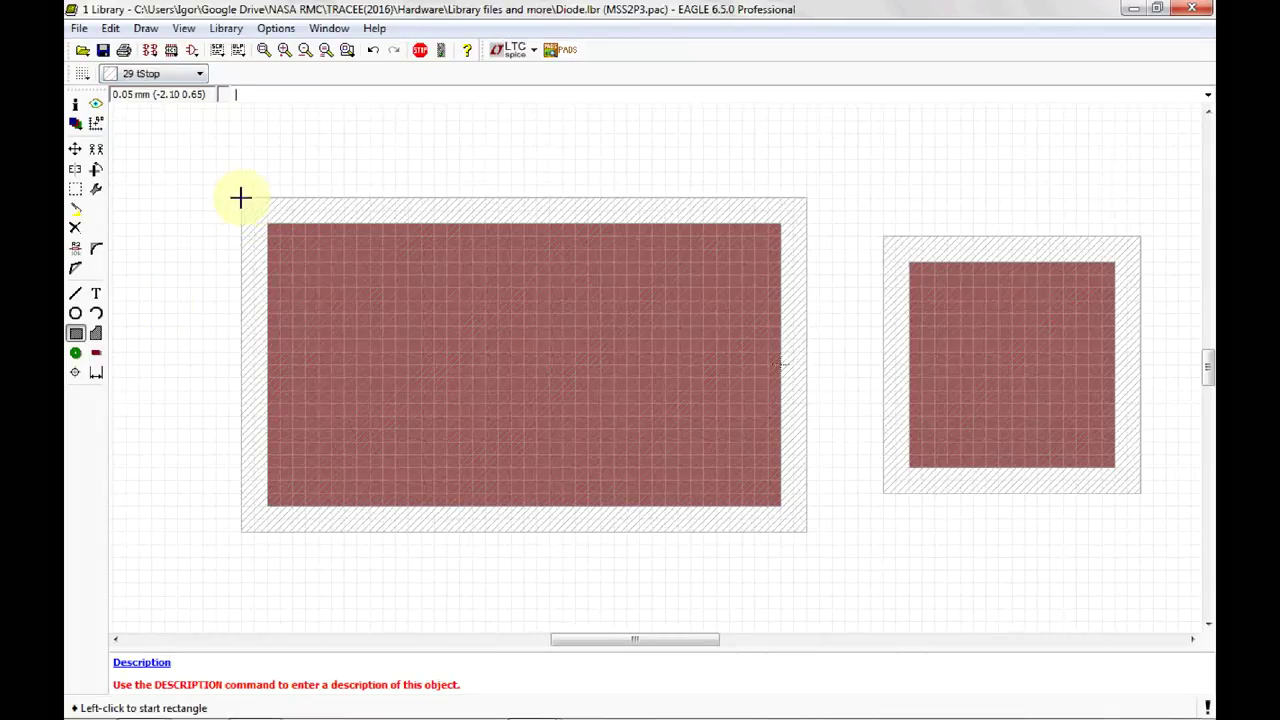
click(242, 198)
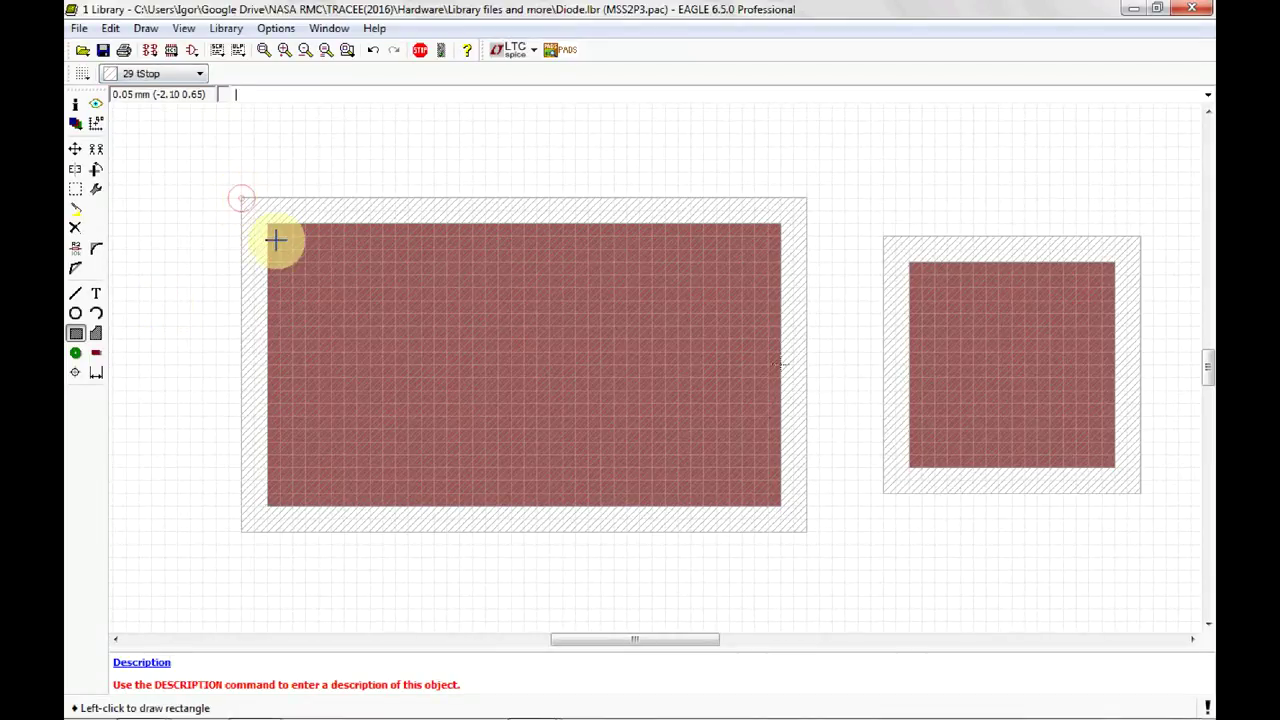
click(803, 530)
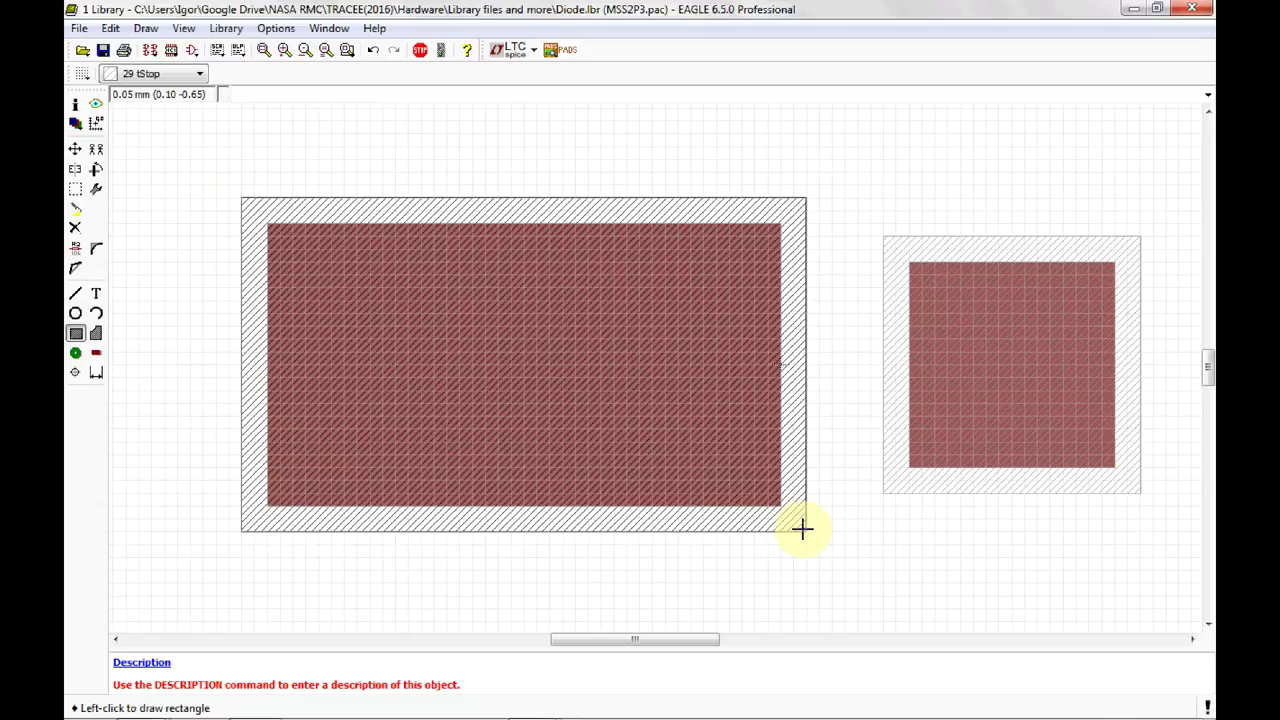
click(803, 530)
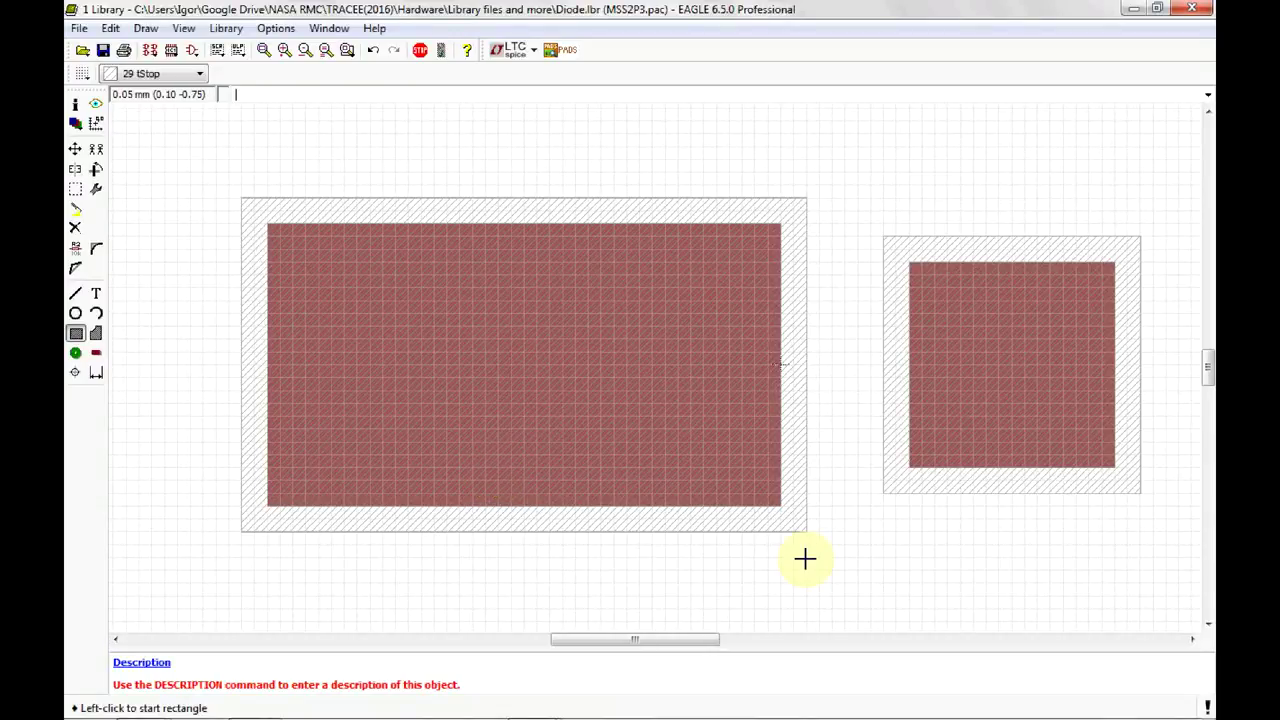
Step: Draw a tStop rectangle around the small square pad, matching the outline of its solder-stop area
click(905, 238)
click(881, 236)
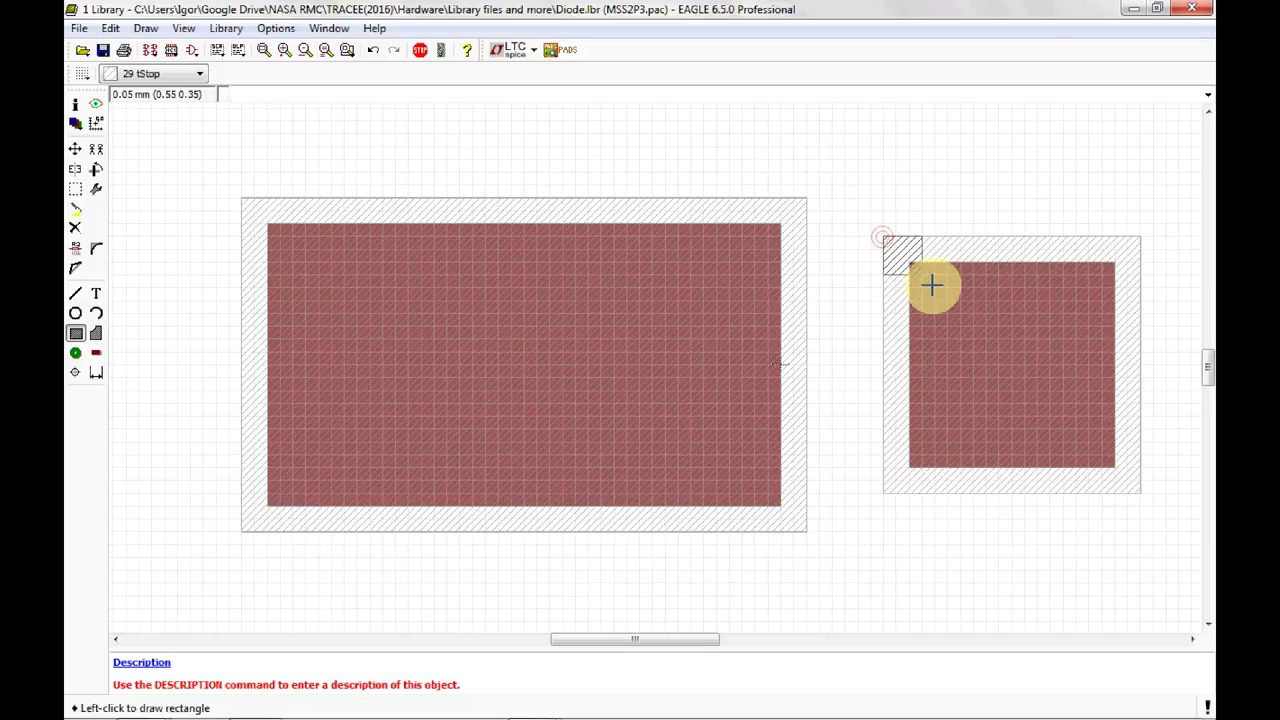
click(1139, 483)
click(1139, 483)
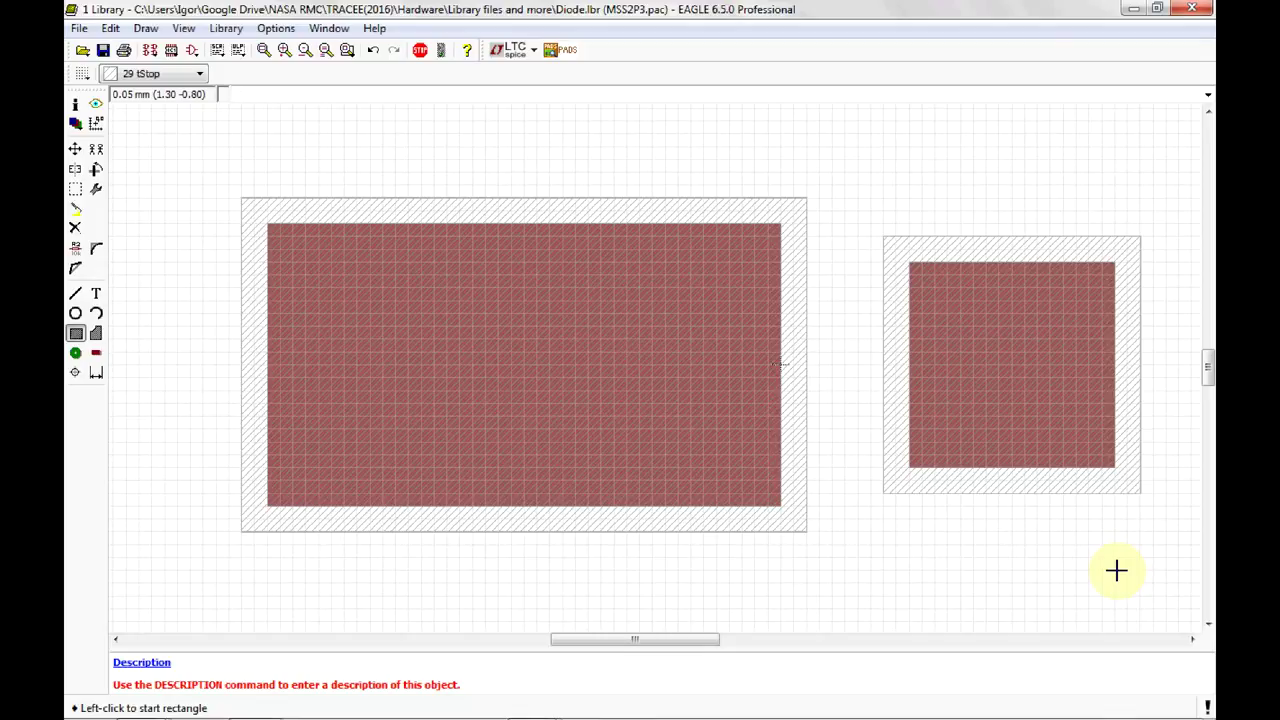
Step: Draw tCream rectangles over the large pad and the small square pad, matching the outlines of their tStop areas
click(201, 76)
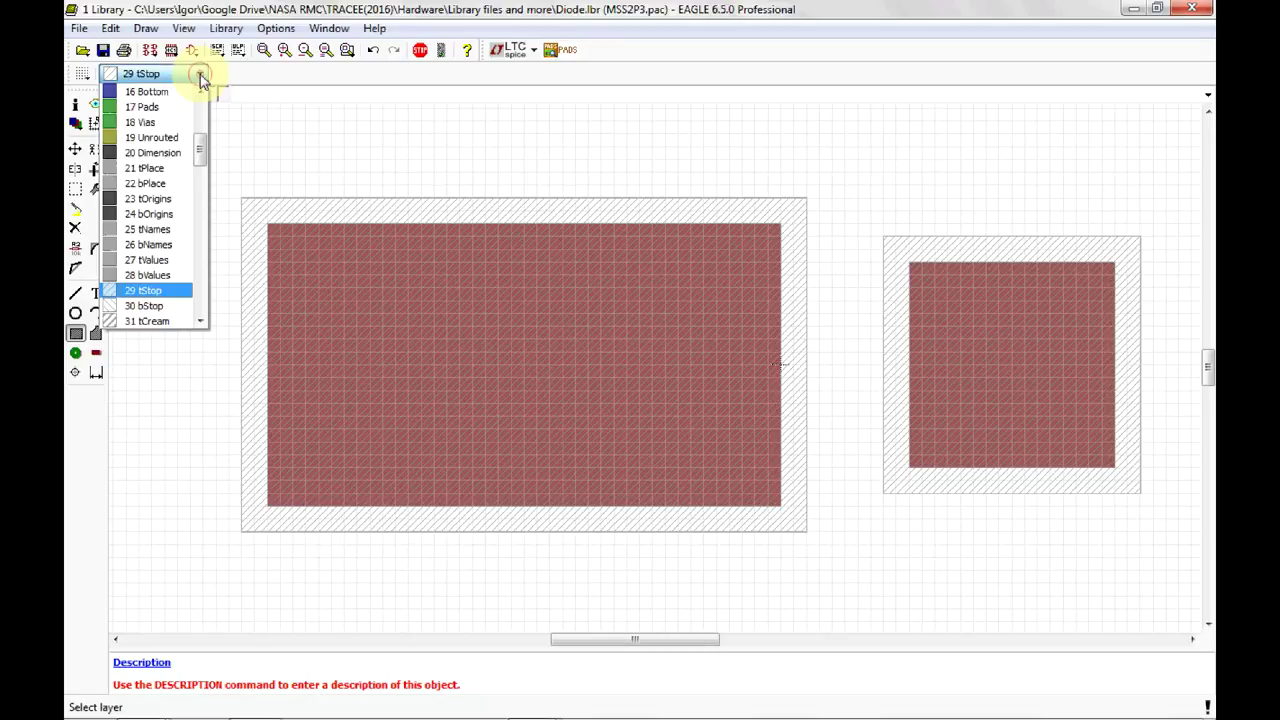
click(200, 320)
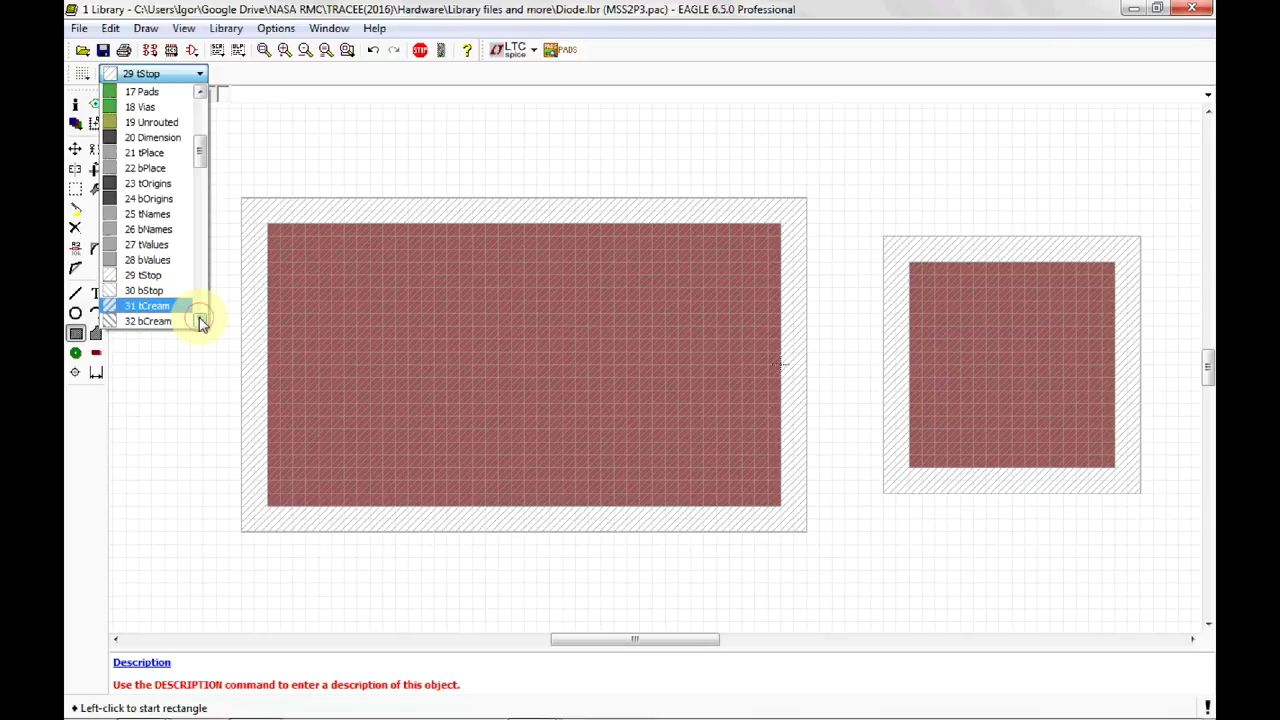
click(200, 320)
click(200, 320)
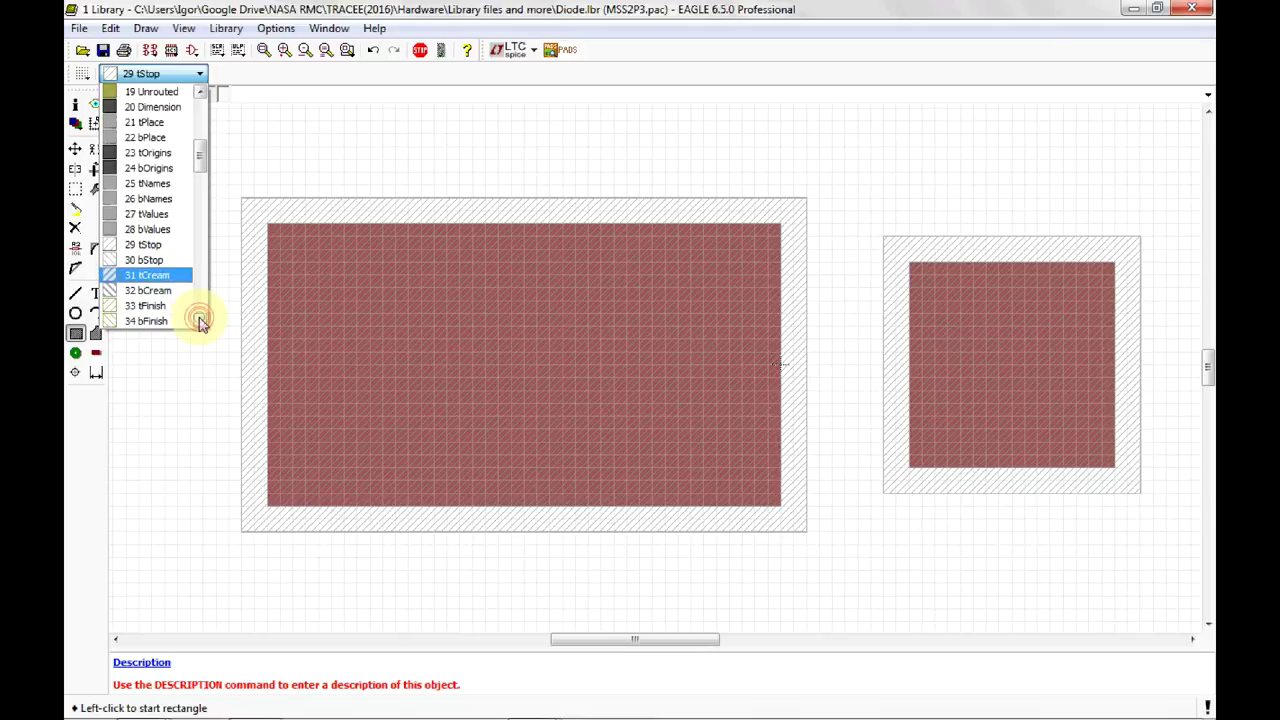
click(155, 276)
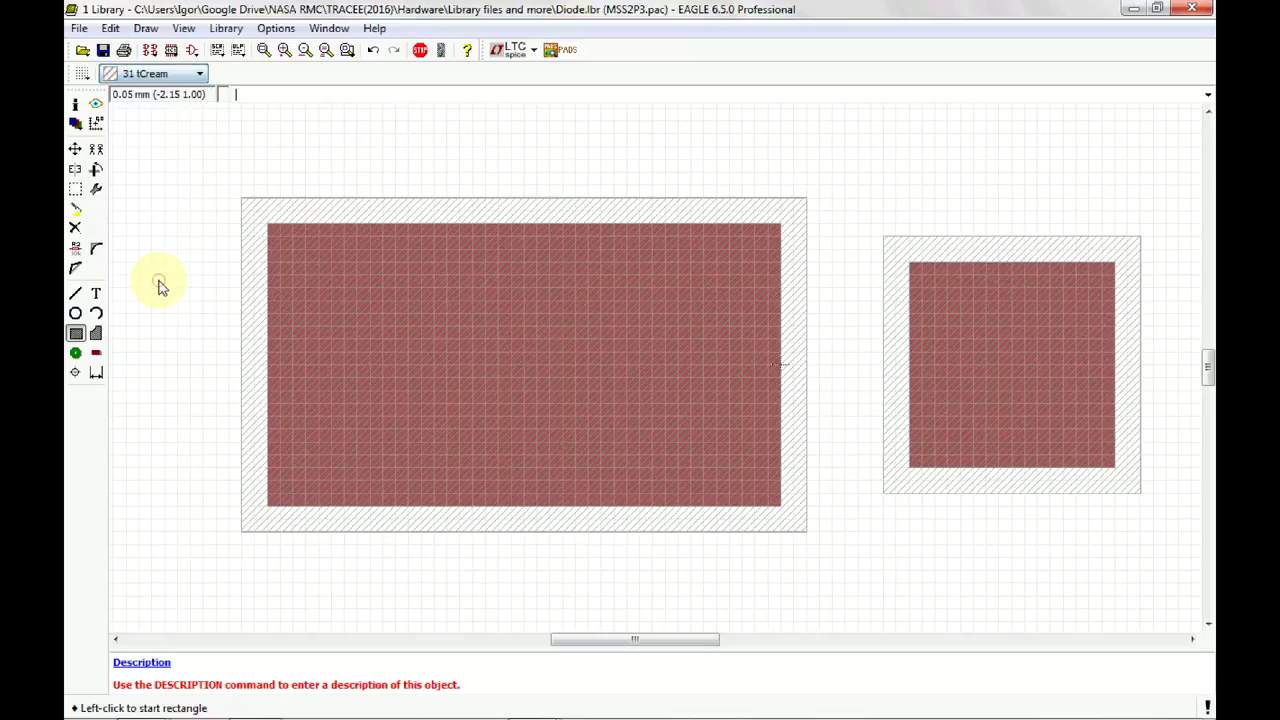
click(240, 197)
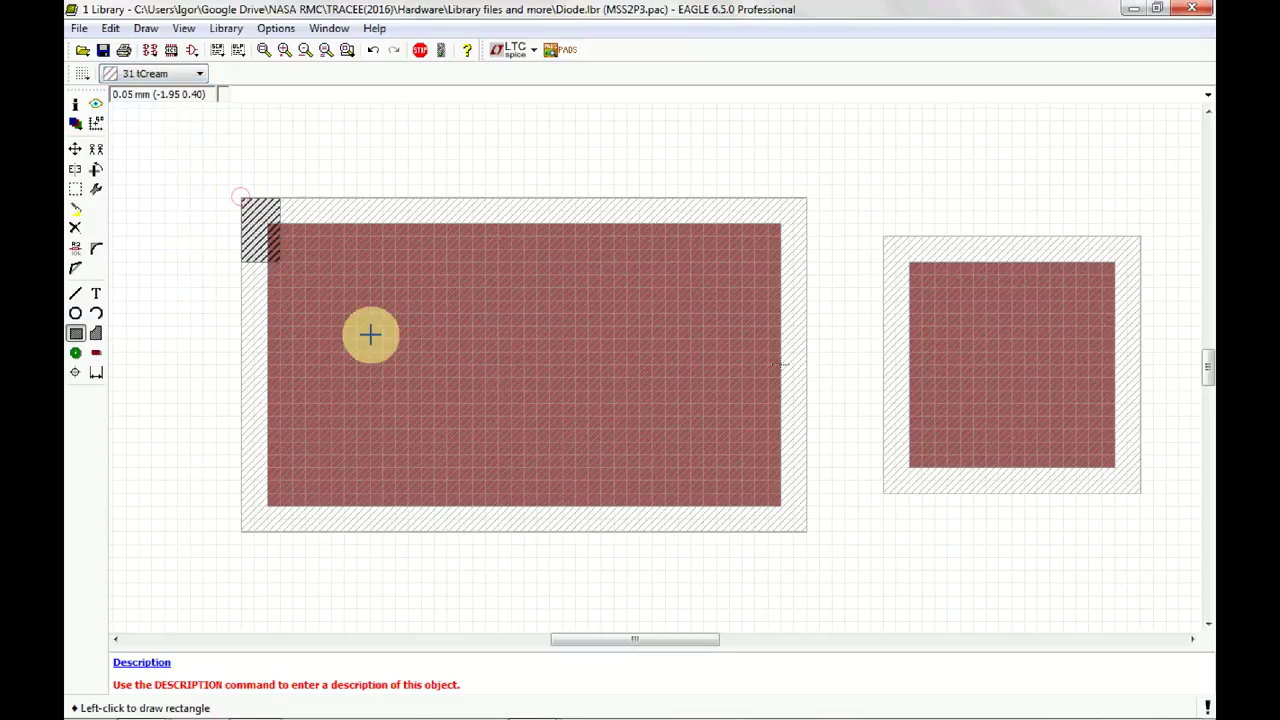
click(806, 530)
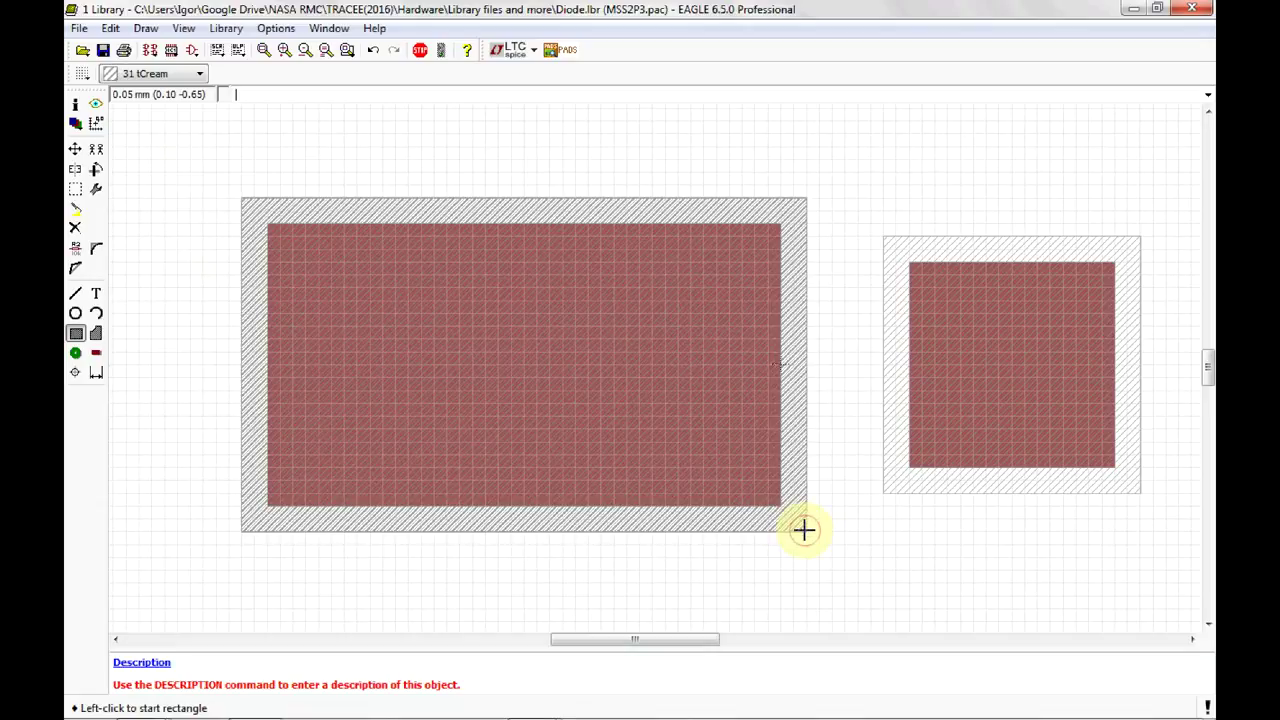
click(883, 237)
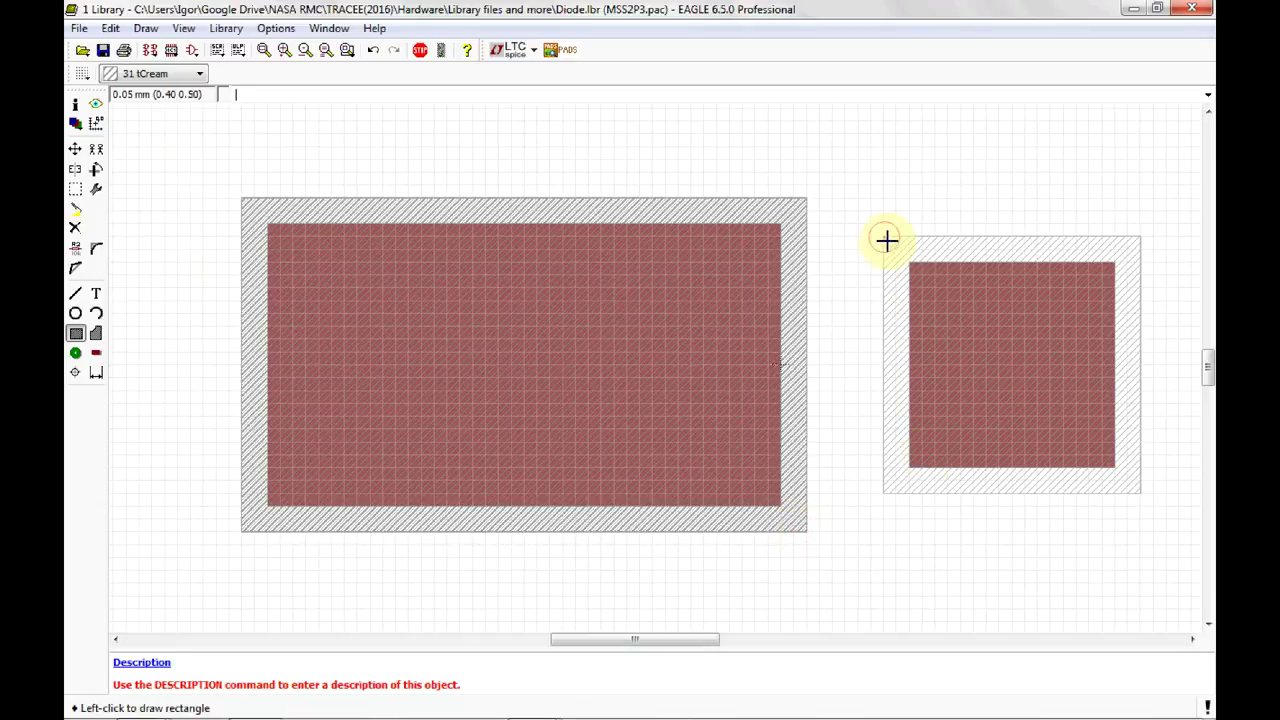
click(1140, 493)
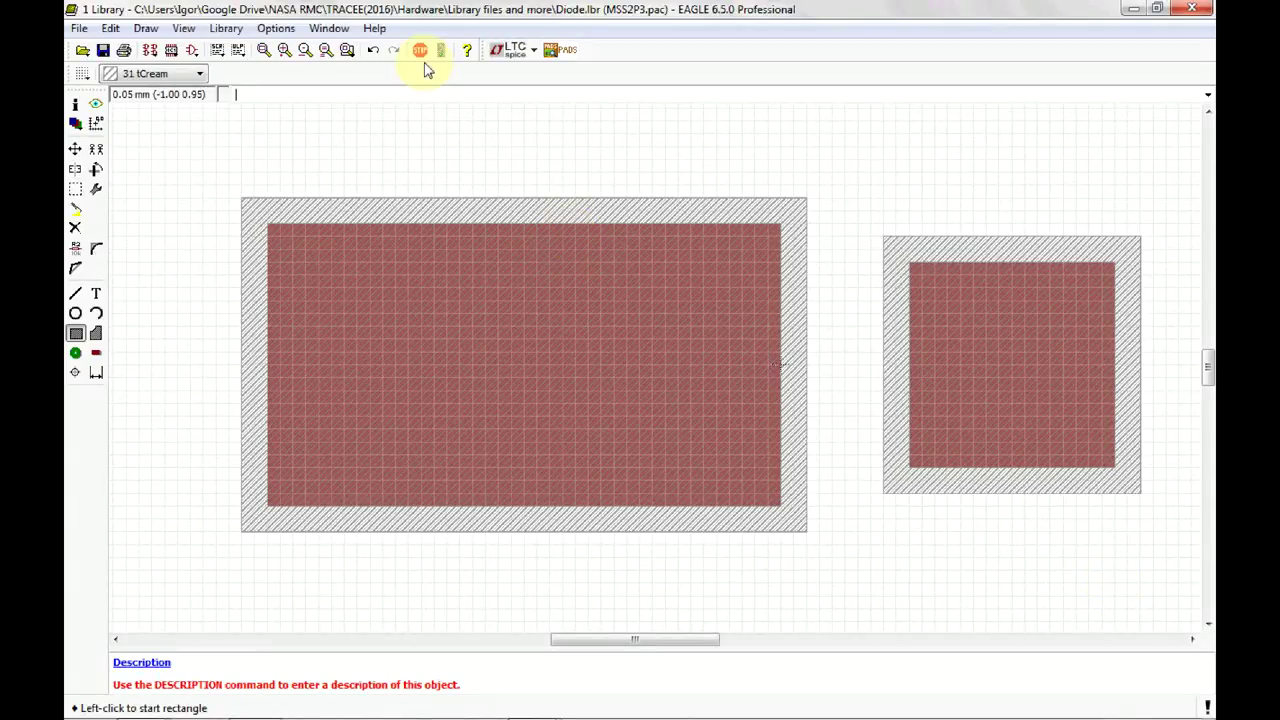
Step: Draw a tGlue rectangle filling the gap between the two pads' stop areas, as tall as the small pad's stop area
click(198, 76)
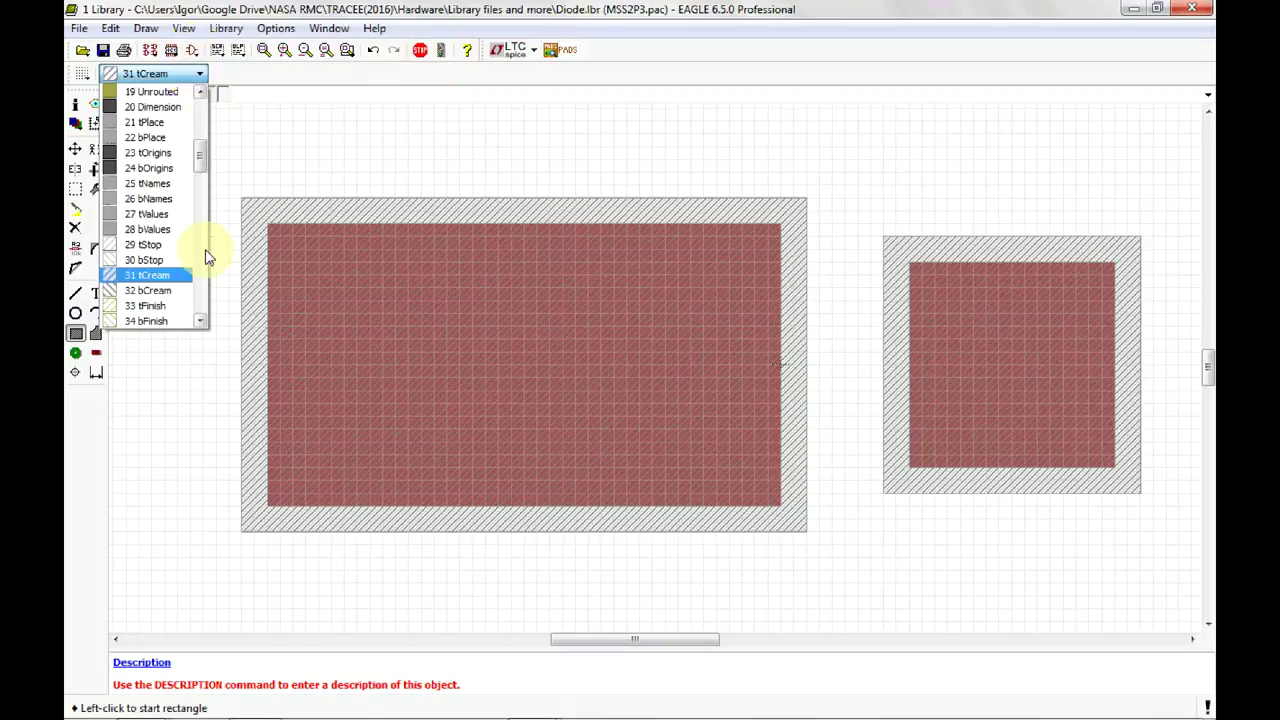
click(201, 322)
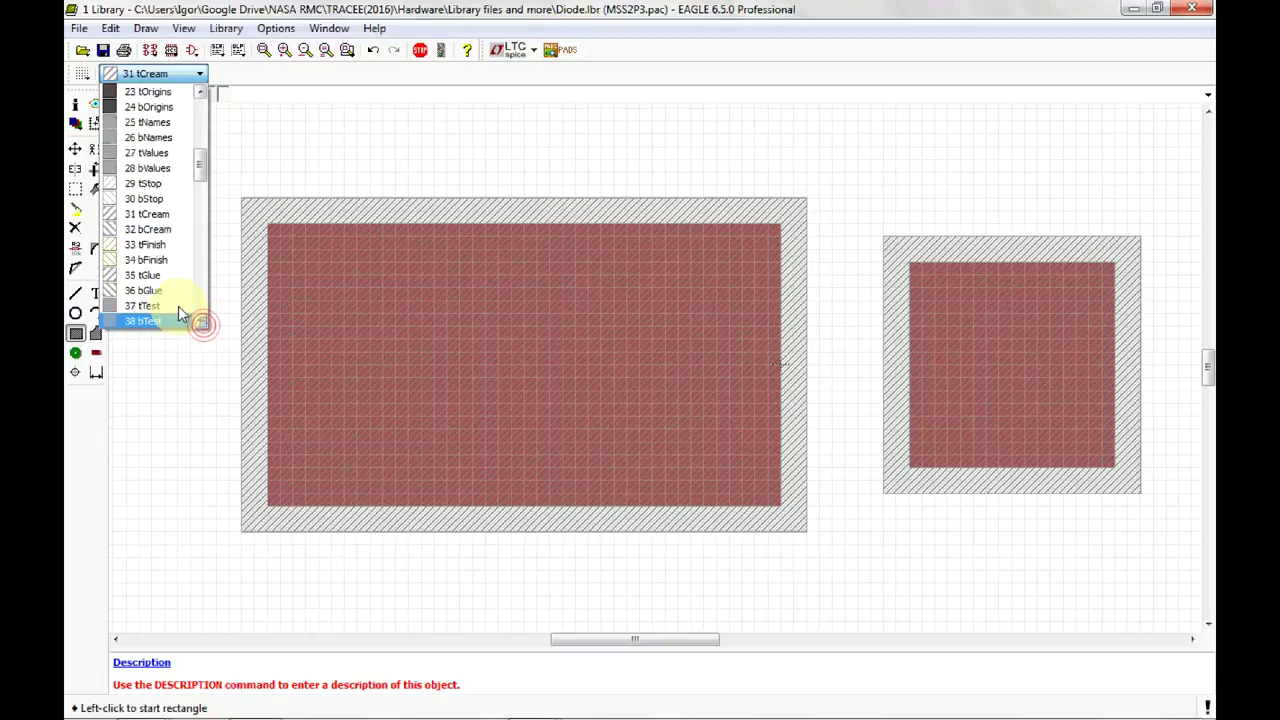
click(160, 288)
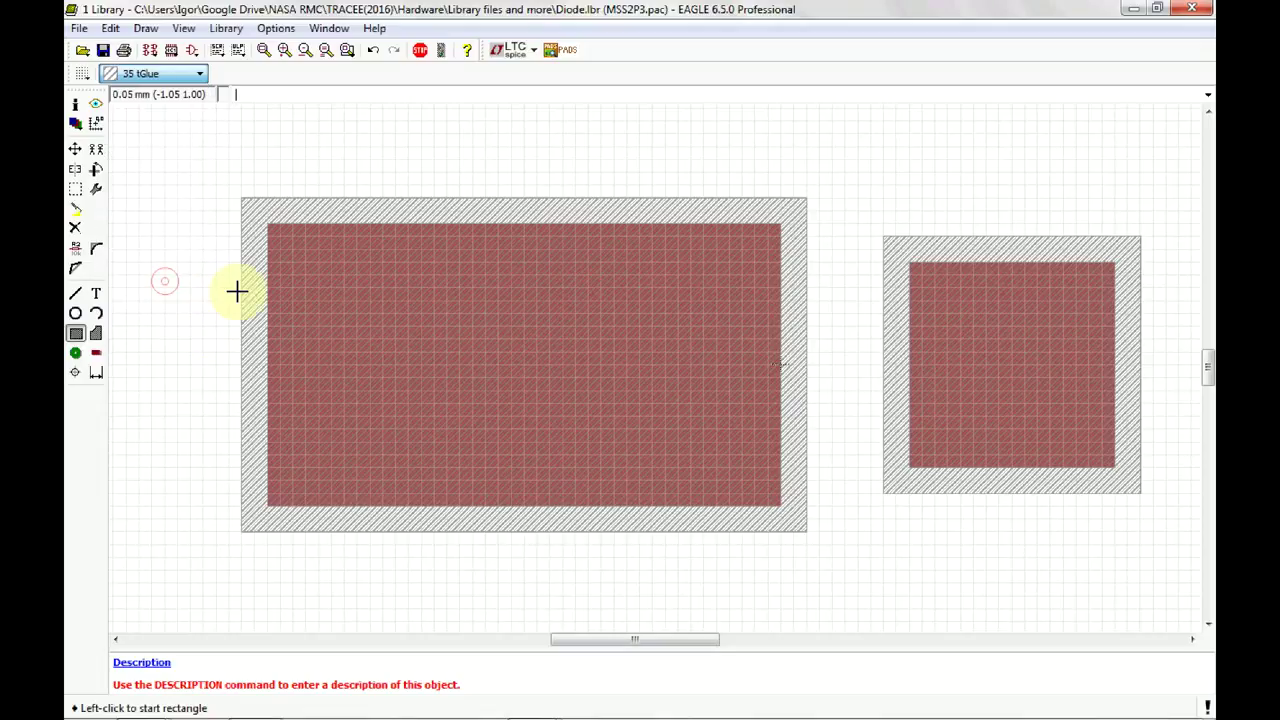
click(806, 237)
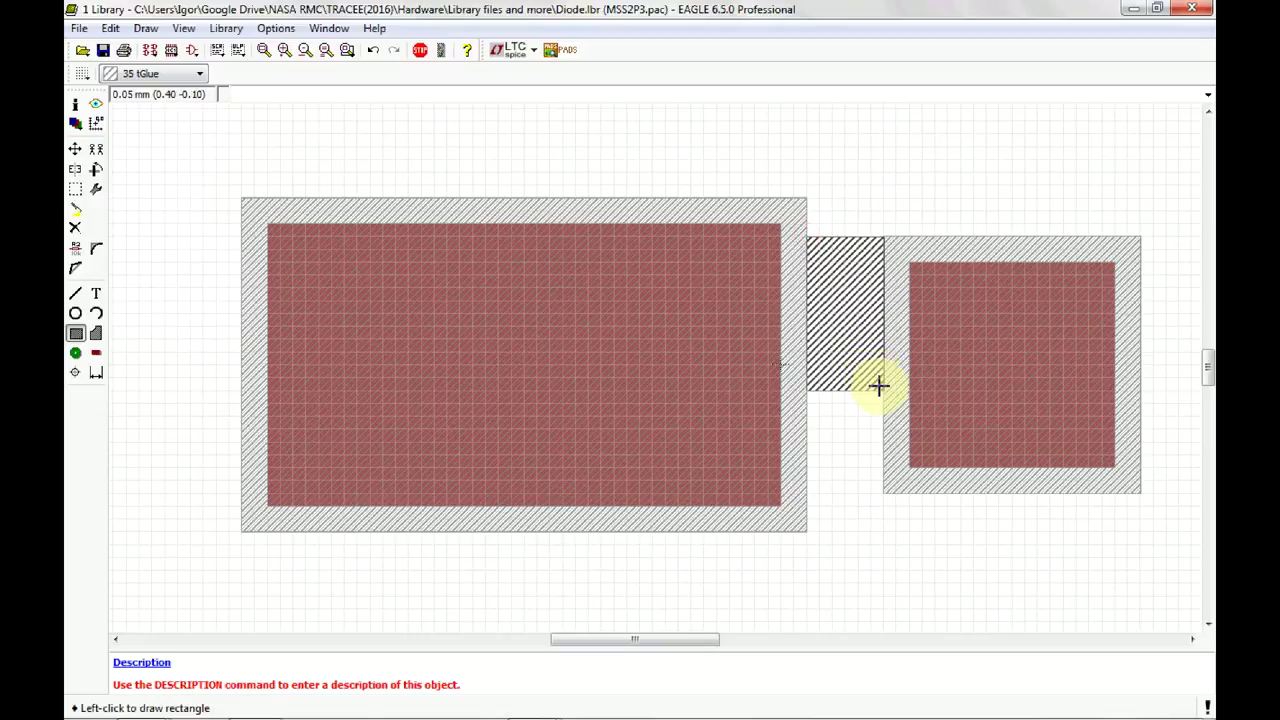
click(880, 492)
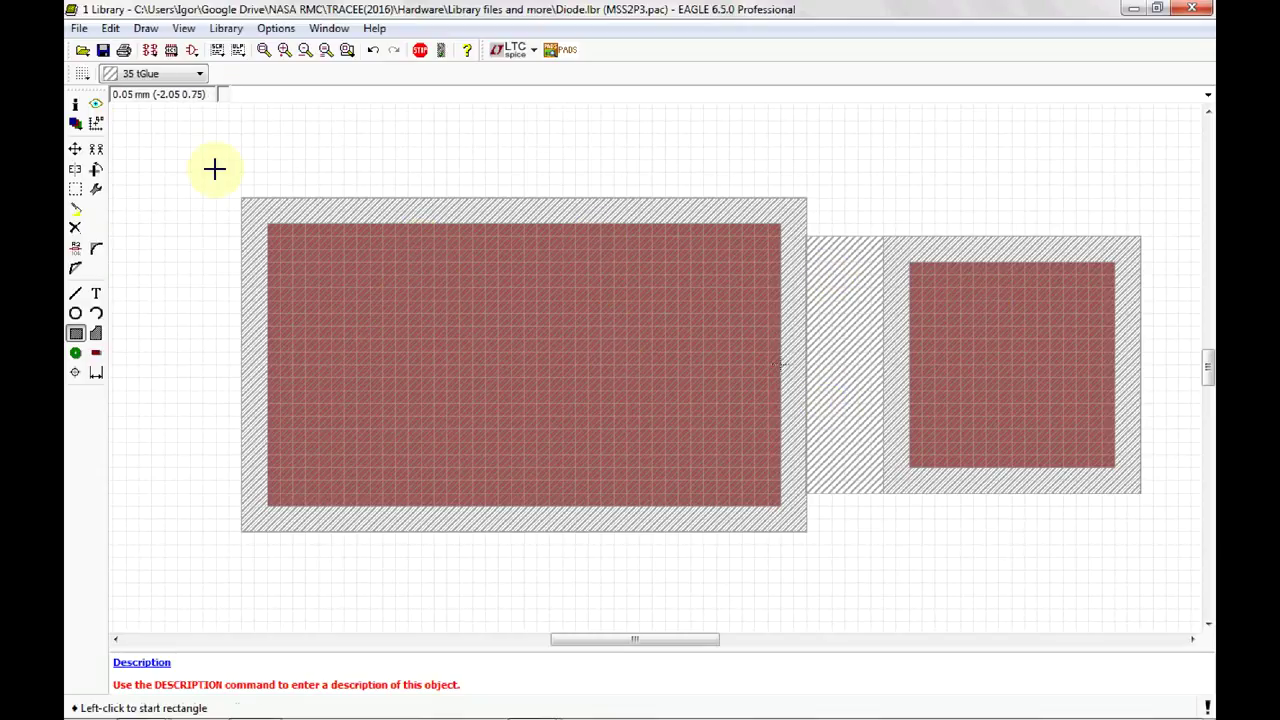
Step: Turn off the display of the tStop, tCream and tGlue layers
click(95, 104)
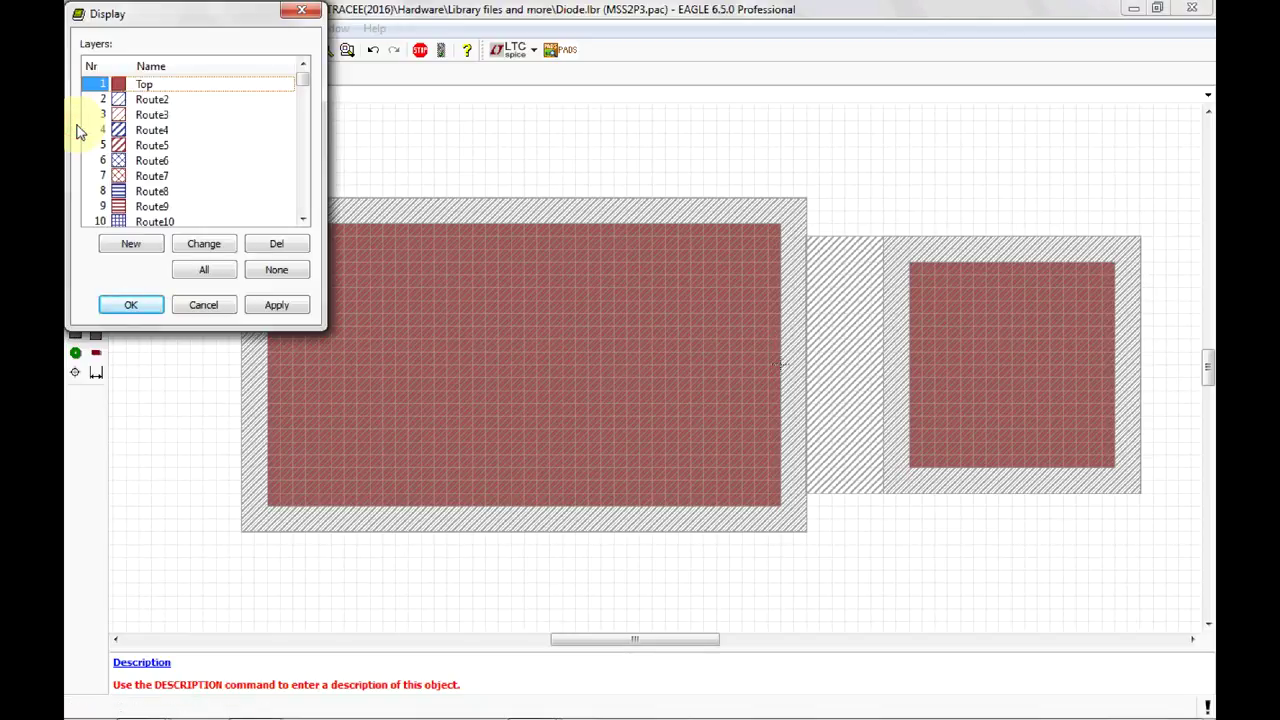
click(303, 219)
click(303, 219)
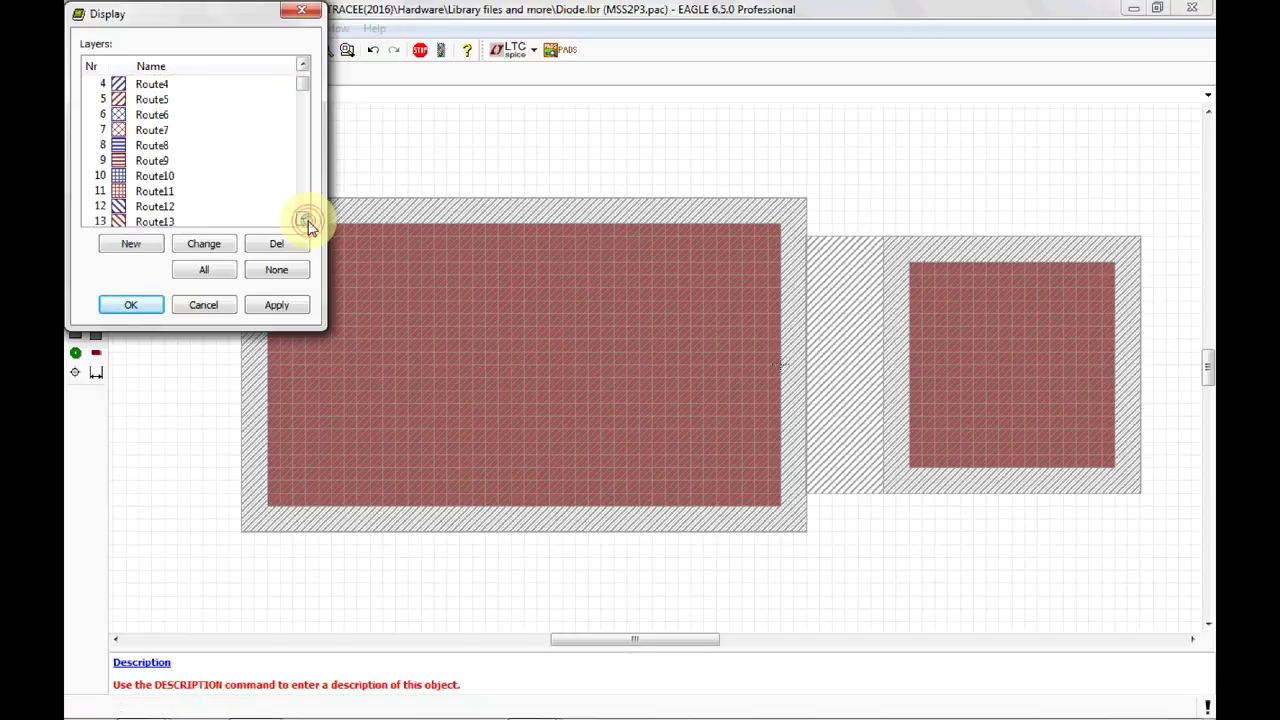
click(303, 219)
click(303, 219)
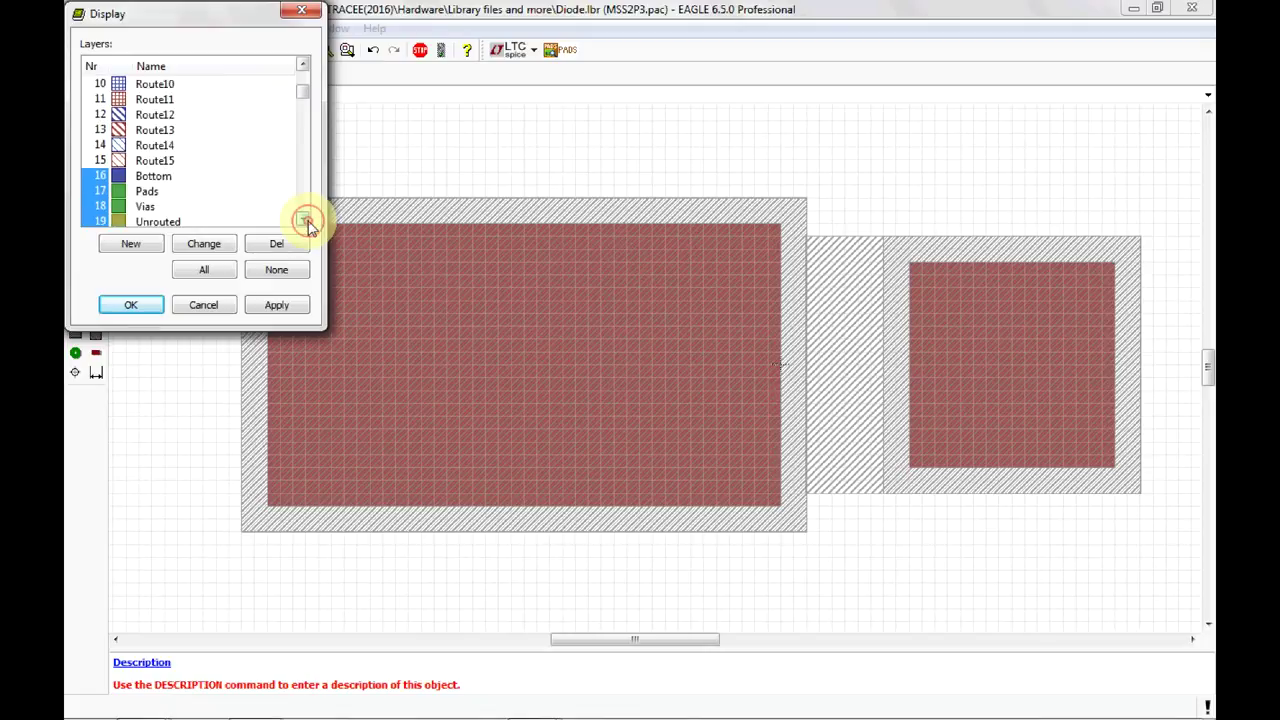
click(303, 219)
click(303, 219)
click(303, 219)
click(303, 219)
click(303, 219)
click(303, 219)
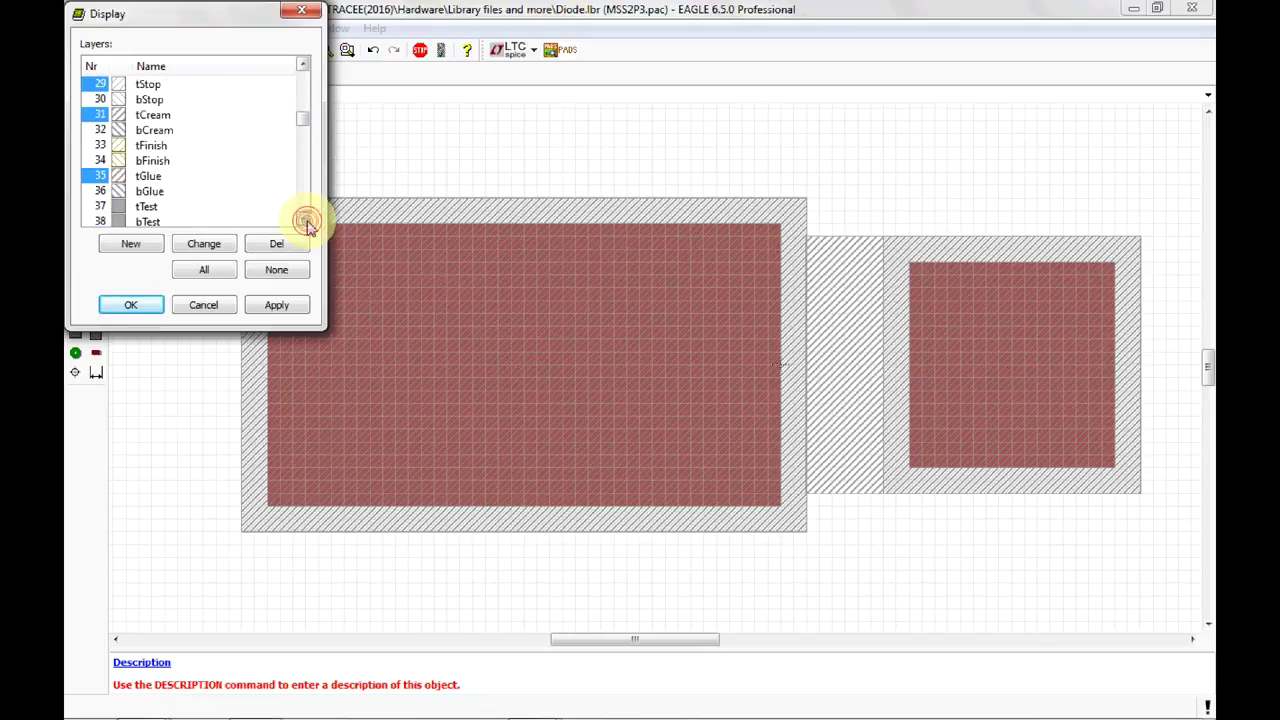
click(104, 85)
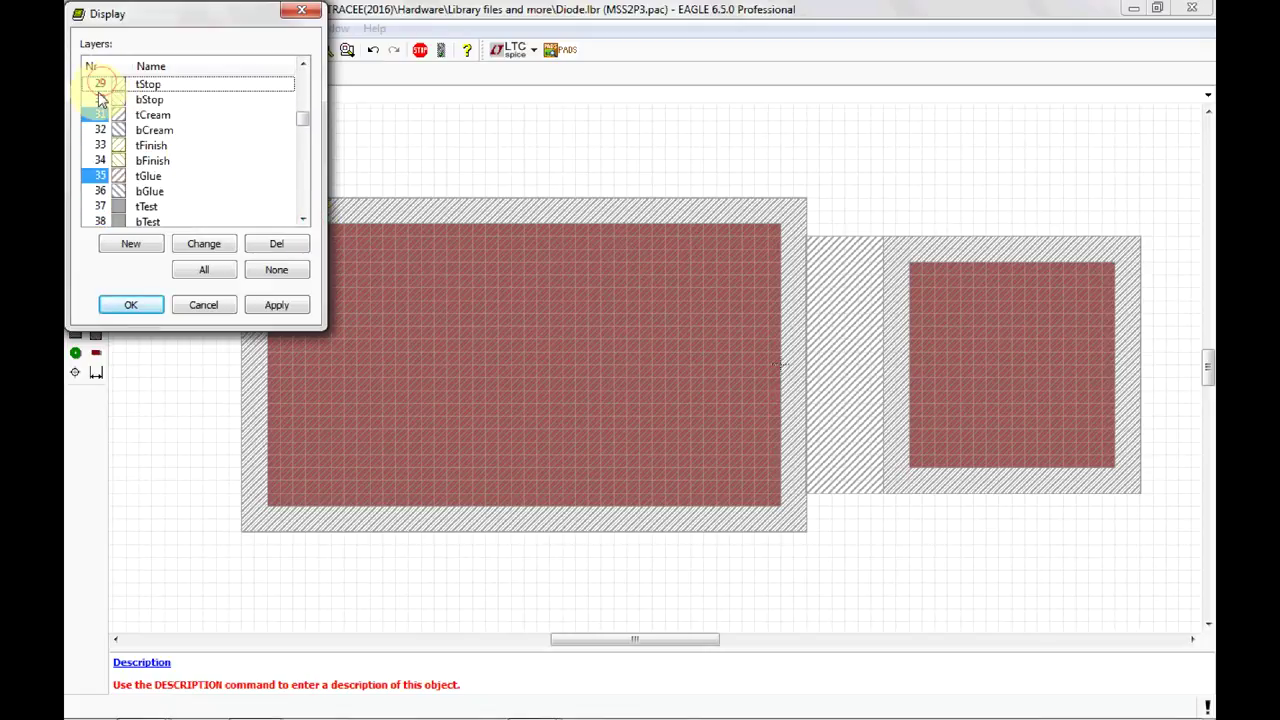
click(101, 115)
click(101, 176)
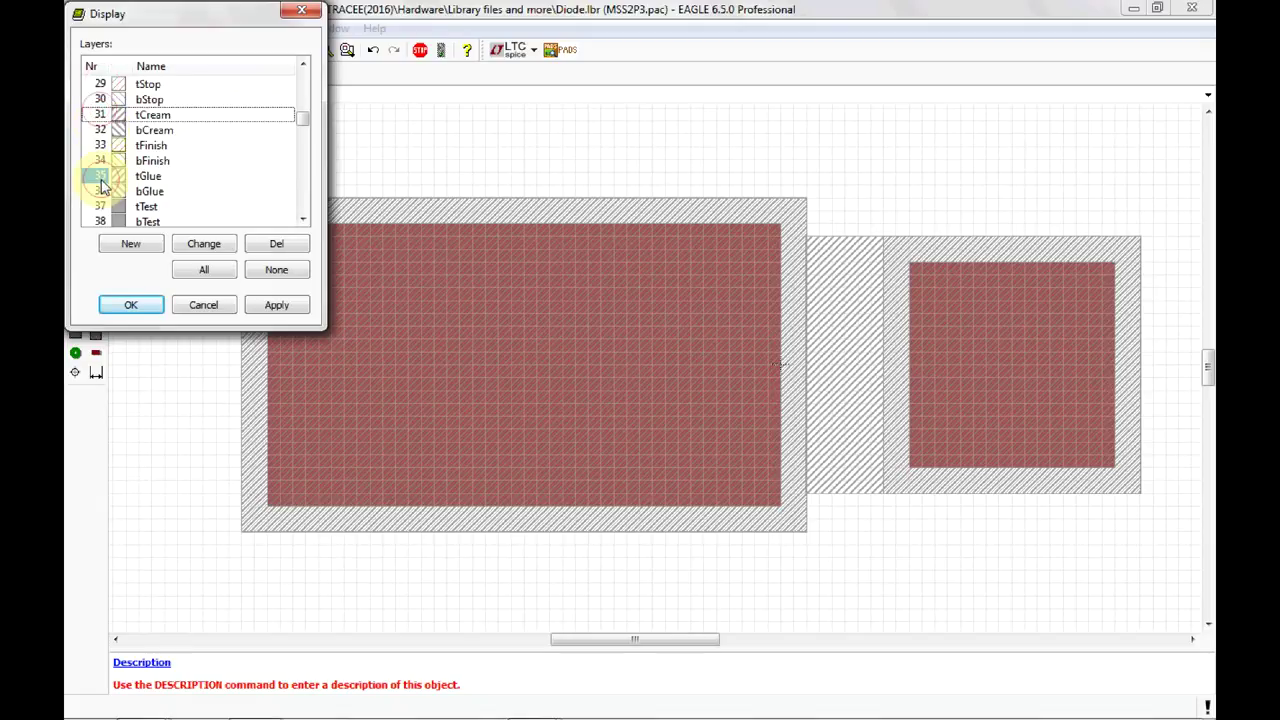
click(277, 305)
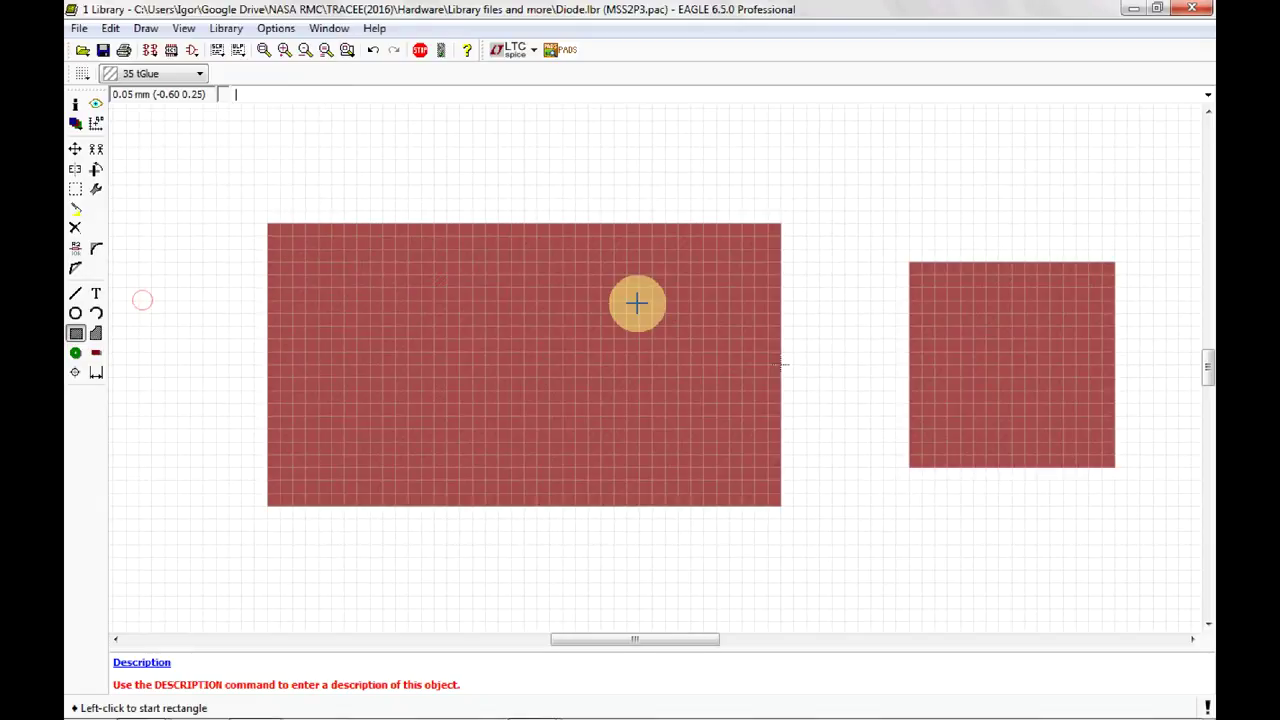
Step: Disable the Stop and Cream options in the large pad's properties
scroll(709, 340, down, 2)
middle_drag(762, 344, 580, 294)
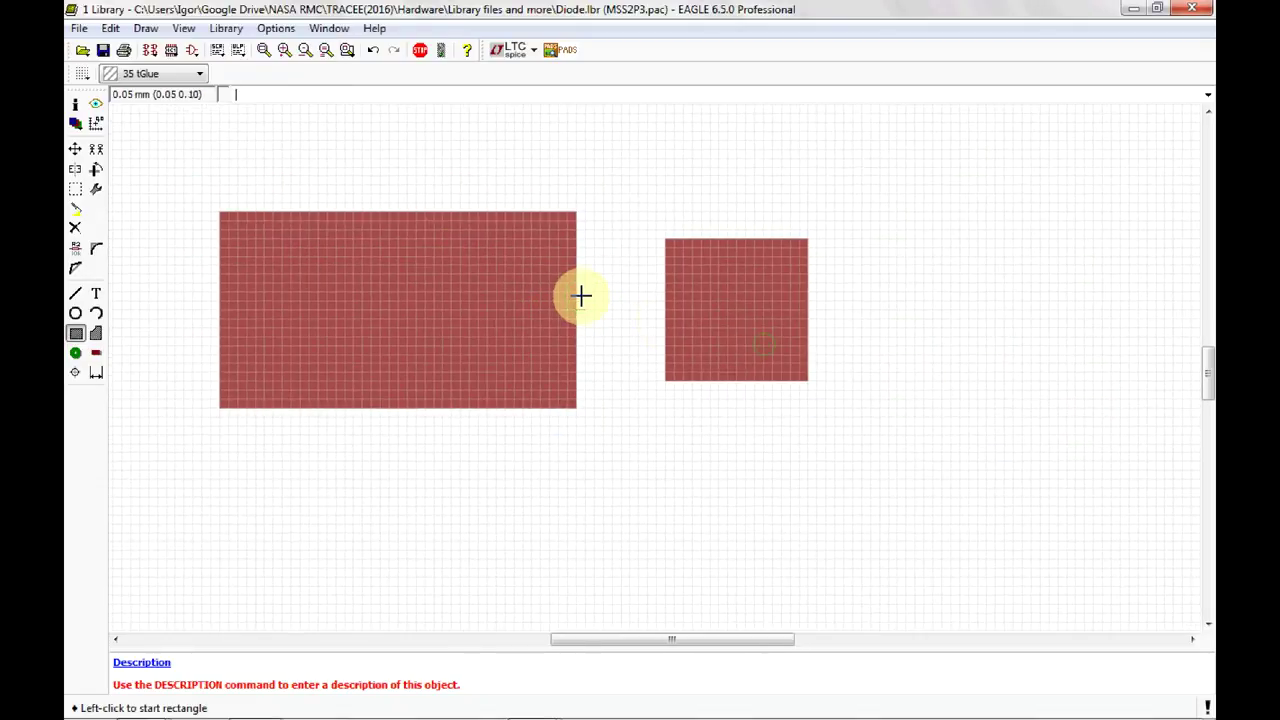
click(75, 104)
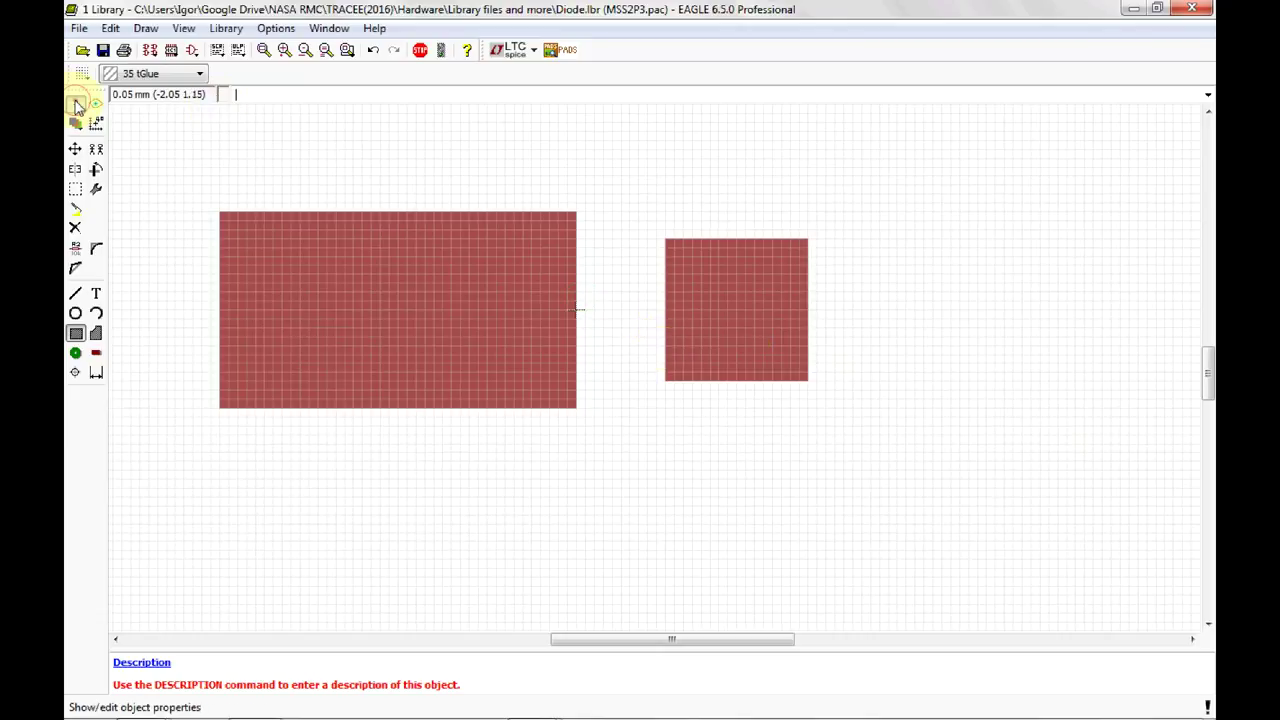
click(408, 306)
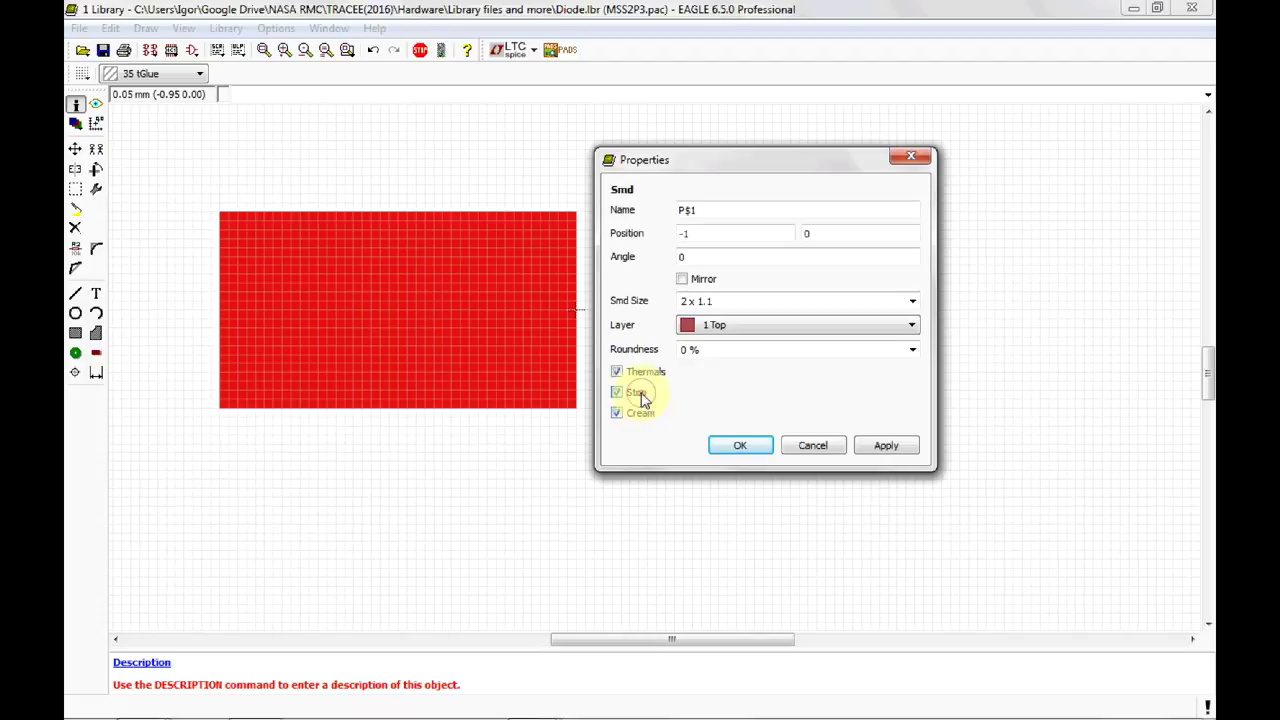
click(637, 393)
click(641, 415)
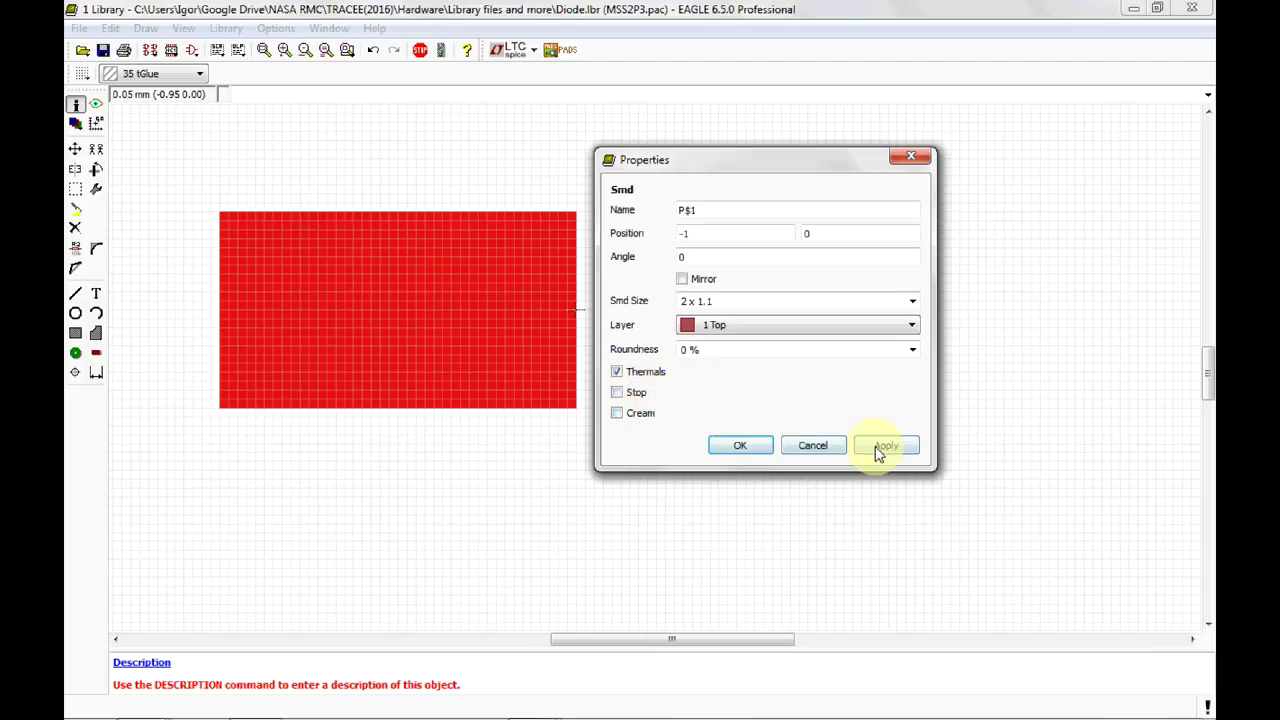
click(740, 445)
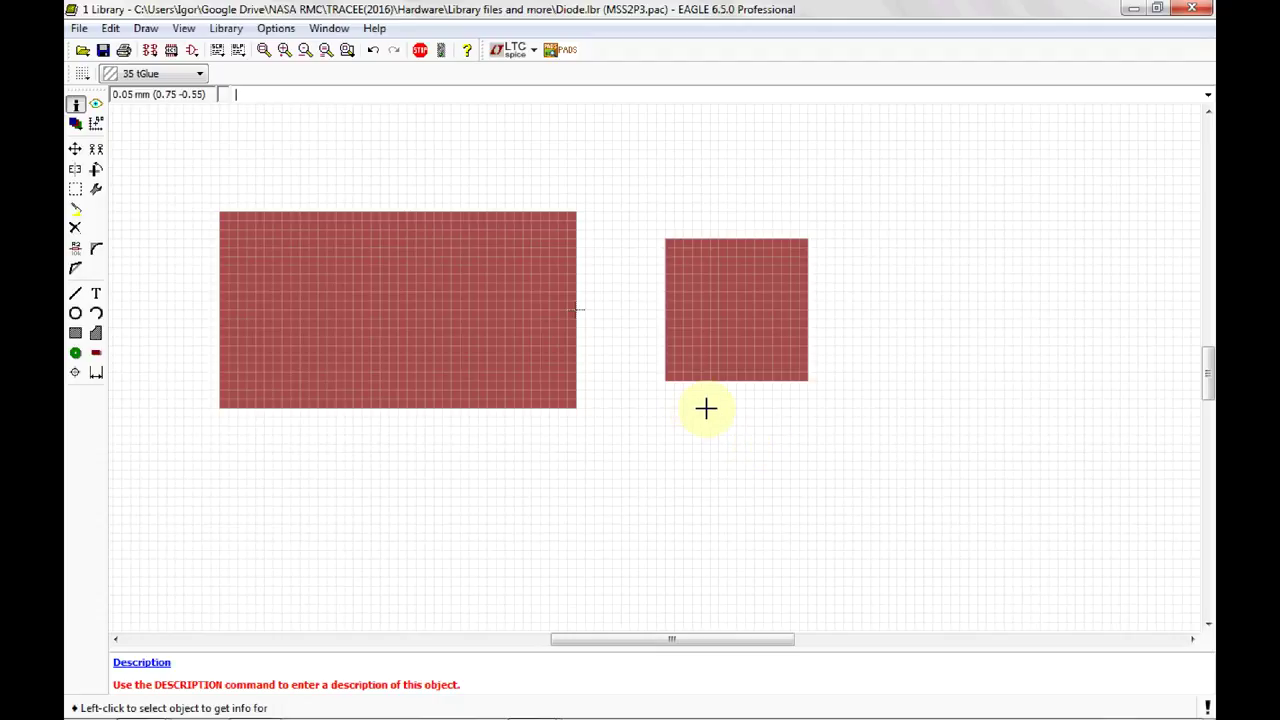
mouse_move(360, 366)
mouse_down()
mouse_move(547, 329)
mouse_move(475, 253)
mouse_move(514, 306)
mouse_up()
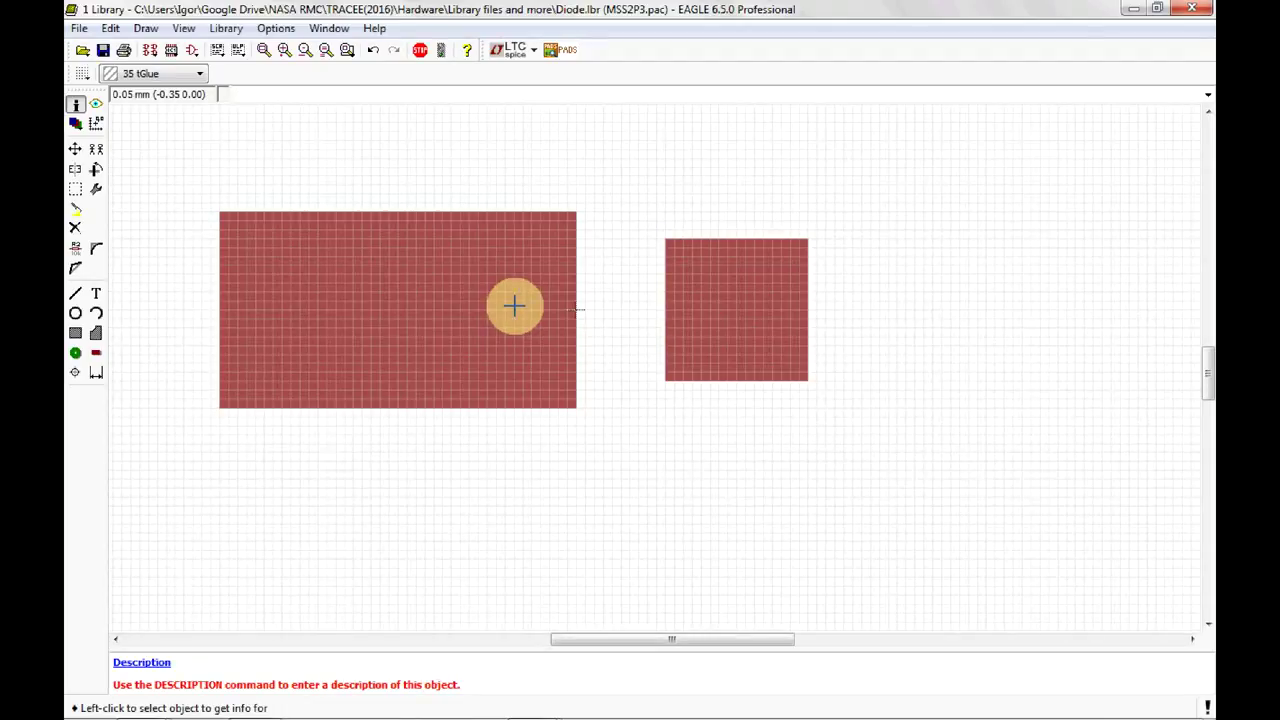
Step: Disable the Stop and Cream options in the small square pad's properties
click(754, 306)
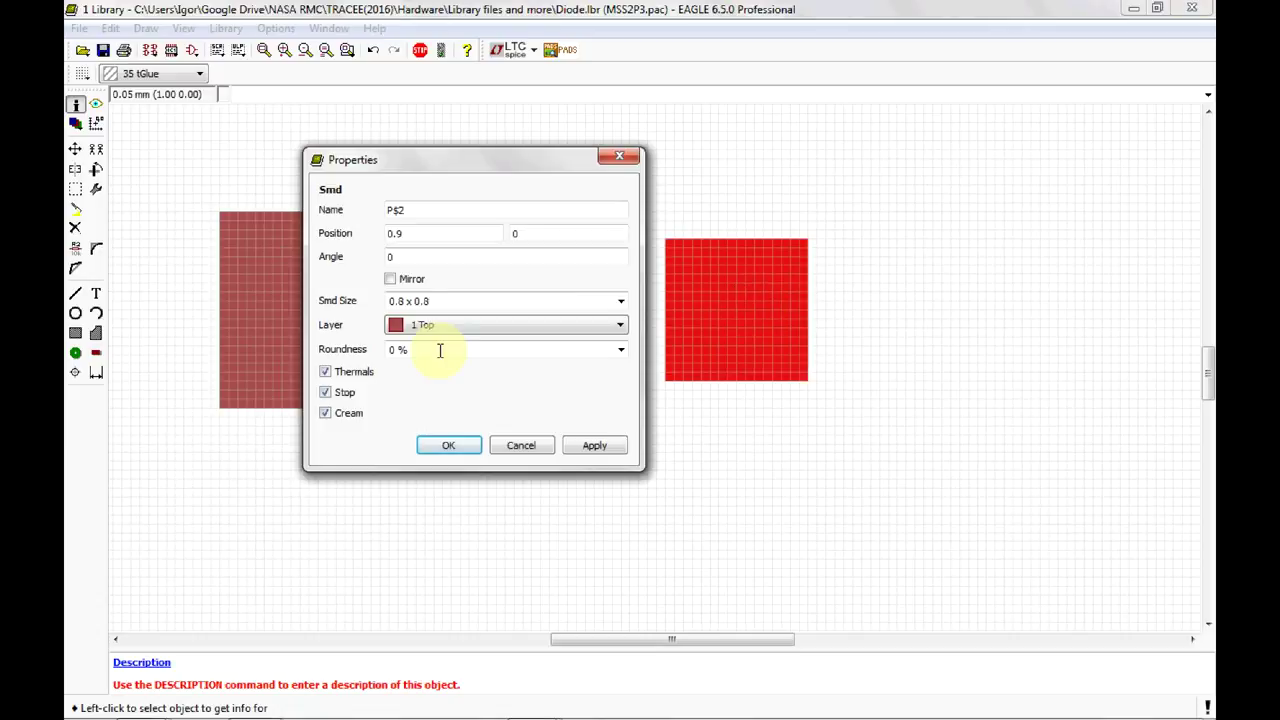
click(346, 398)
click(347, 413)
click(440, 447)
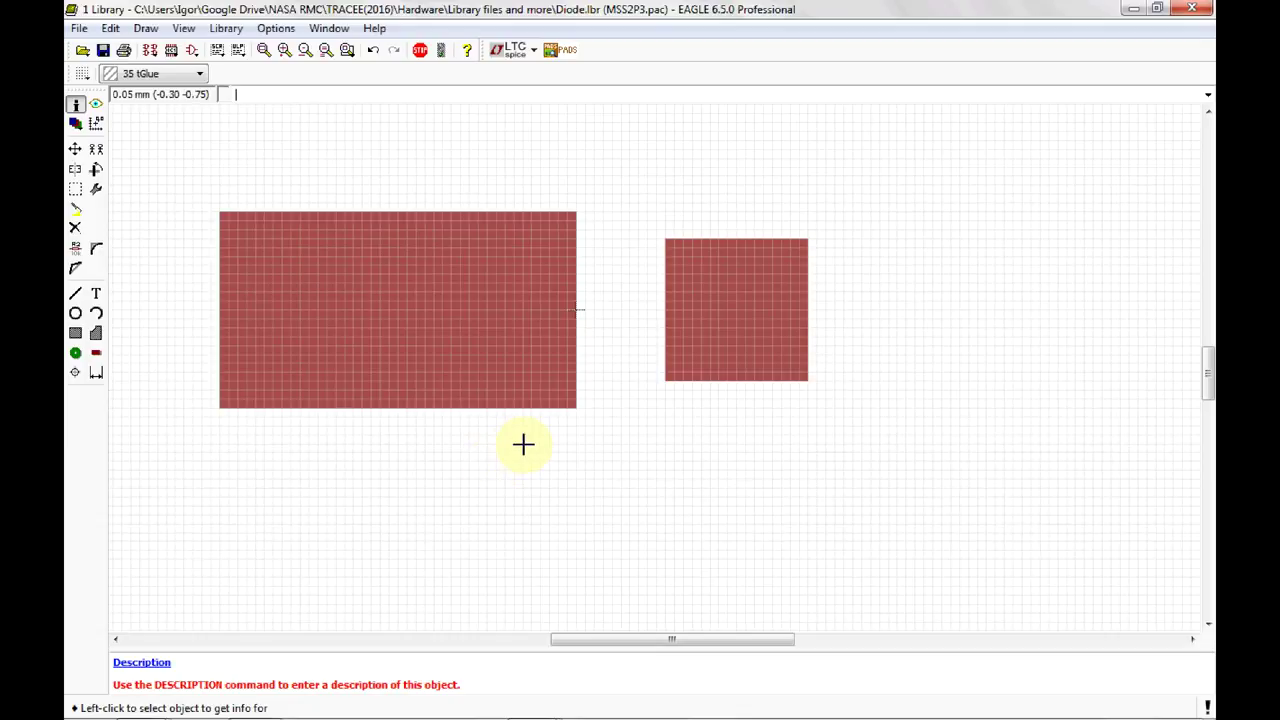
Step: Clear the current layer selection in the display settings and show the tStop areas around the pads
scroll(523, 444, down, 2)
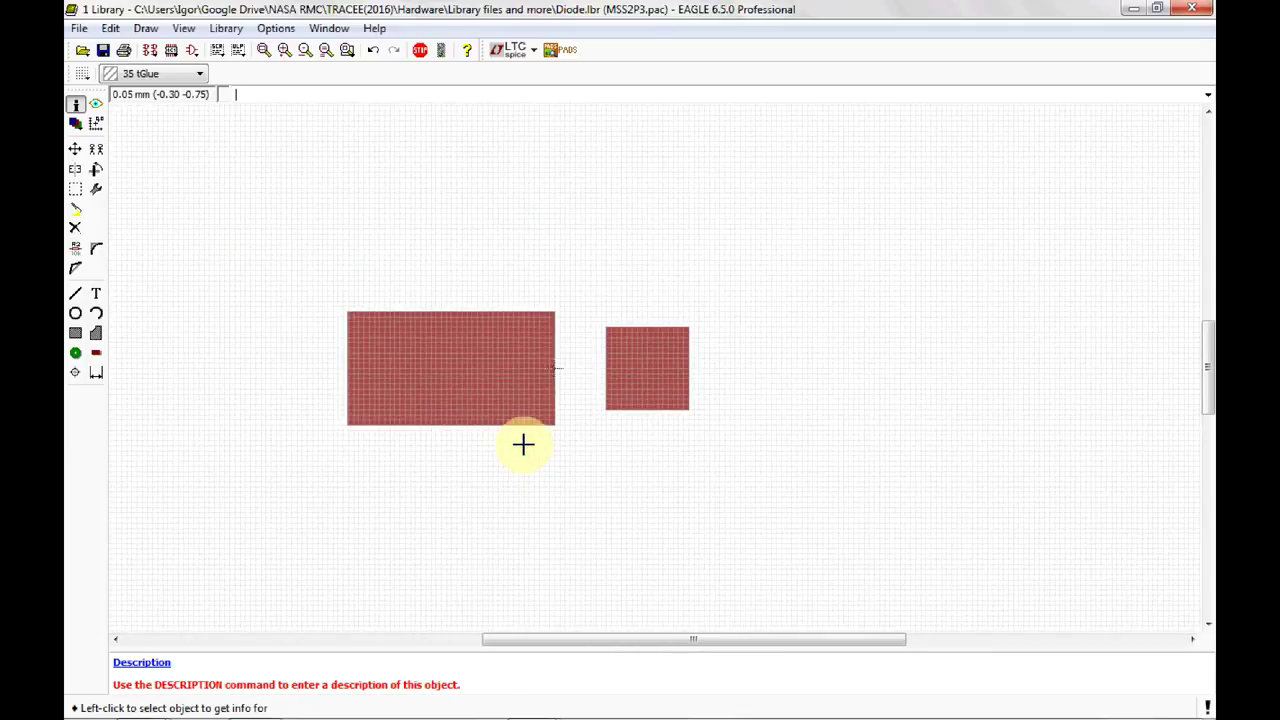
click(150, 75)
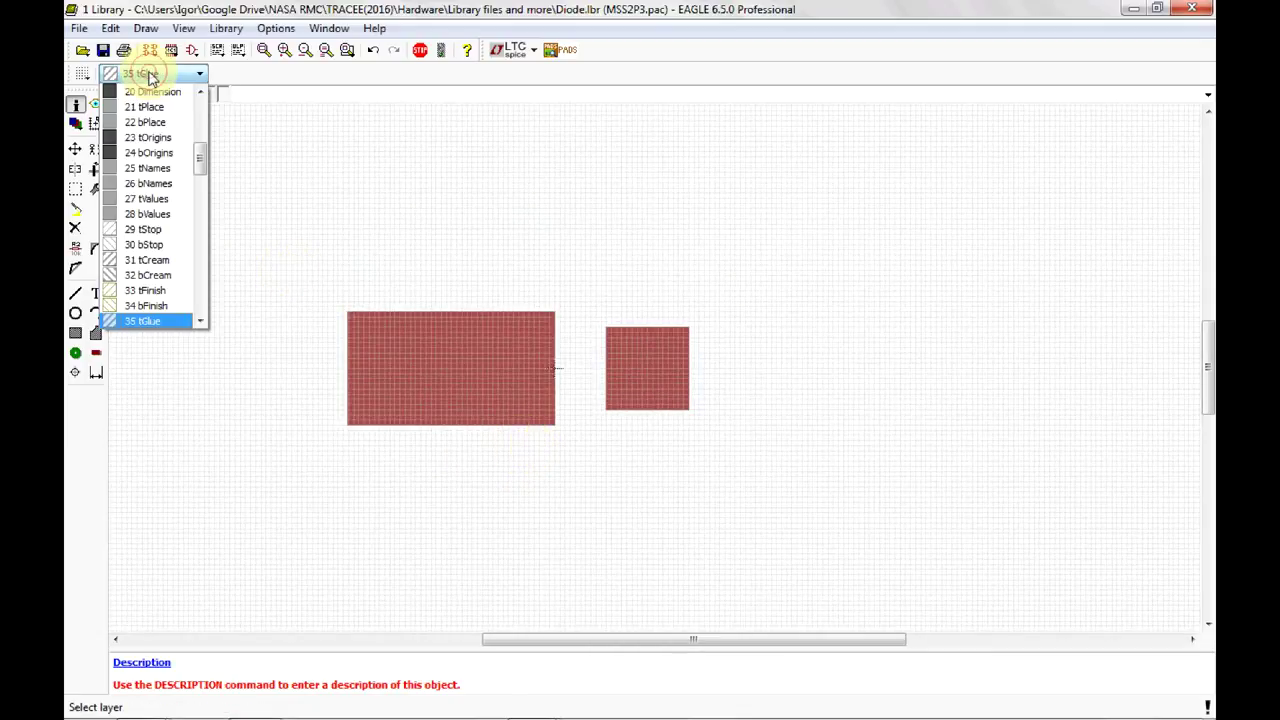
click(150, 75)
click(75, 123)
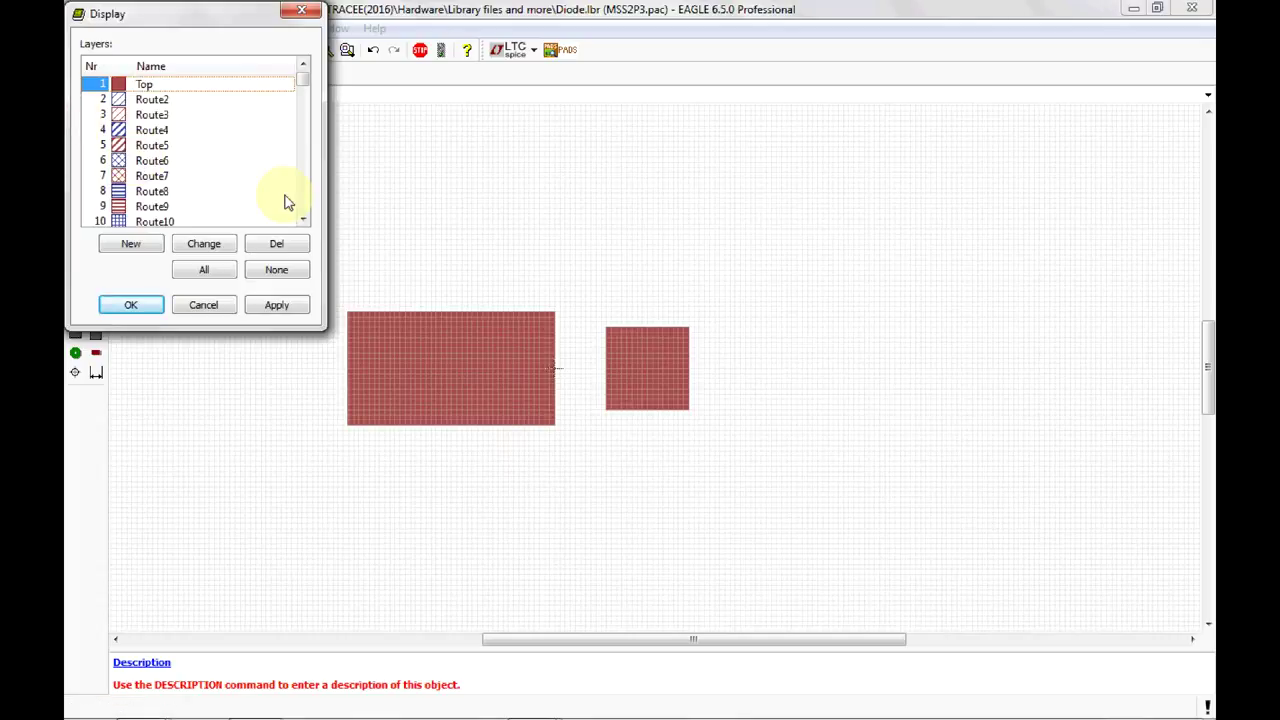
click(303, 220)
click(303, 220)
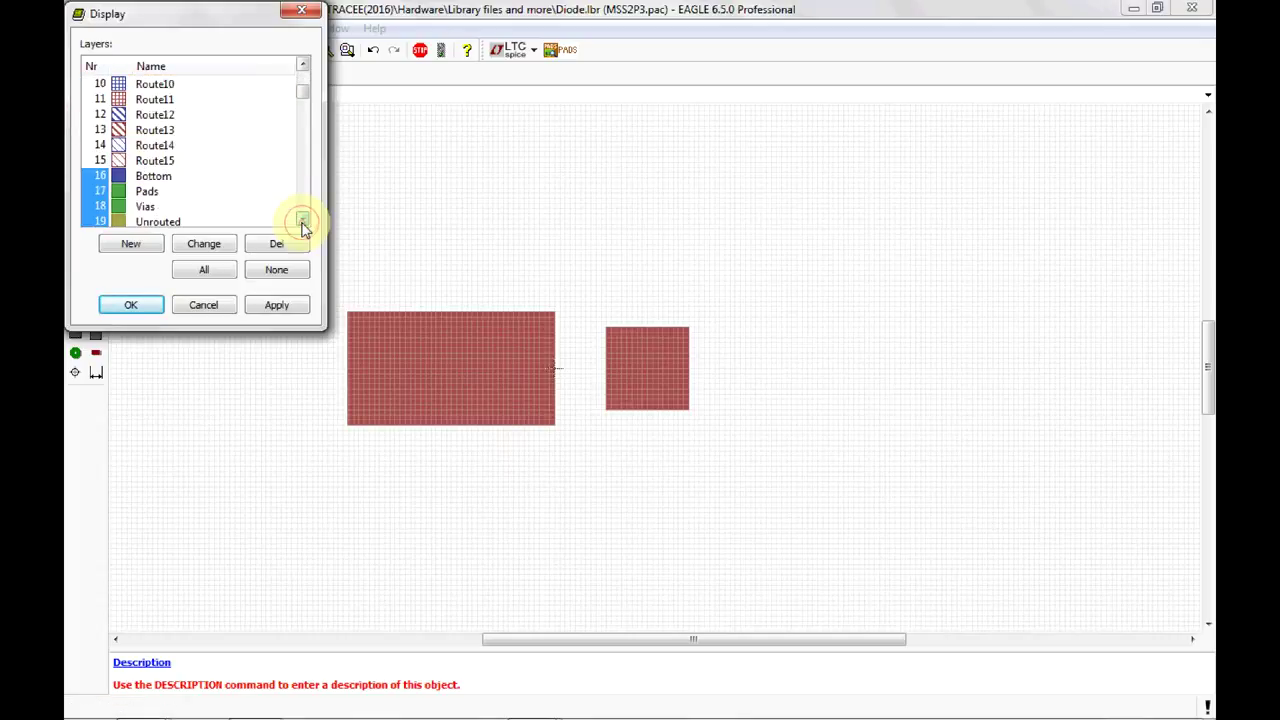
click(303, 220)
click(303, 220)
click(303, 221)
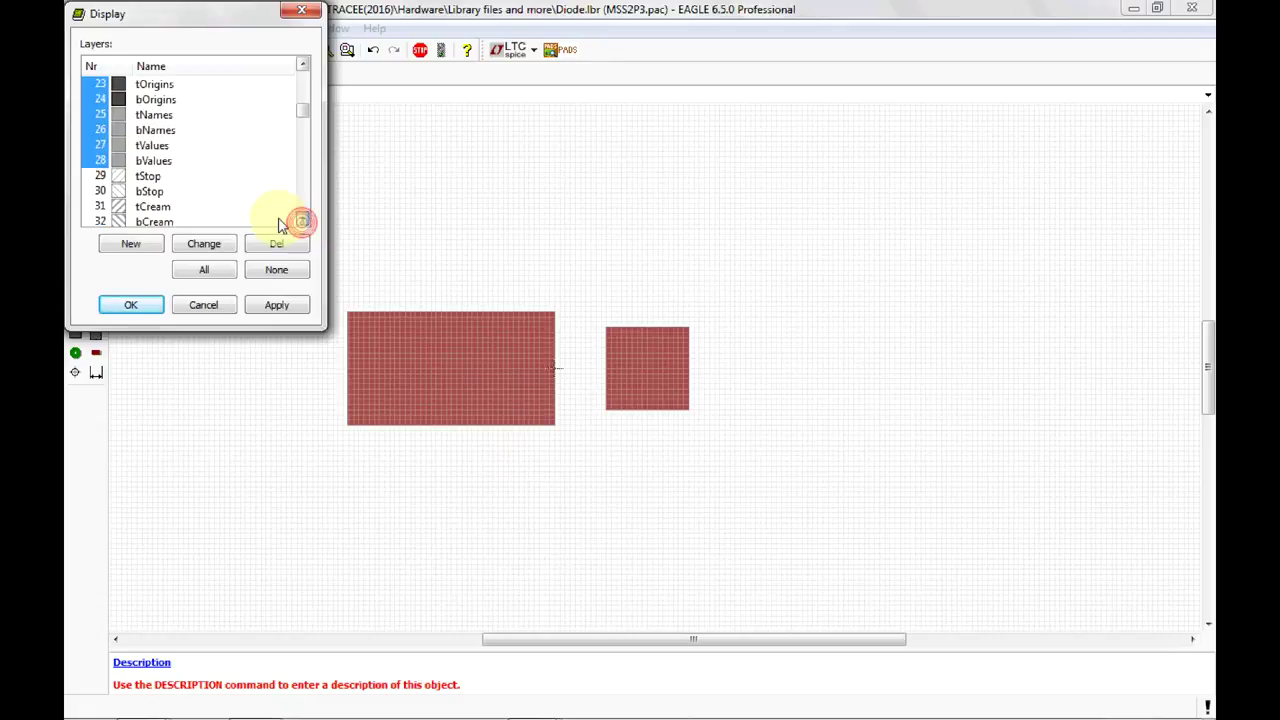
click(276, 269)
click(292, 305)
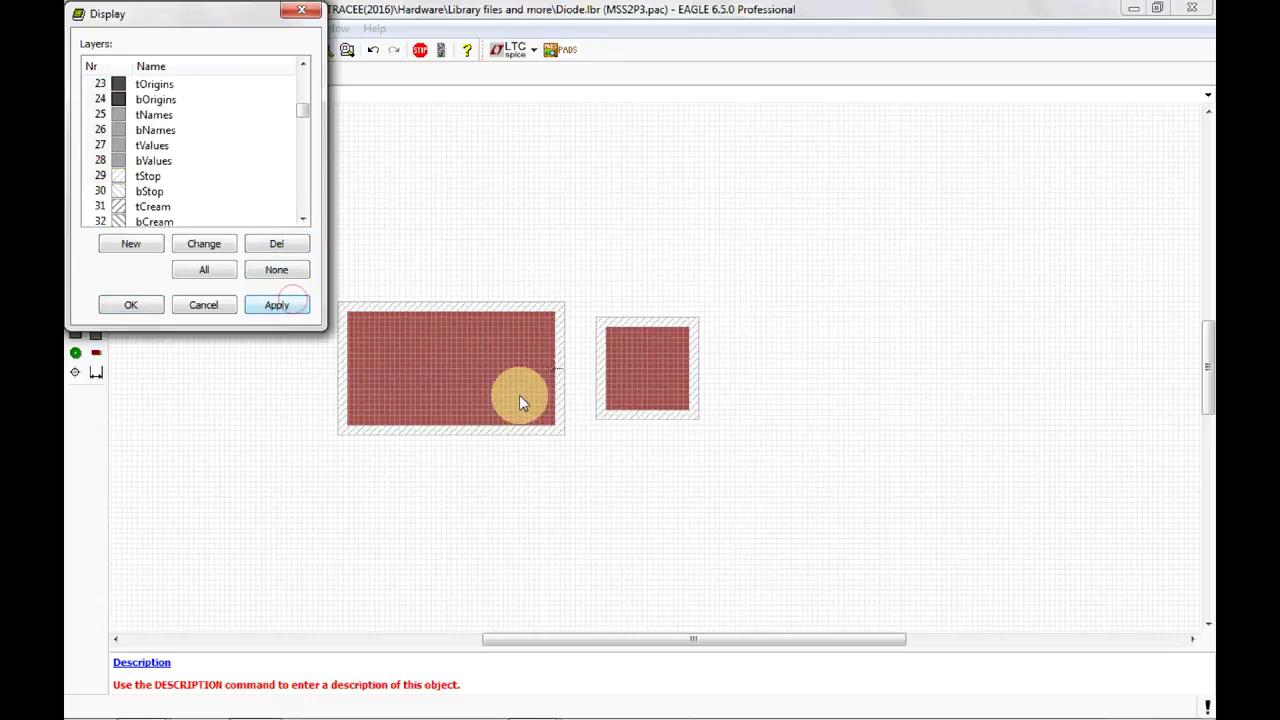
click(140, 305)
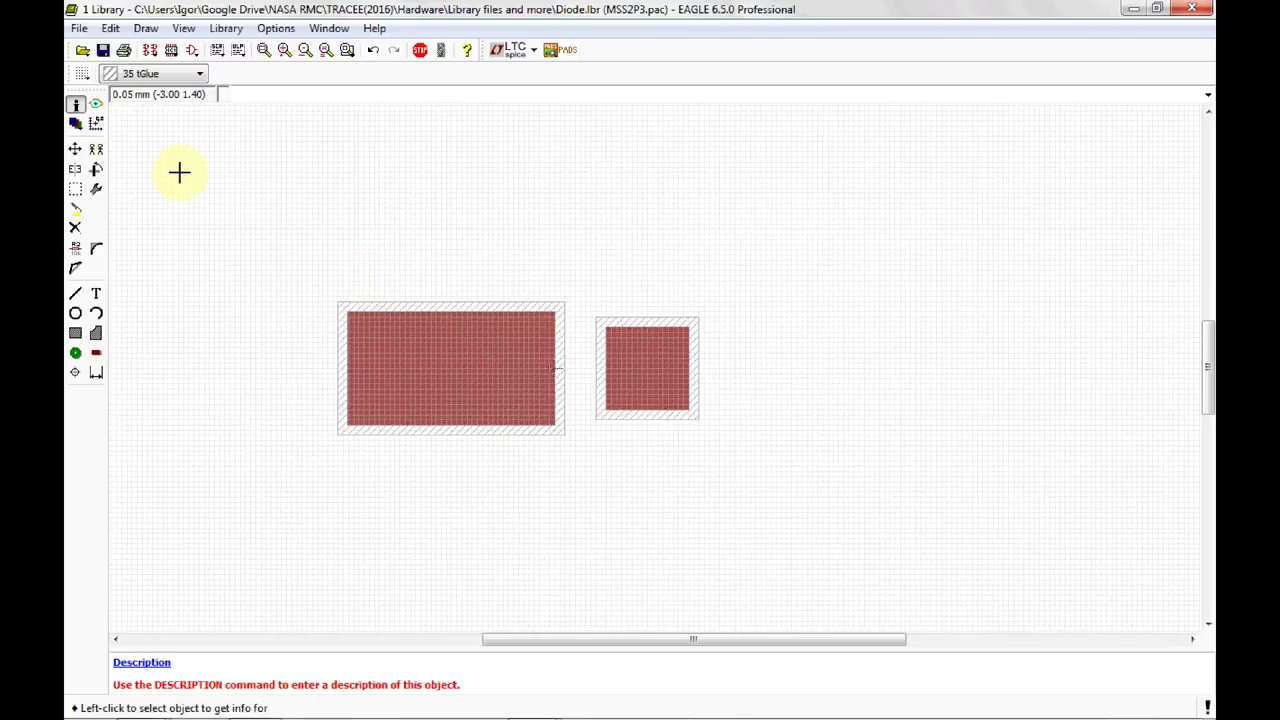
Step: Set the grid size to 0.1 mm
click(82, 73)
click(179, 104)
drag(136, 98, 177, 114)
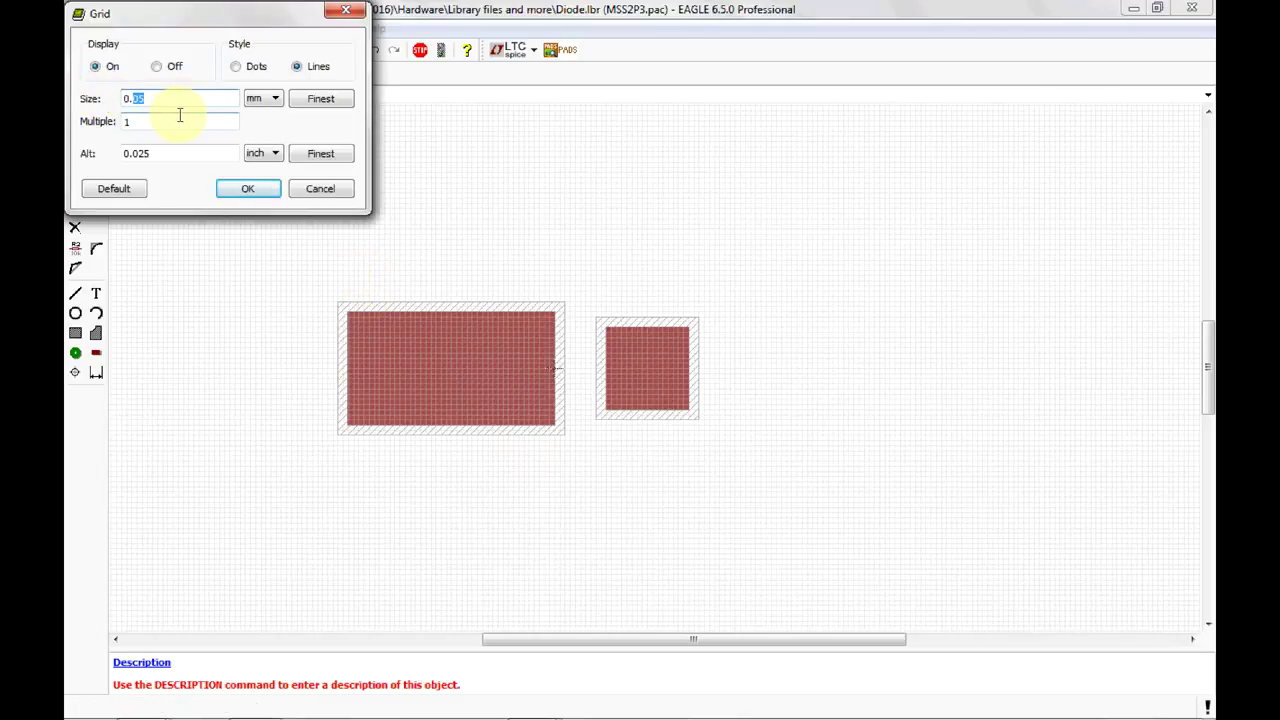
text(1)
click(265, 189)
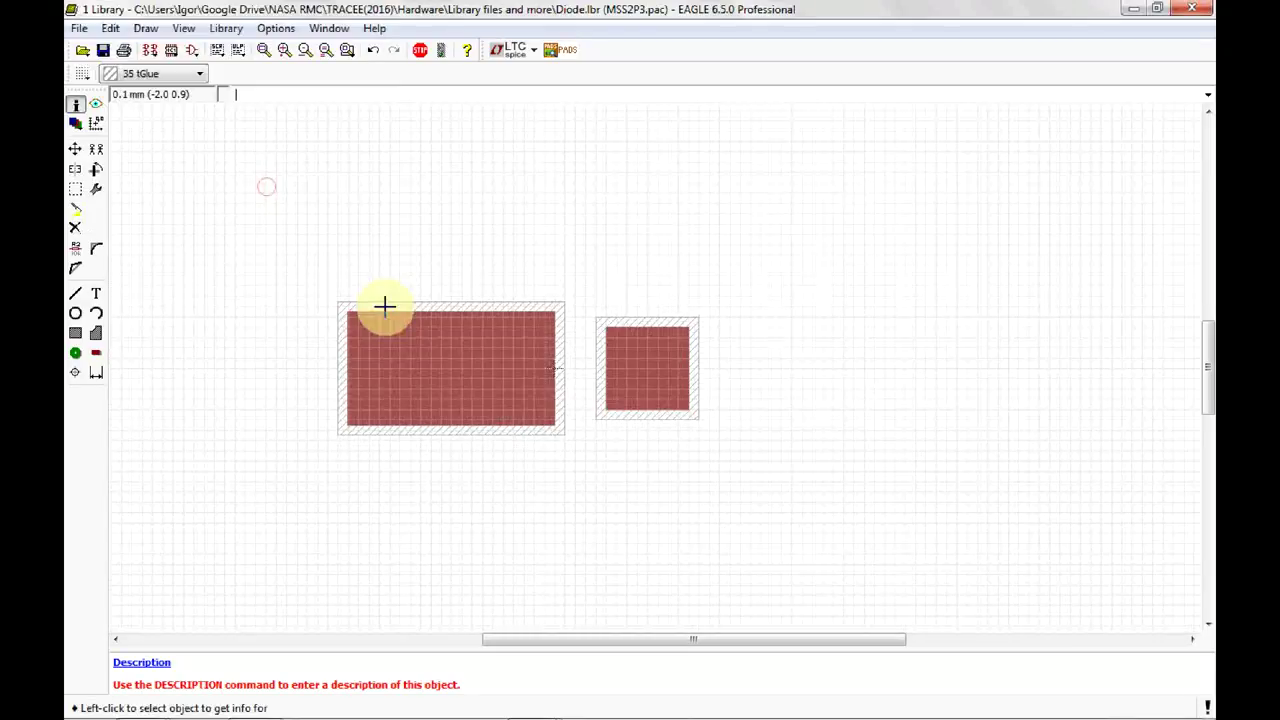
Step: Change the SMD size of the large pad P$1 to 4 x 3
scroll(490, 371, up, 4)
scroll(504, 360, down, 3)
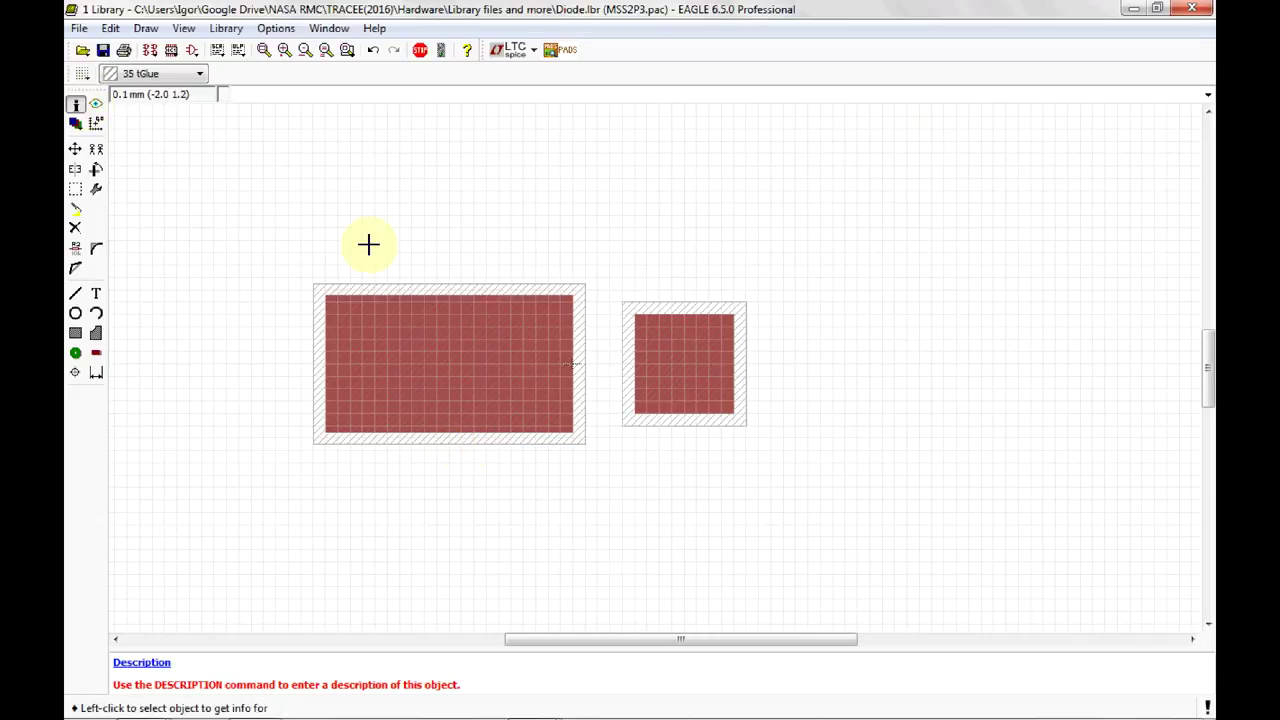
click(429, 347)
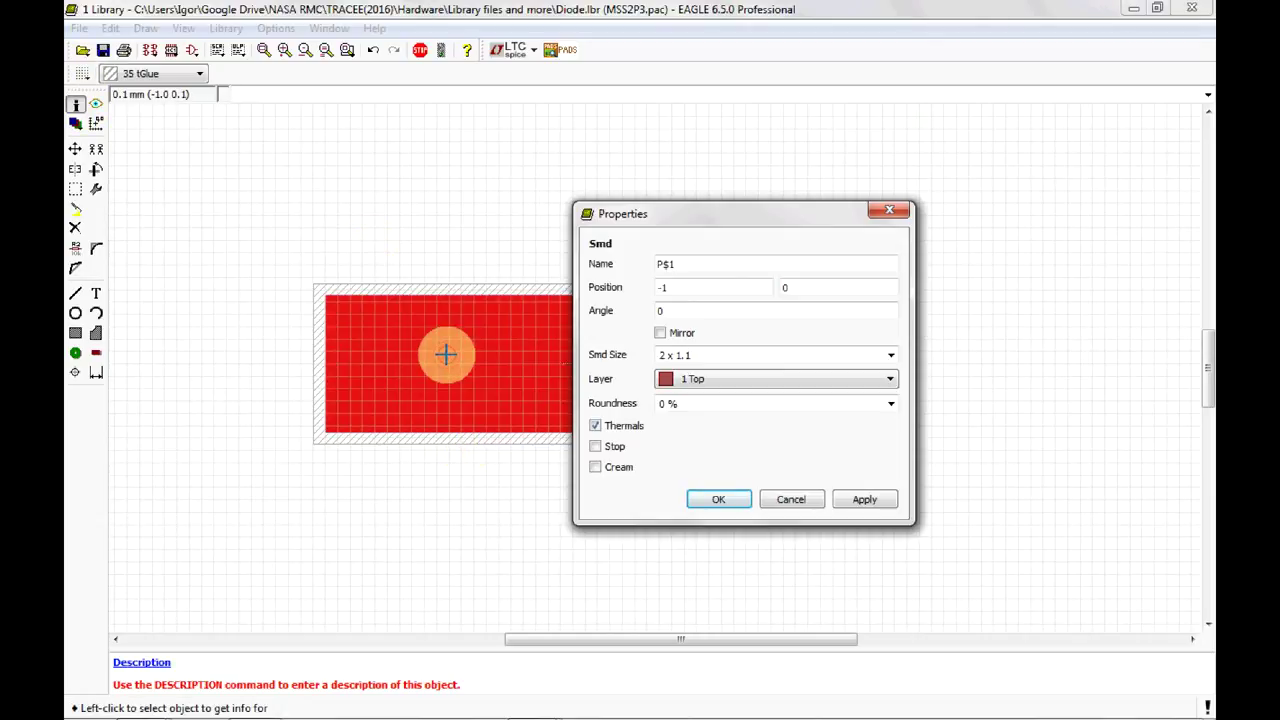
click(667, 356)
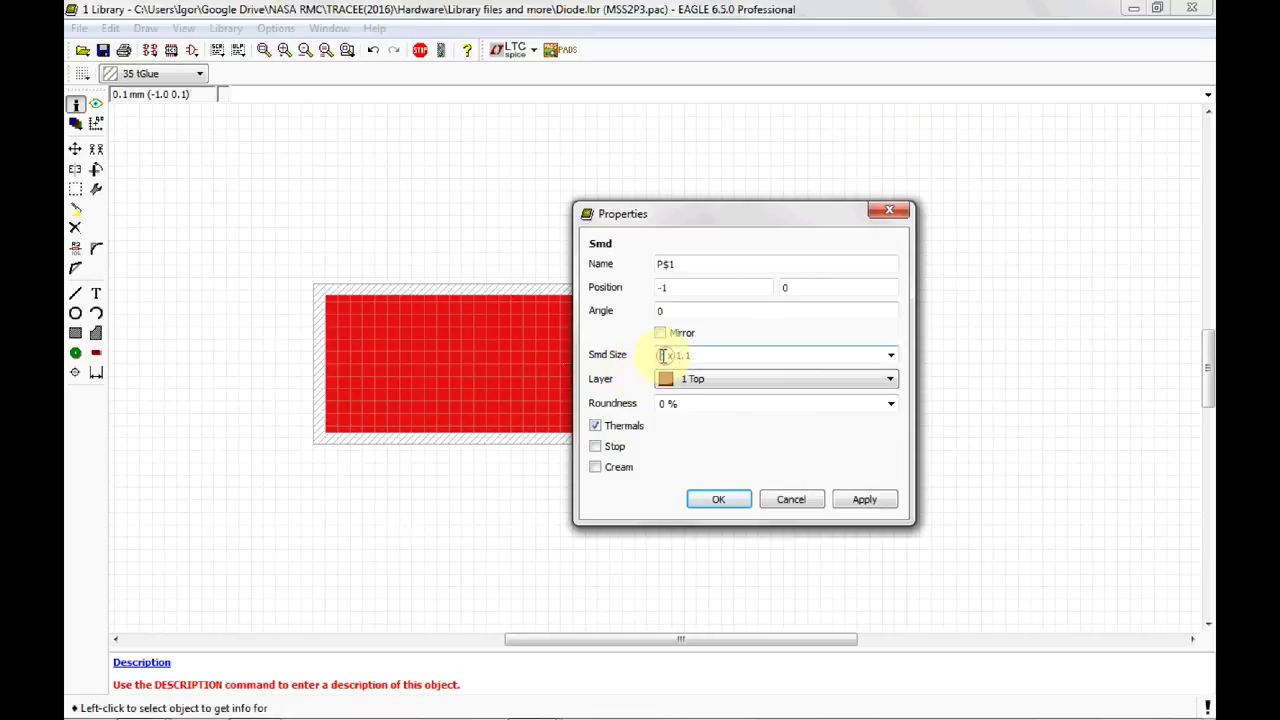
click(664, 355)
text(3)
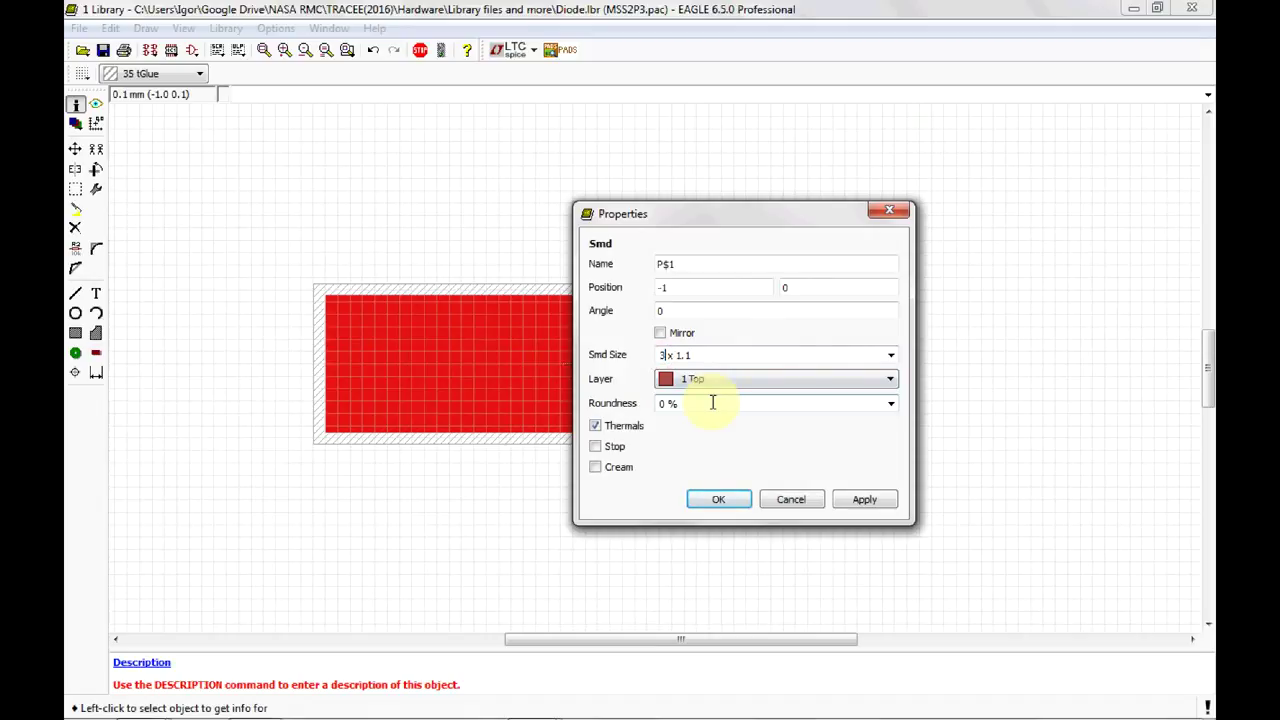
double_click(680, 355)
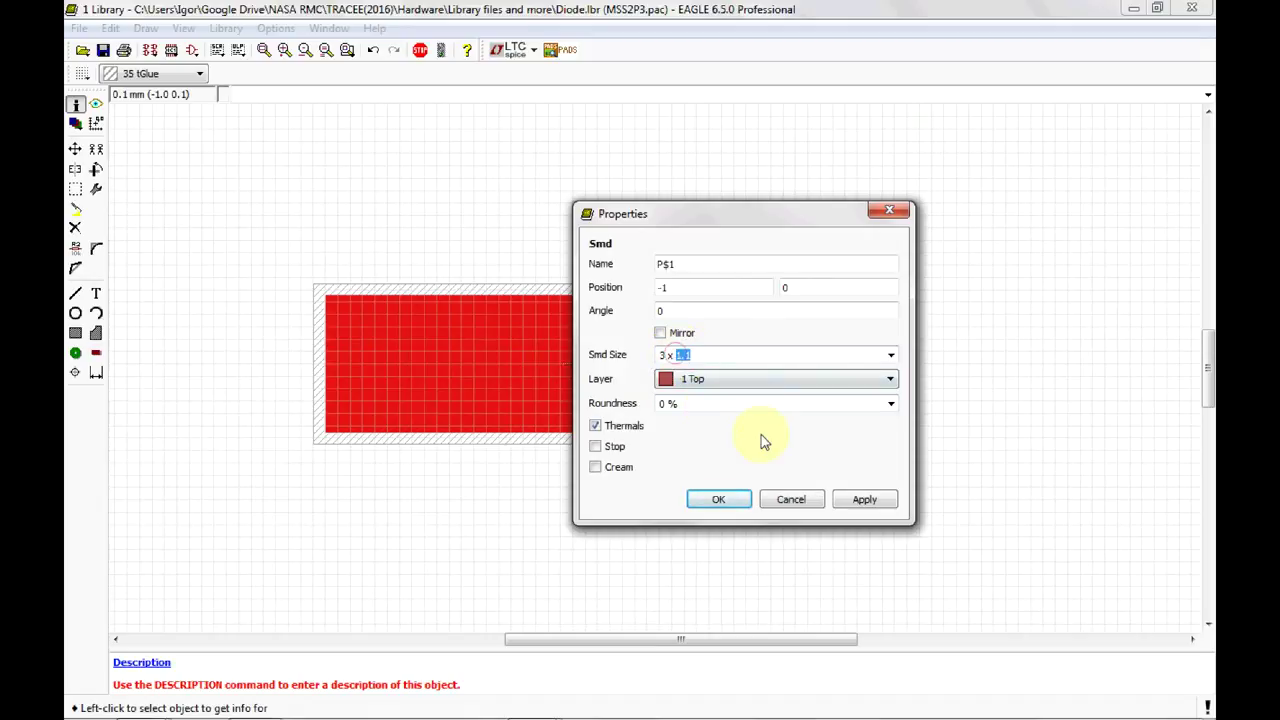
text(3)
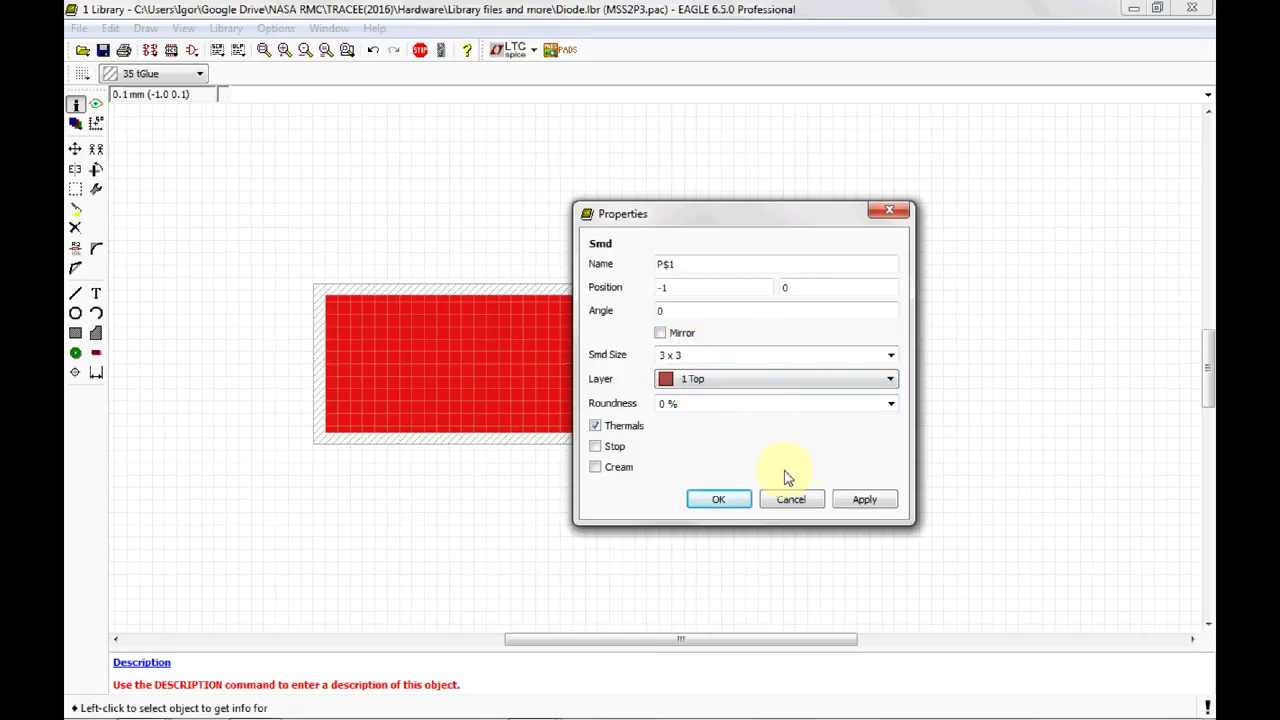
double_click(664, 355)
text(4)
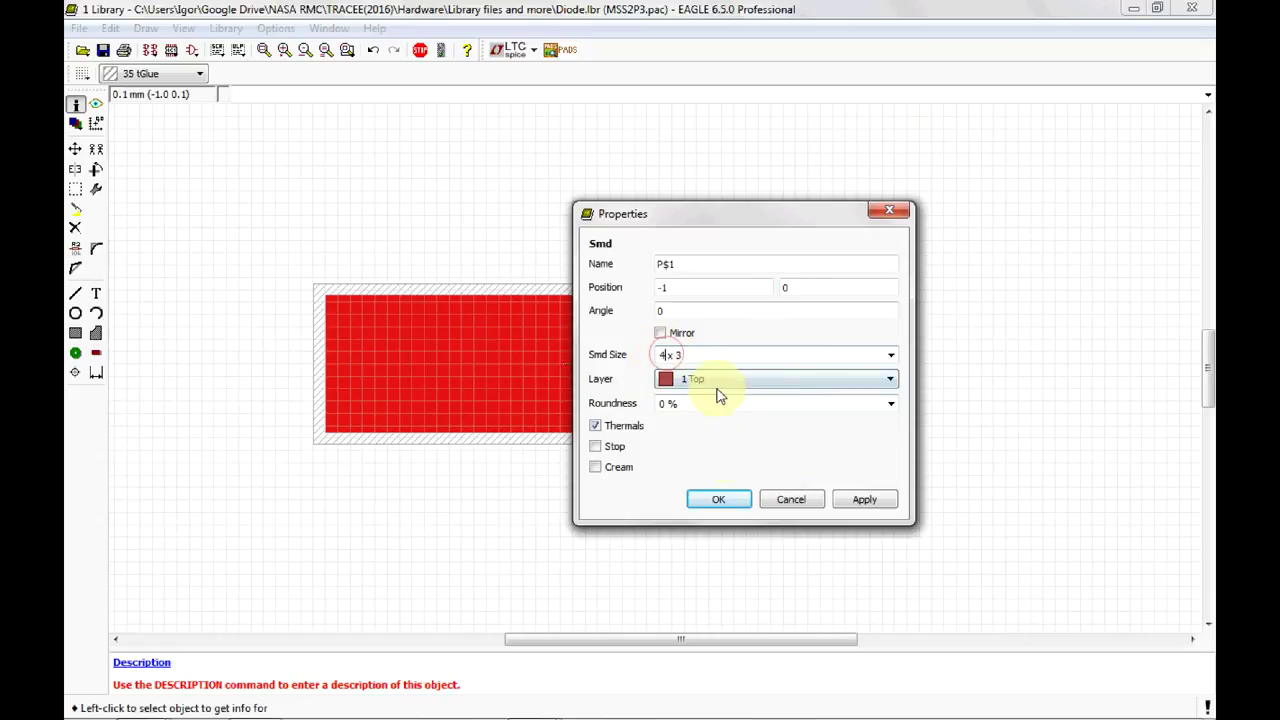
click(735, 500)
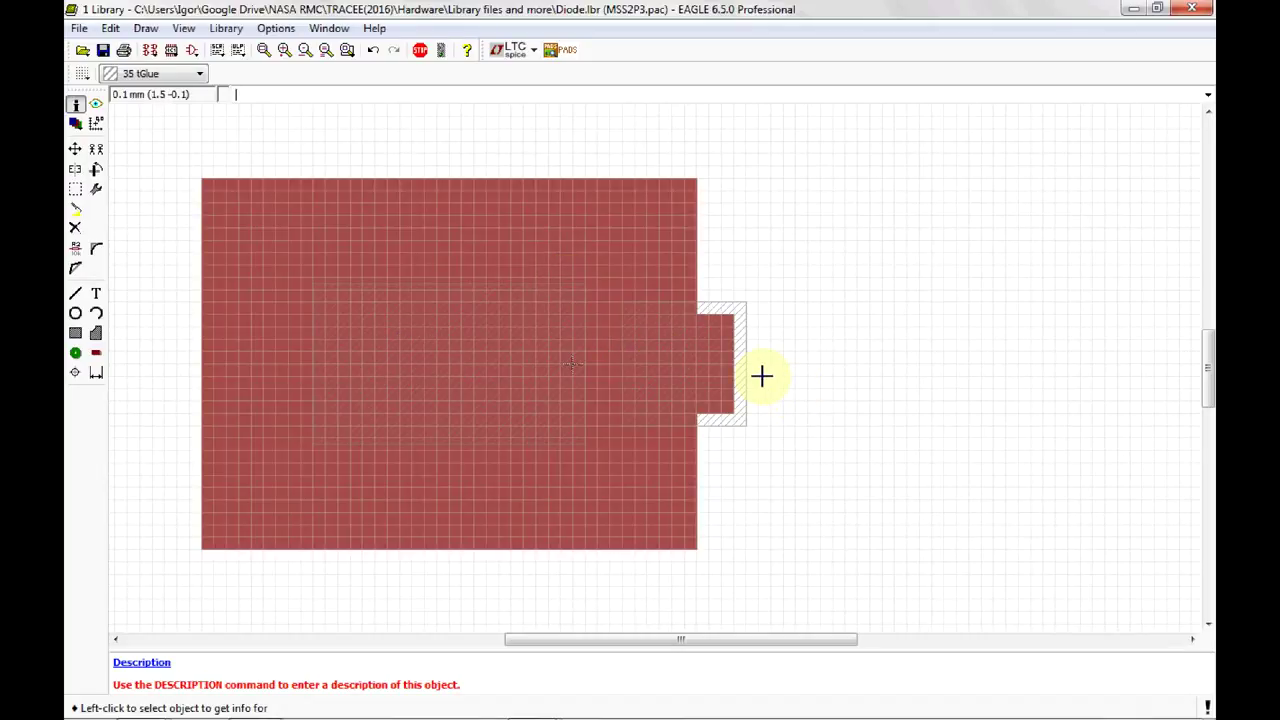
Step: Try an X position of -2.5 for the enlarged pad P$1
click(572, 347)
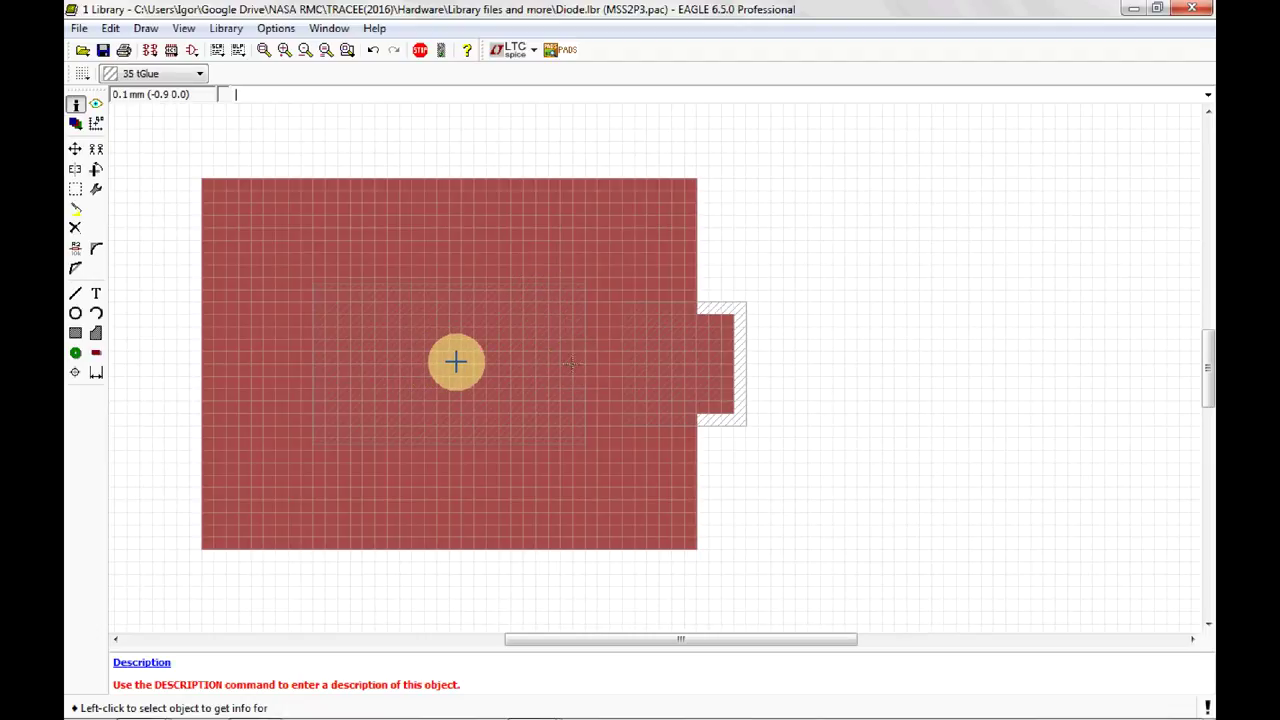
right_click(470, 230)
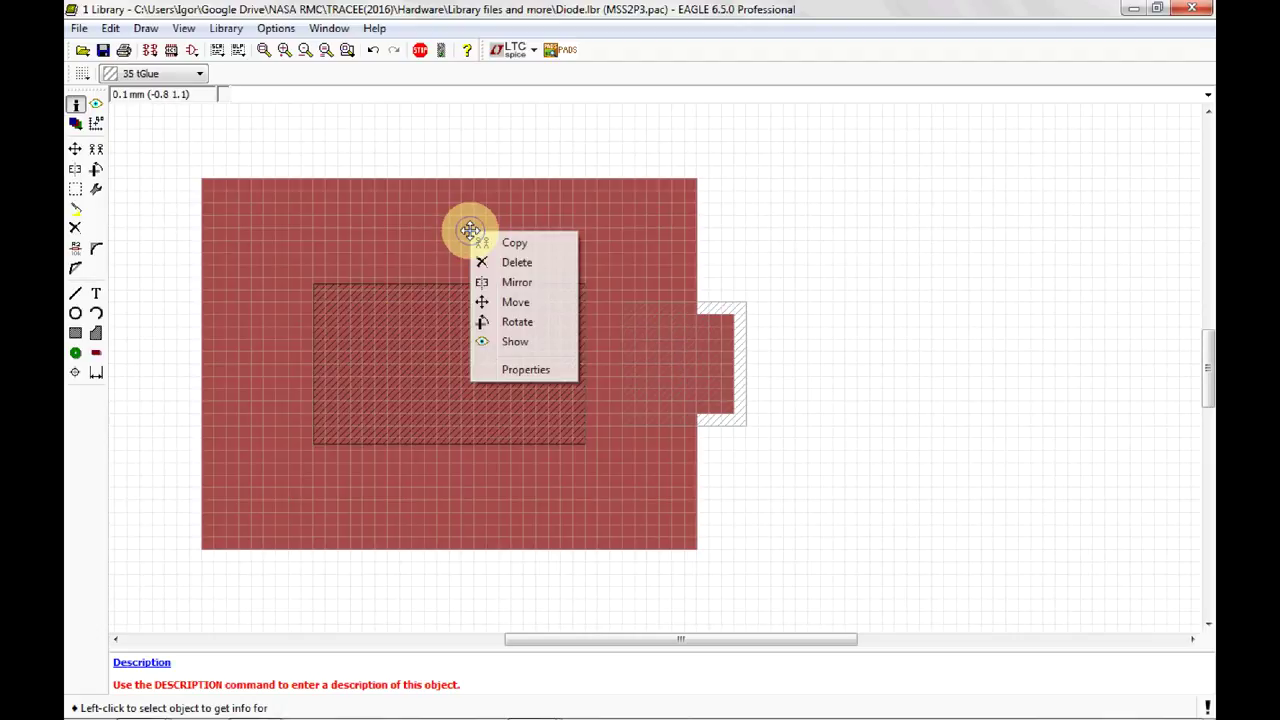
click(450, 357)
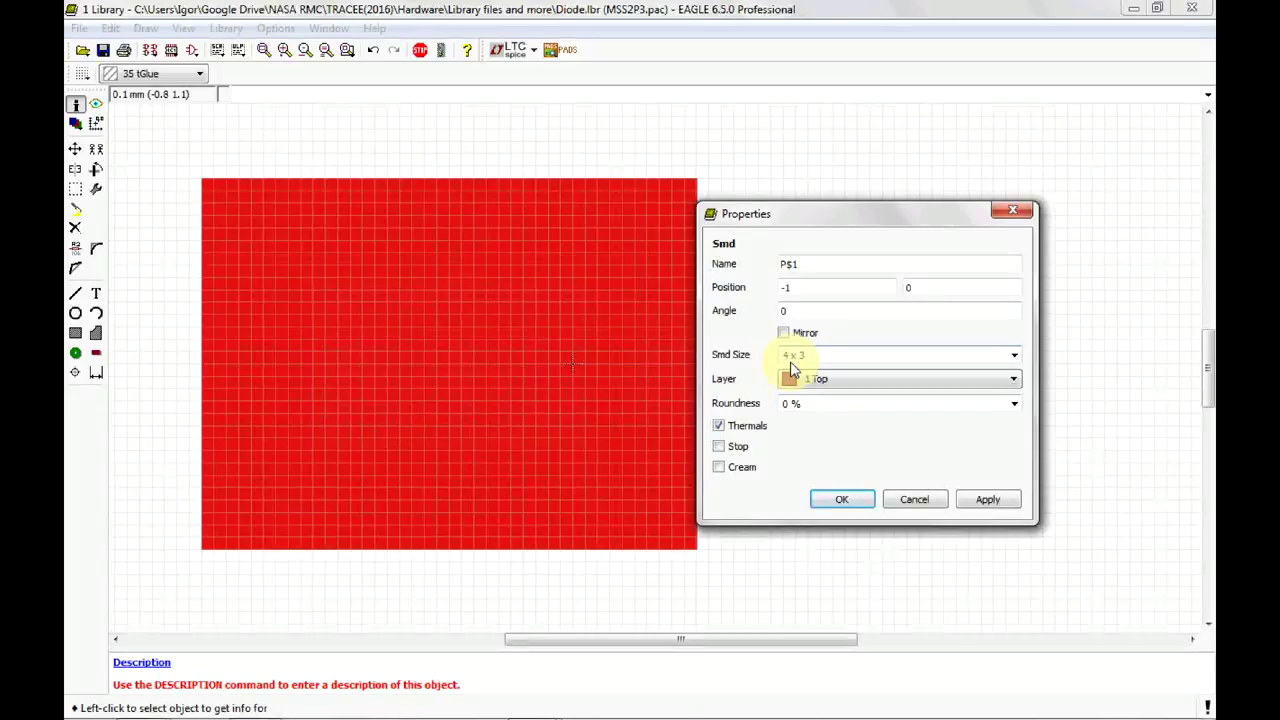
click(798, 288)
key(BackSpace)
text(2.5)
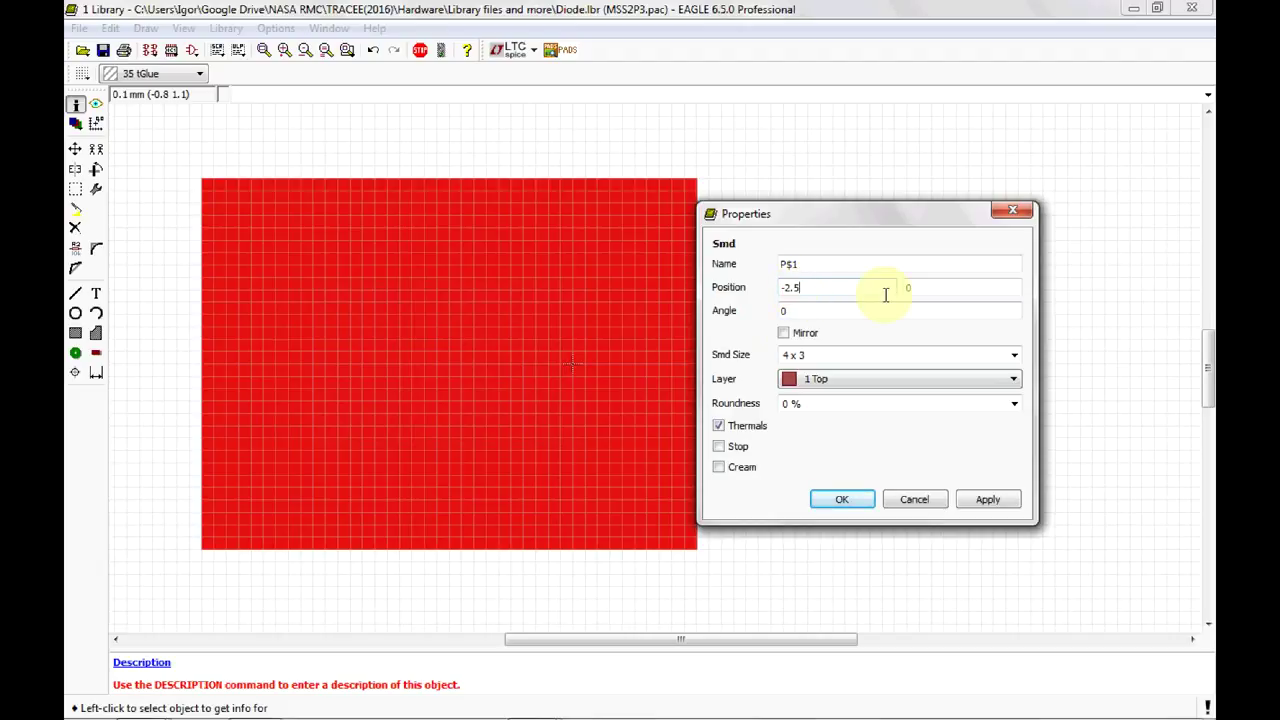
click(992, 500)
Step: Set the X position of pad P$1 to -2 and accept its properties
click(798, 287)
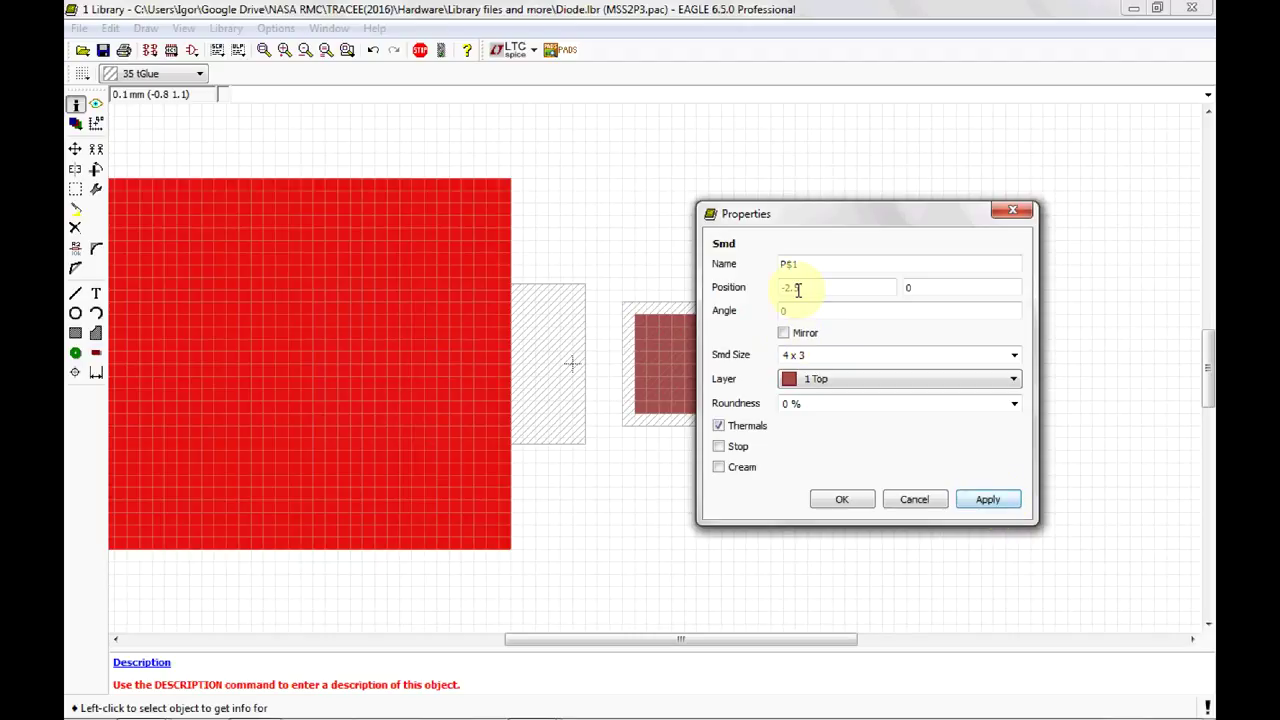
drag(800, 288, 834, 290)
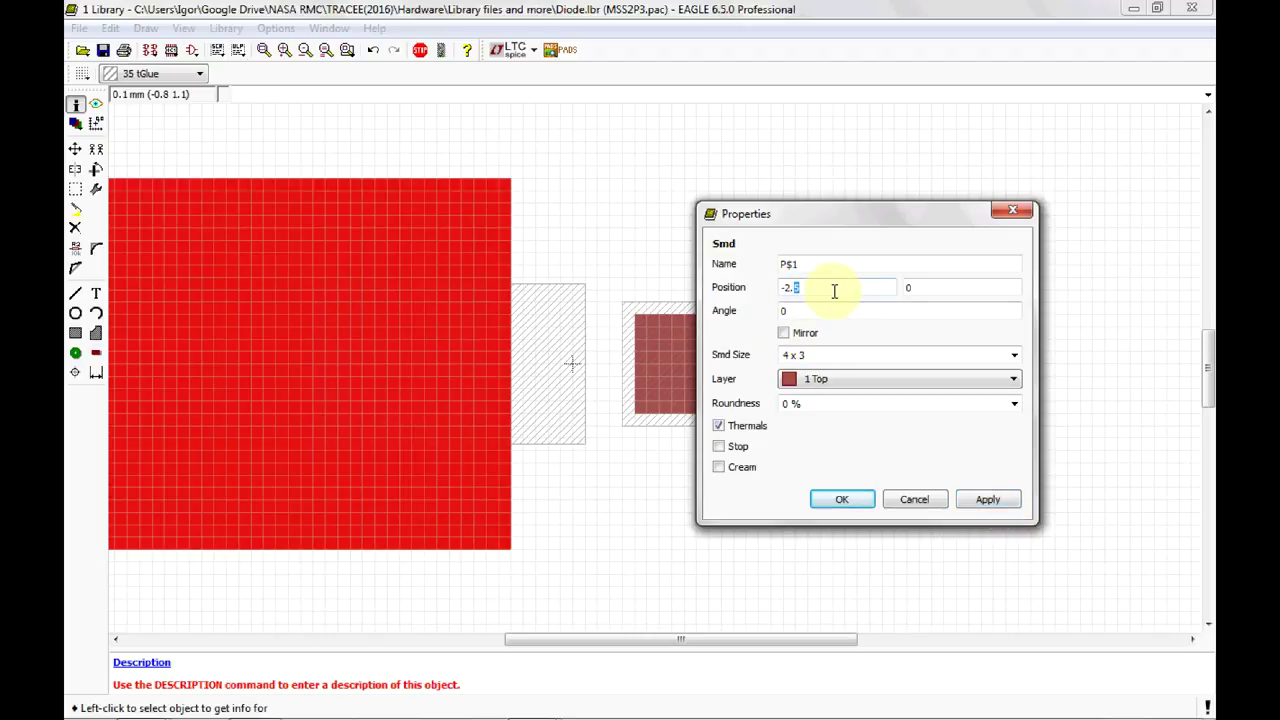
key(BackSpace)
key(BackSpace)
click(987, 502)
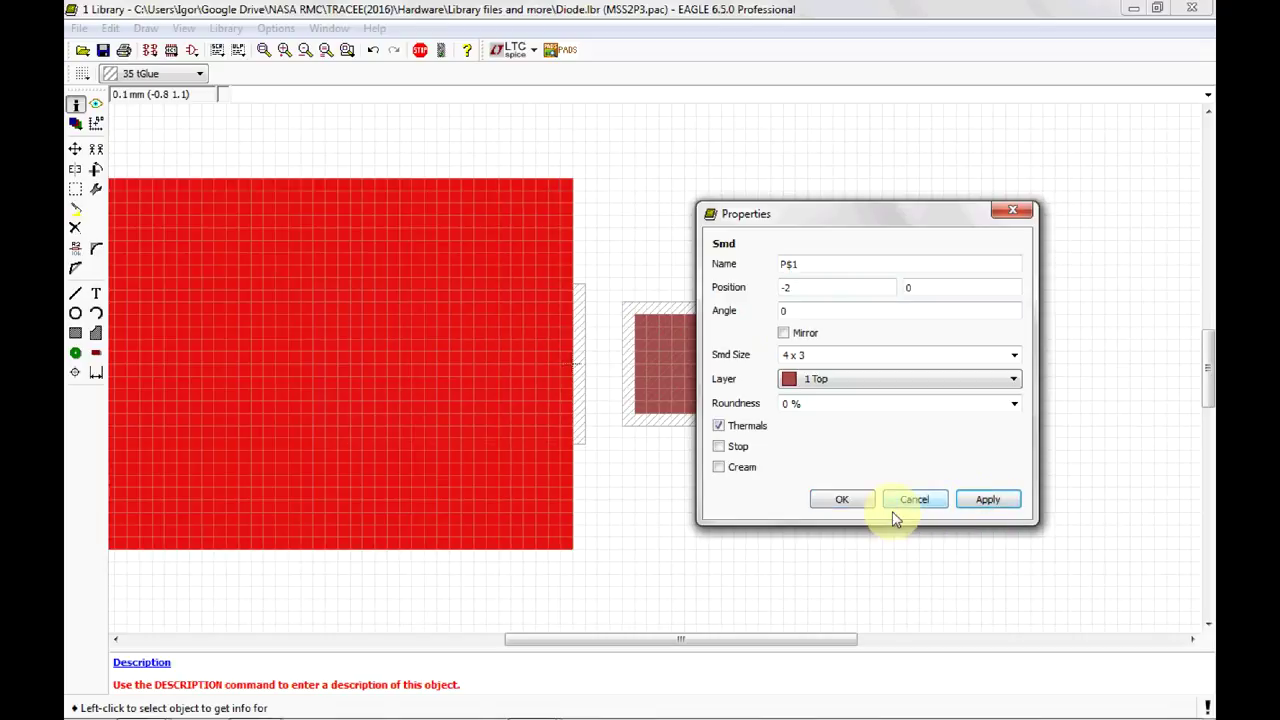
click(844, 502)
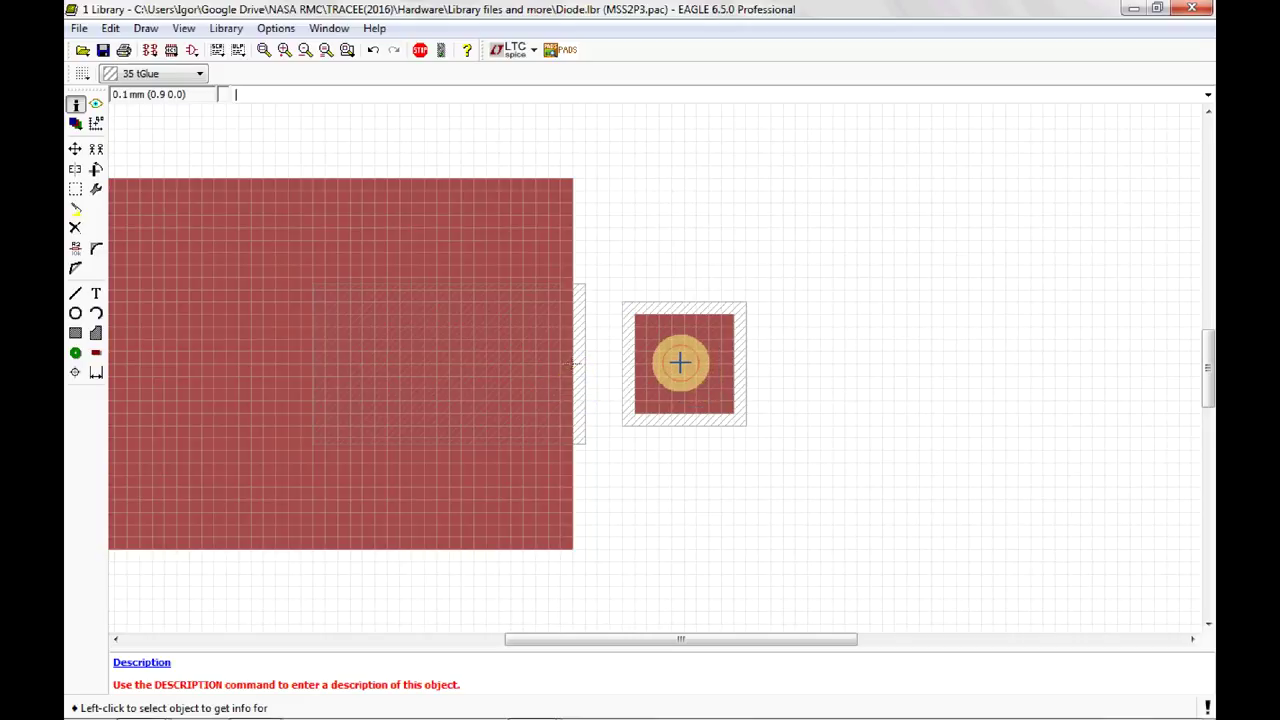
Step: Change the small pad P$2 to an SMD size of 4 x 3 and an X position of 2.4
click(680, 362)
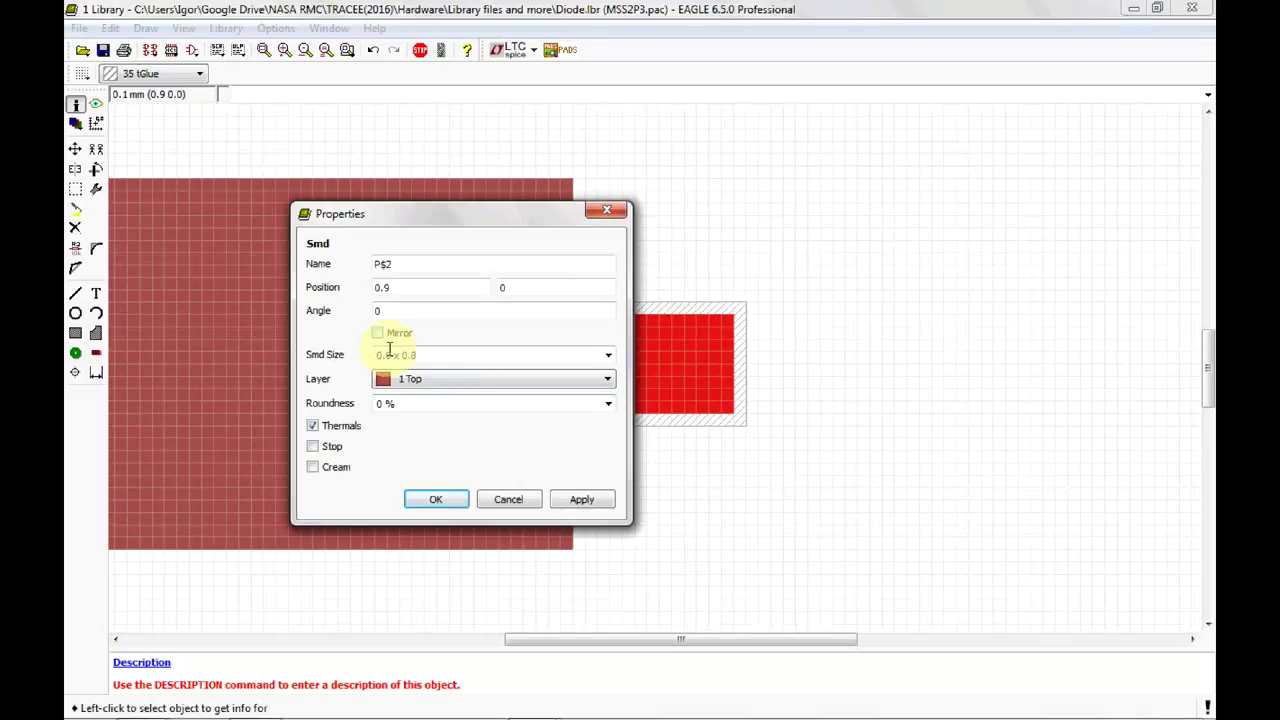
drag(391, 354, 375, 353)
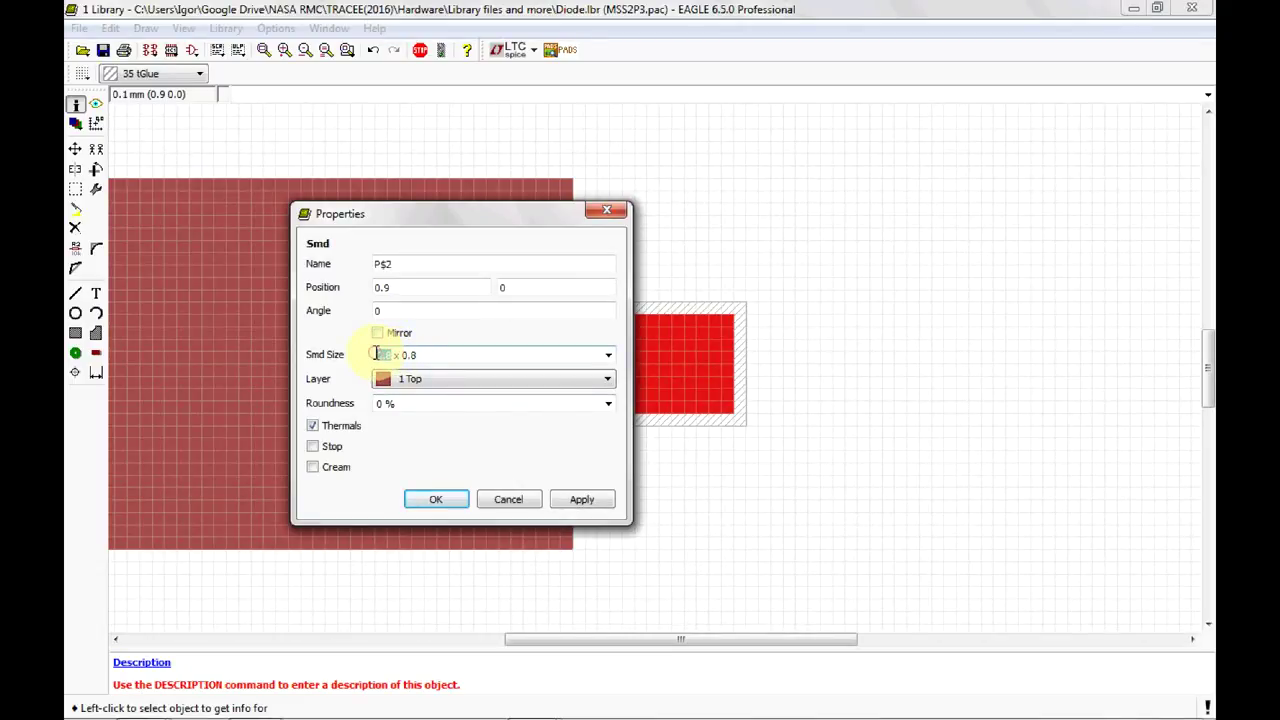
text(4)
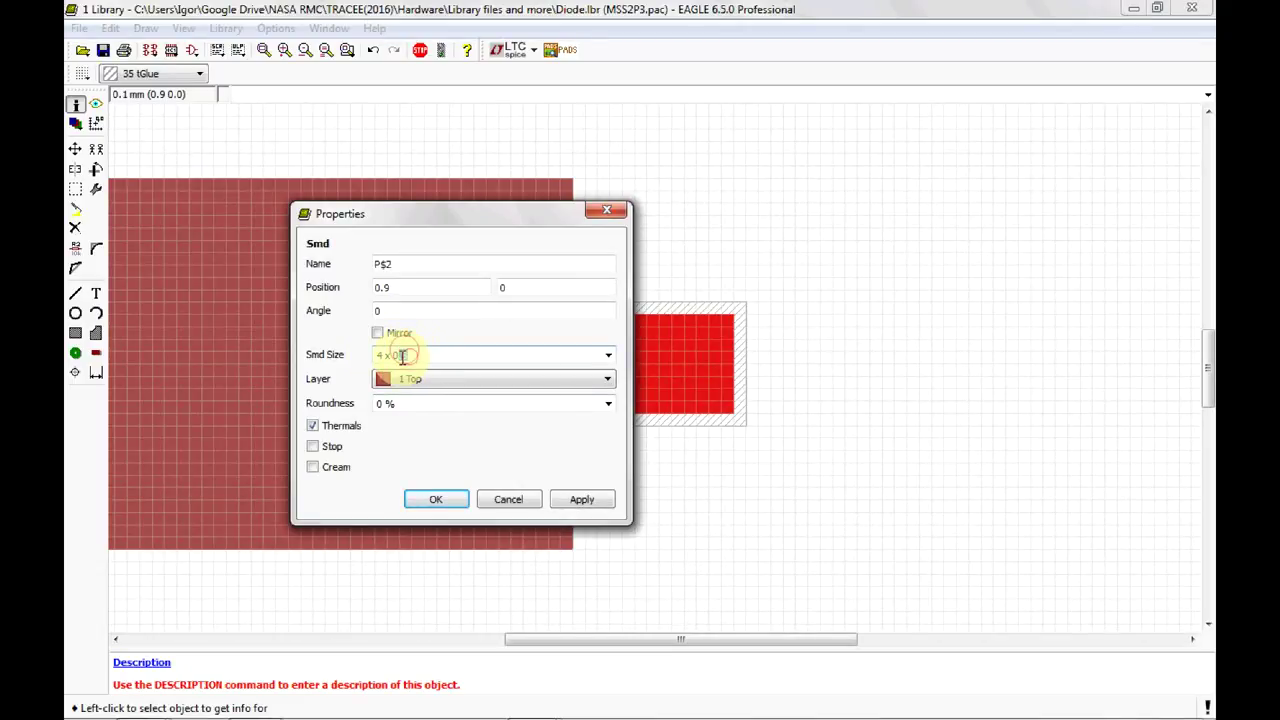
drag(395, 356, 477, 366)
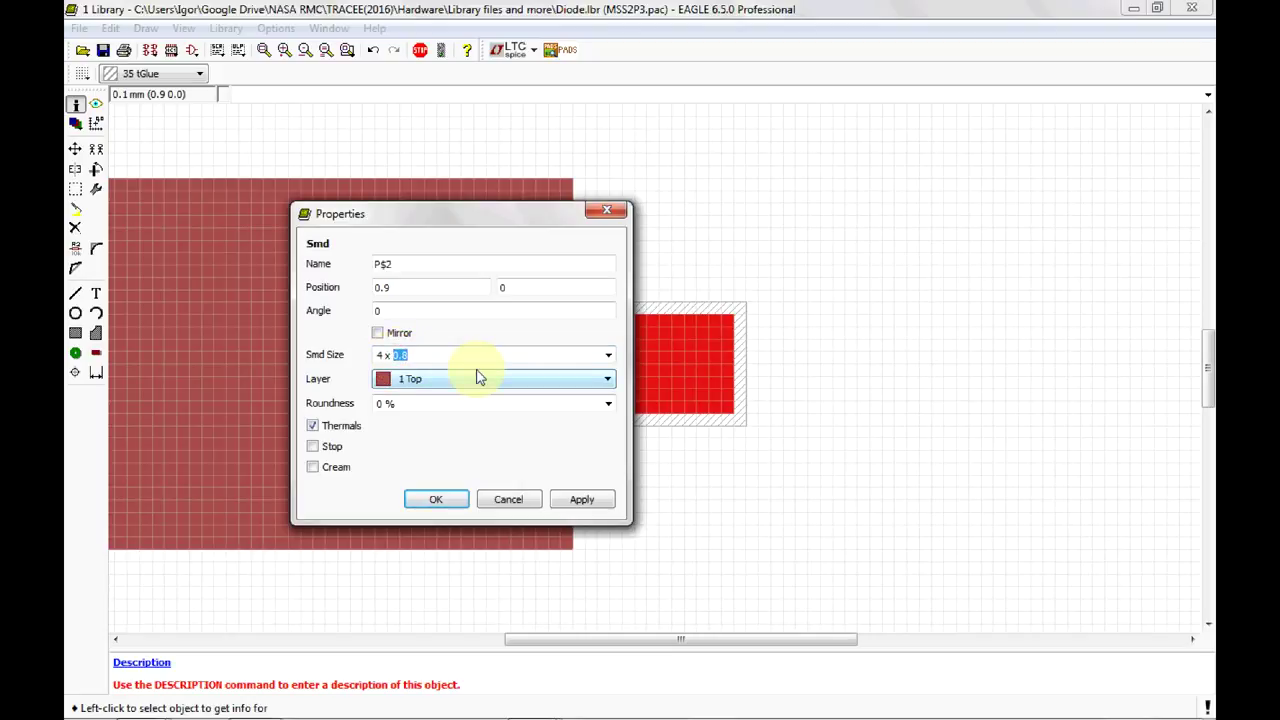
text(3)
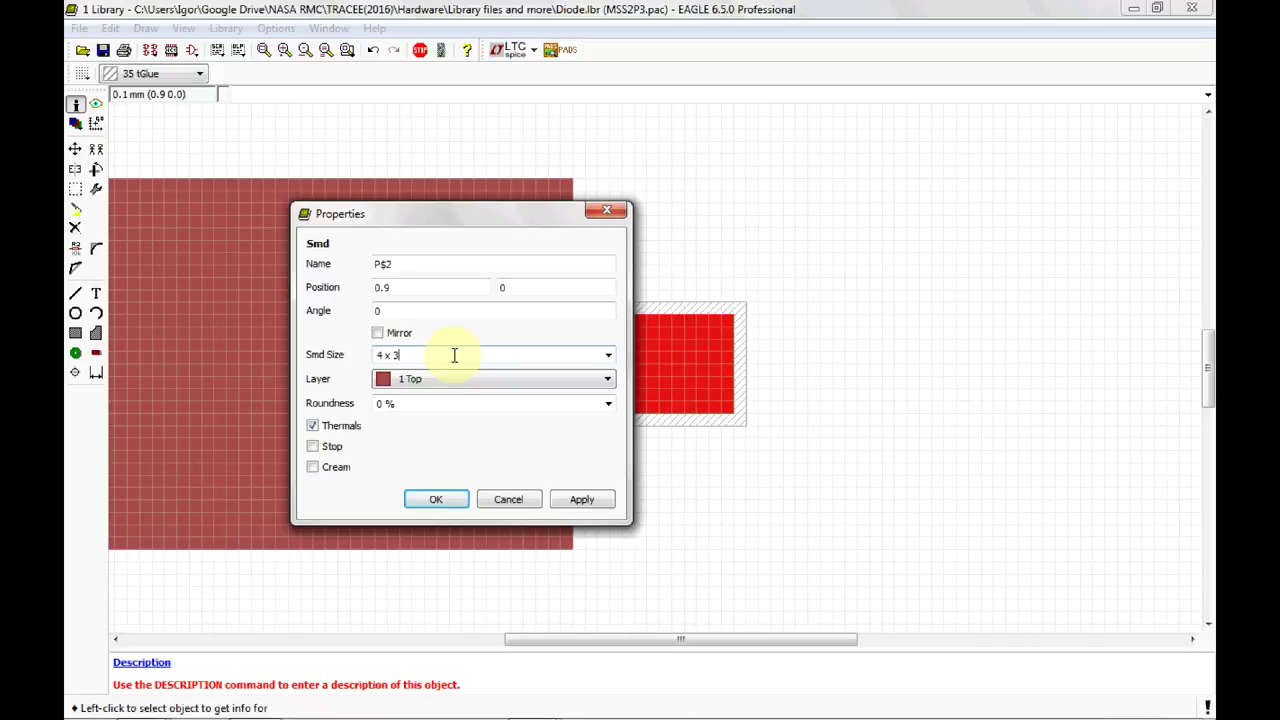
drag(405, 288, 380, 285)
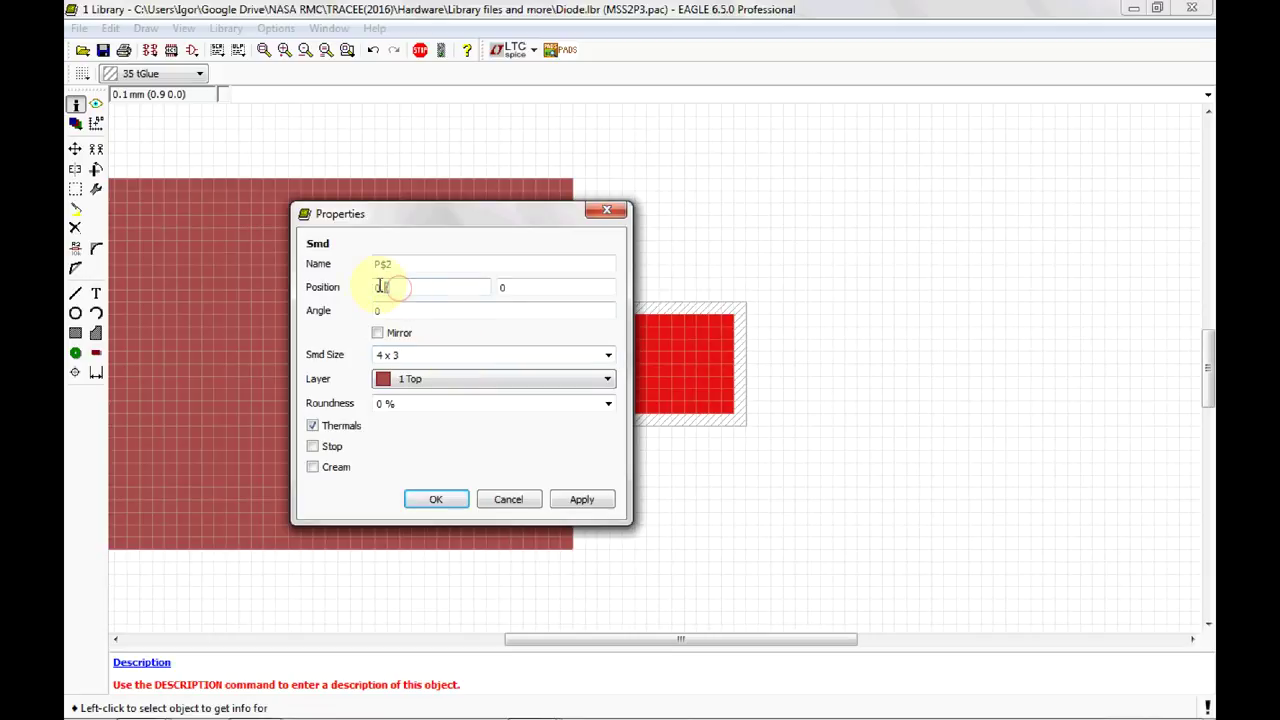
text(2.4)
click(581, 499)
click(466, 499)
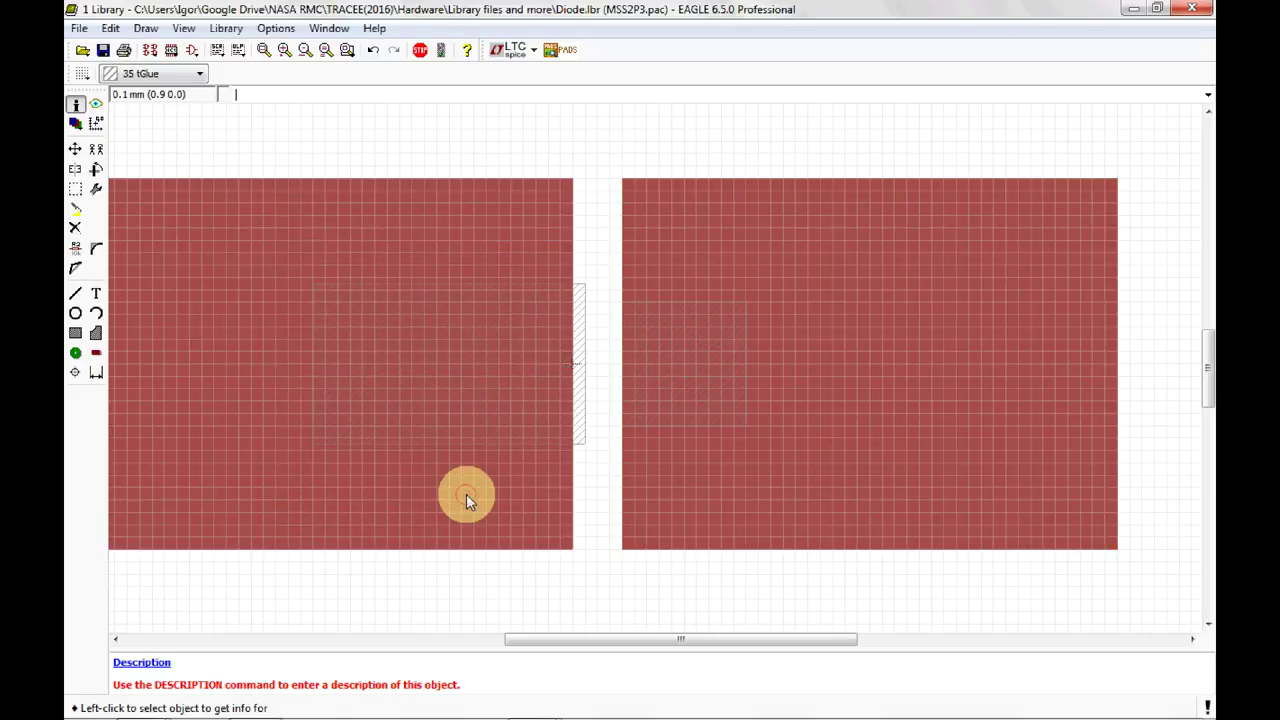
Step: Set the X position of the SMD pad P$2 to 2.5 and accept its properties
right_click(800, 340)
click(866, 503)
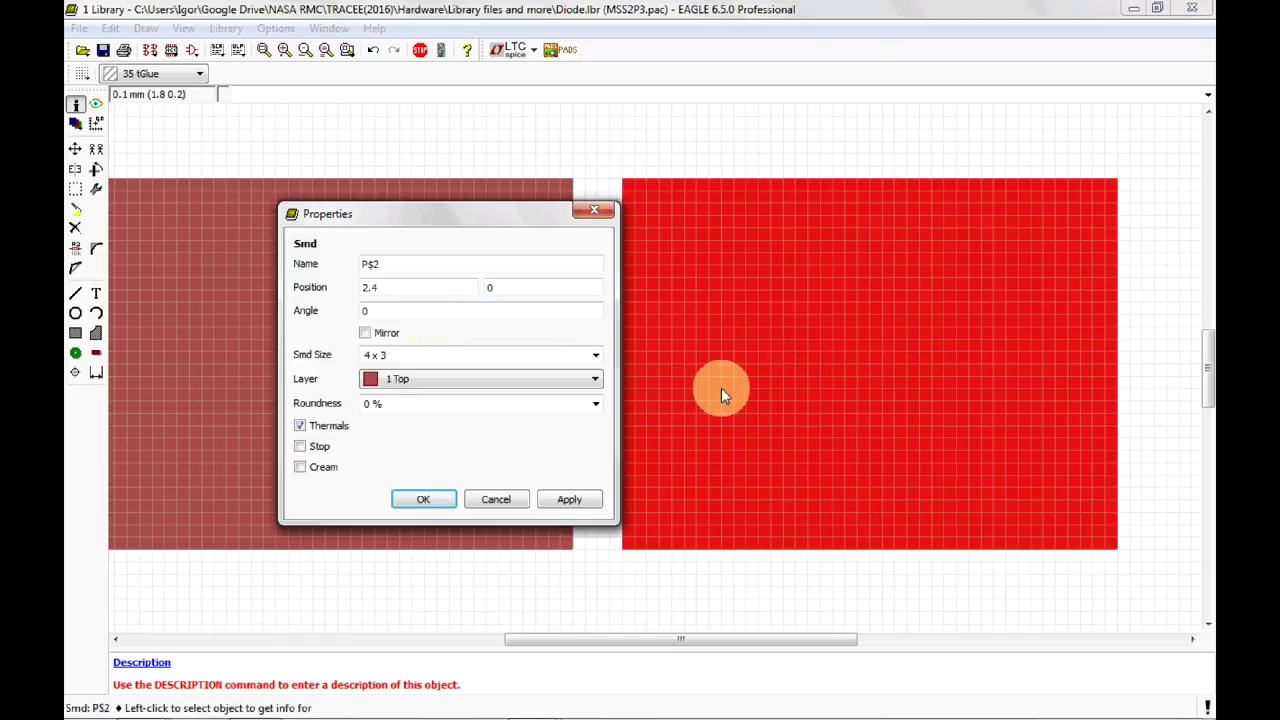
click(378, 288)
key(BackSpace)
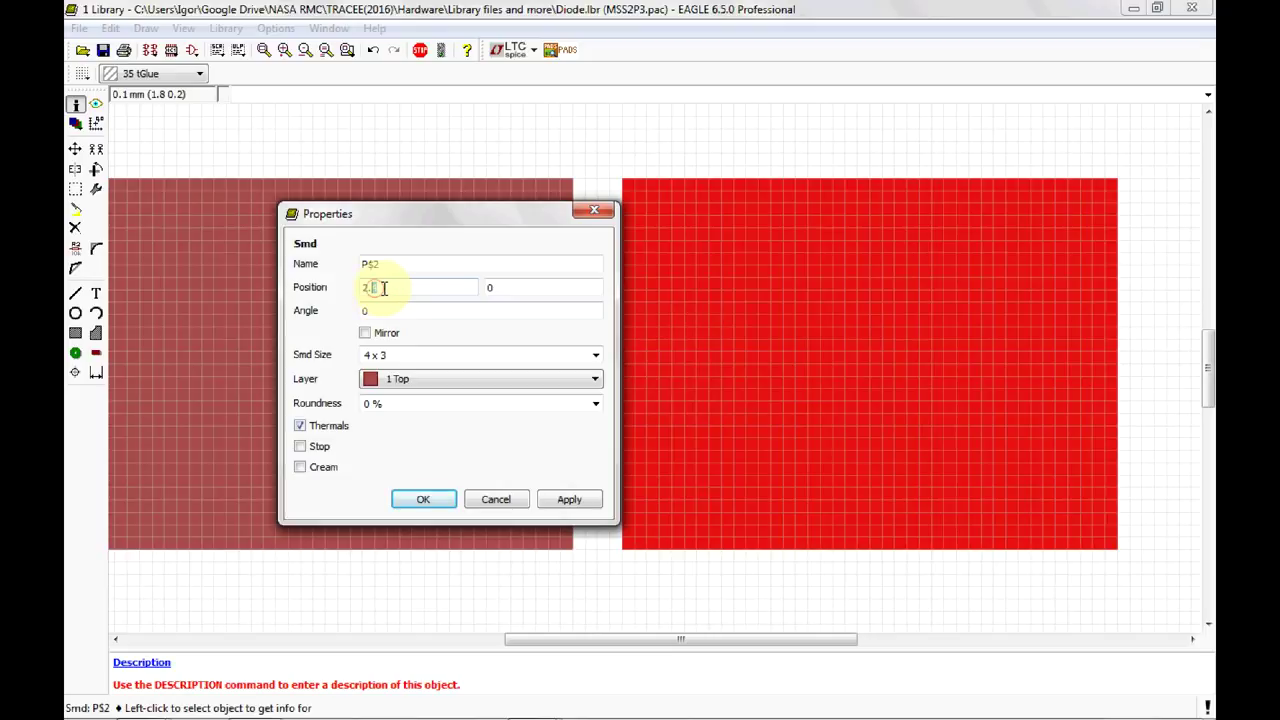
text(6)
click(445, 500)
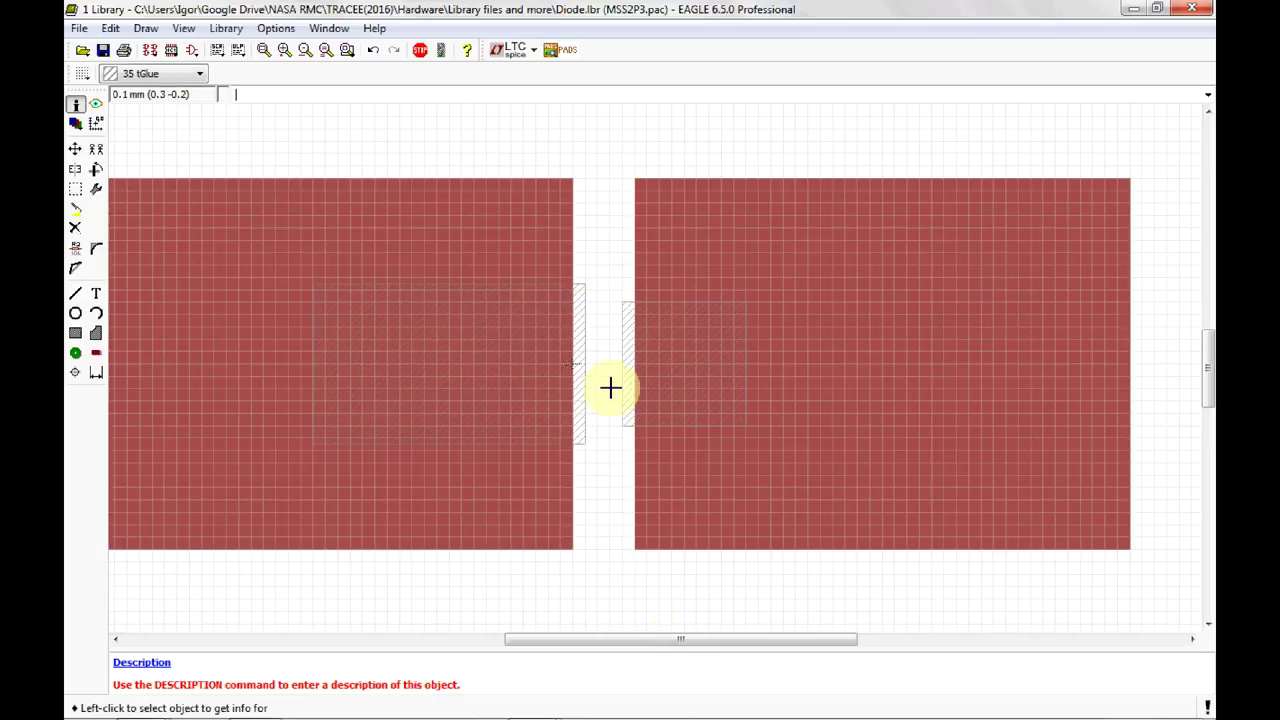
Step: Draw a closed rectangular wire outline around both copper pads on layer 39 tKeepout with a width of 0.127
mouse_move(682, 641)
mouse_down()
mouse_move(642, 641)
mouse_move(664, 641)
mouse_up()
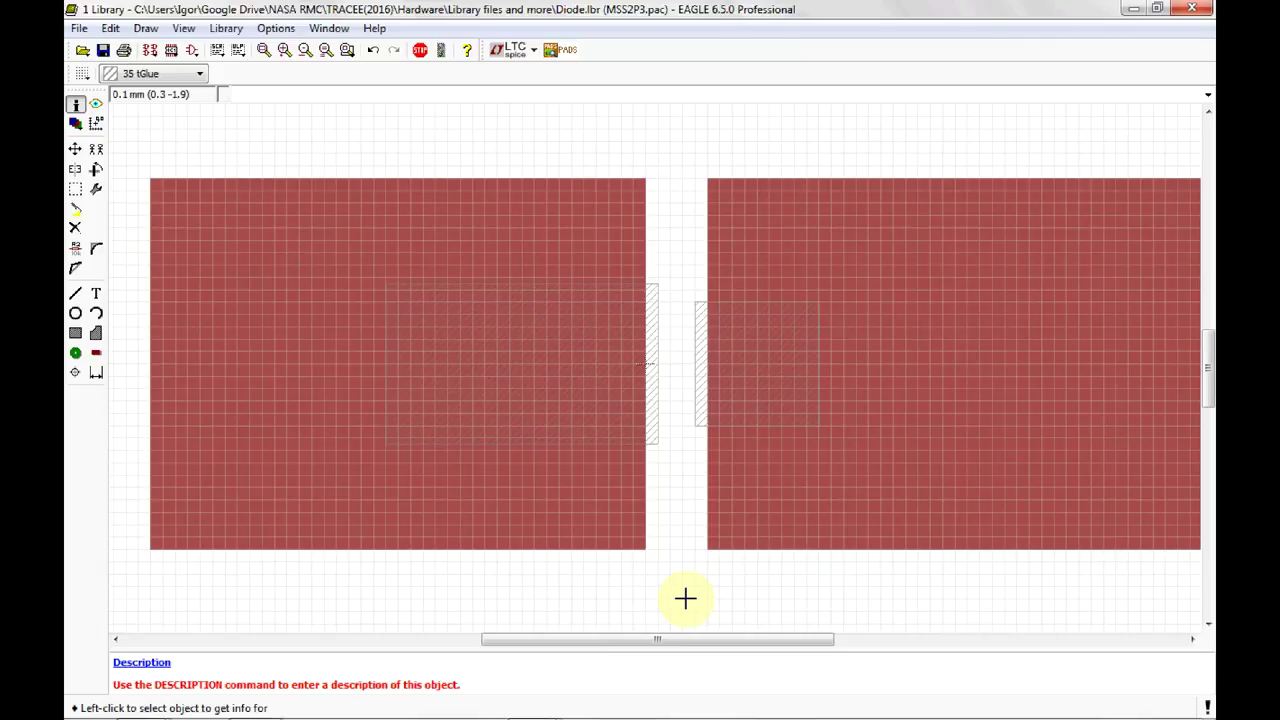
click(80, 296)
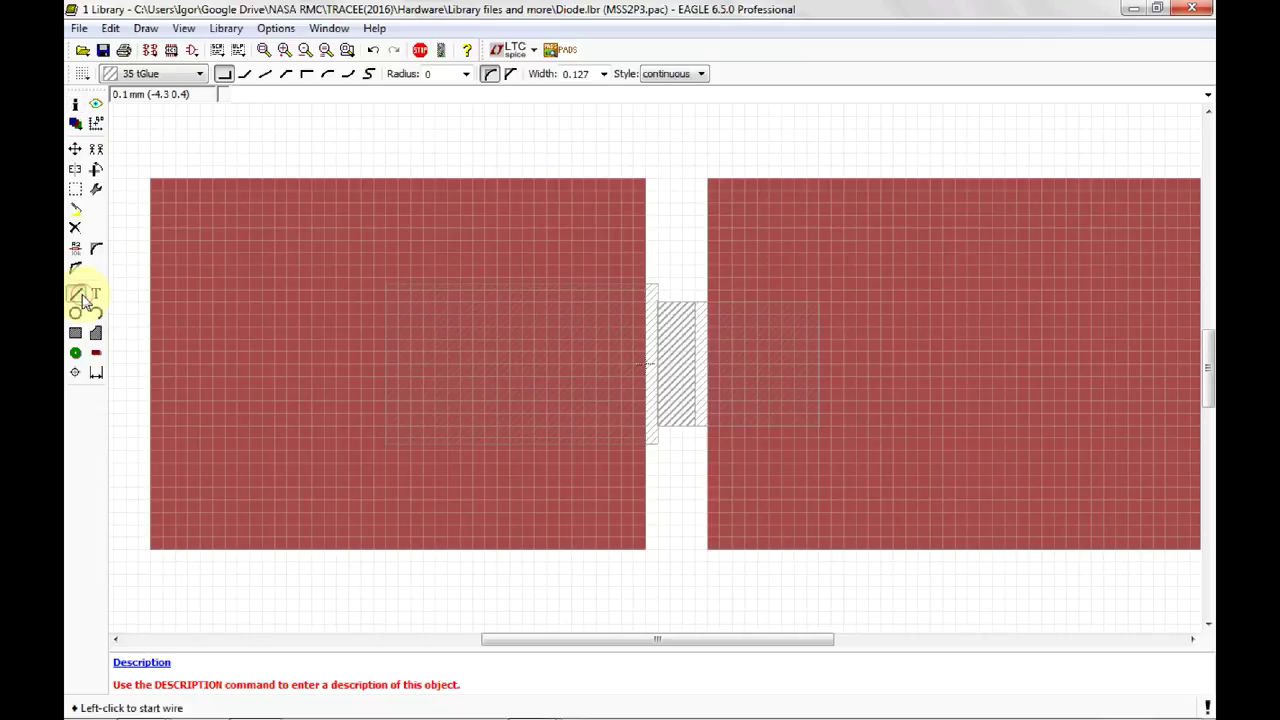
click(199, 75)
drag(200, 157, 185, 190)
click(185, 190)
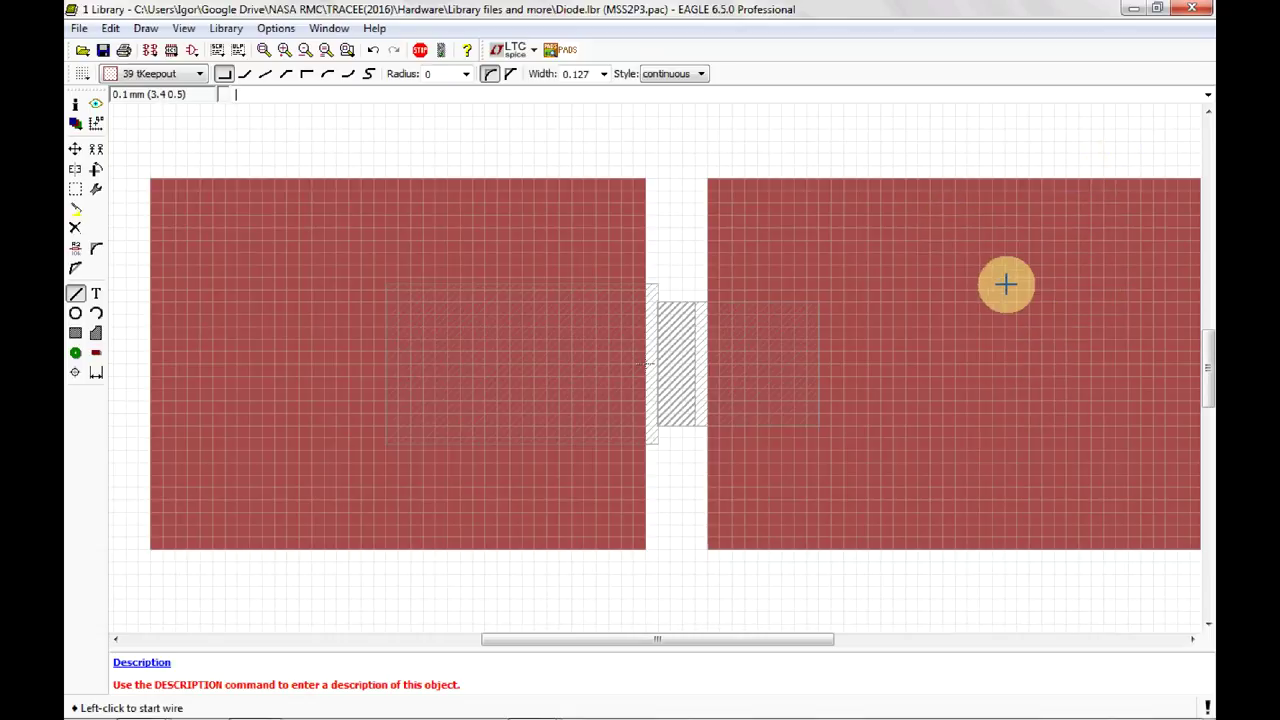
click(148, 179)
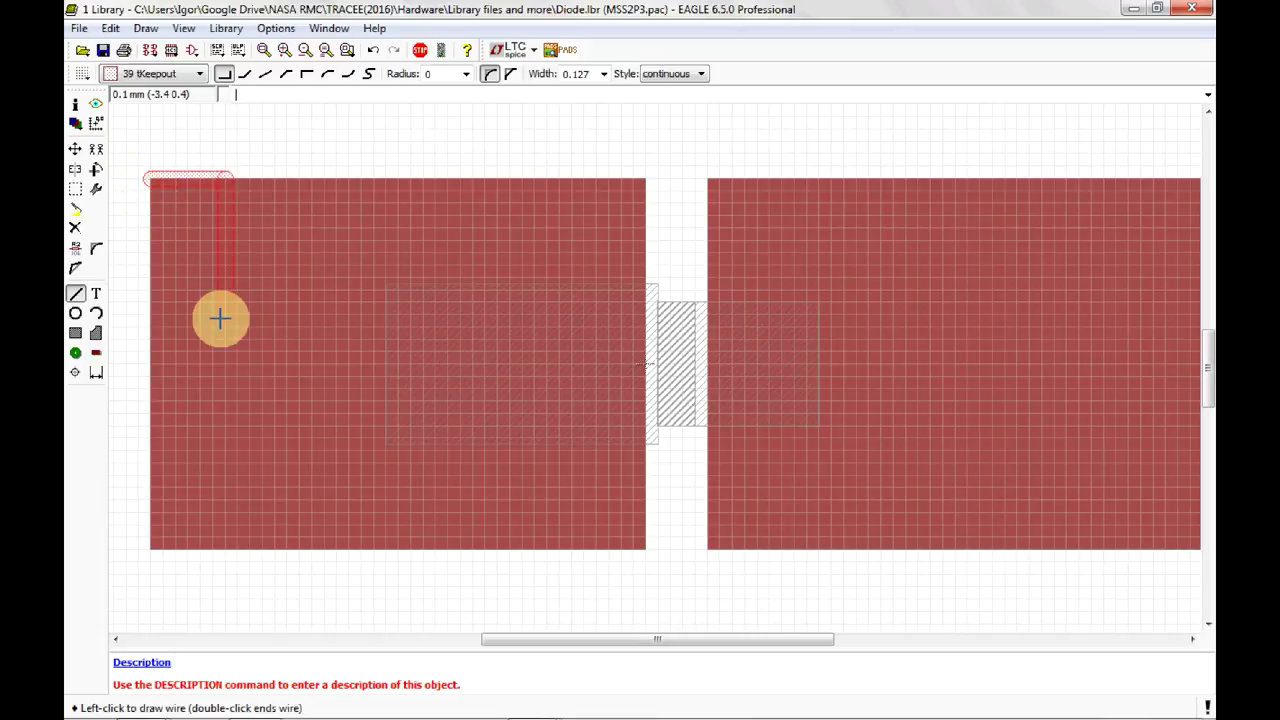
click(604, 74)
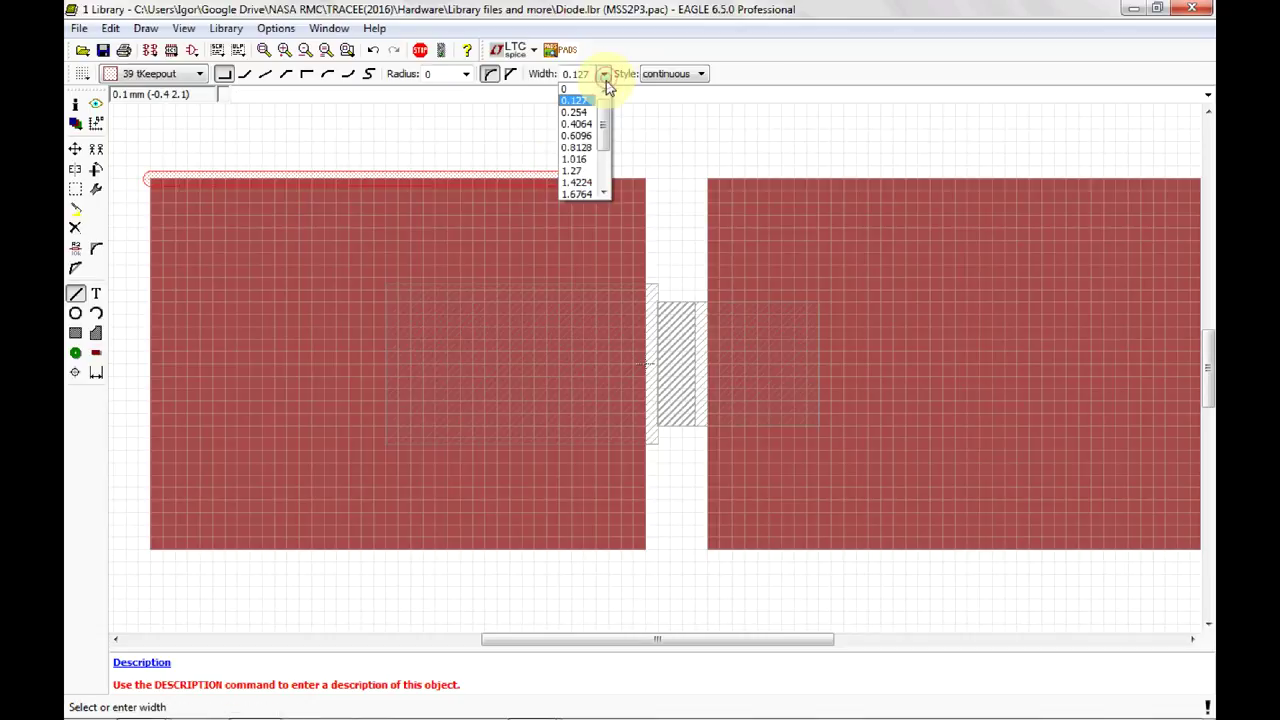
click(576, 101)
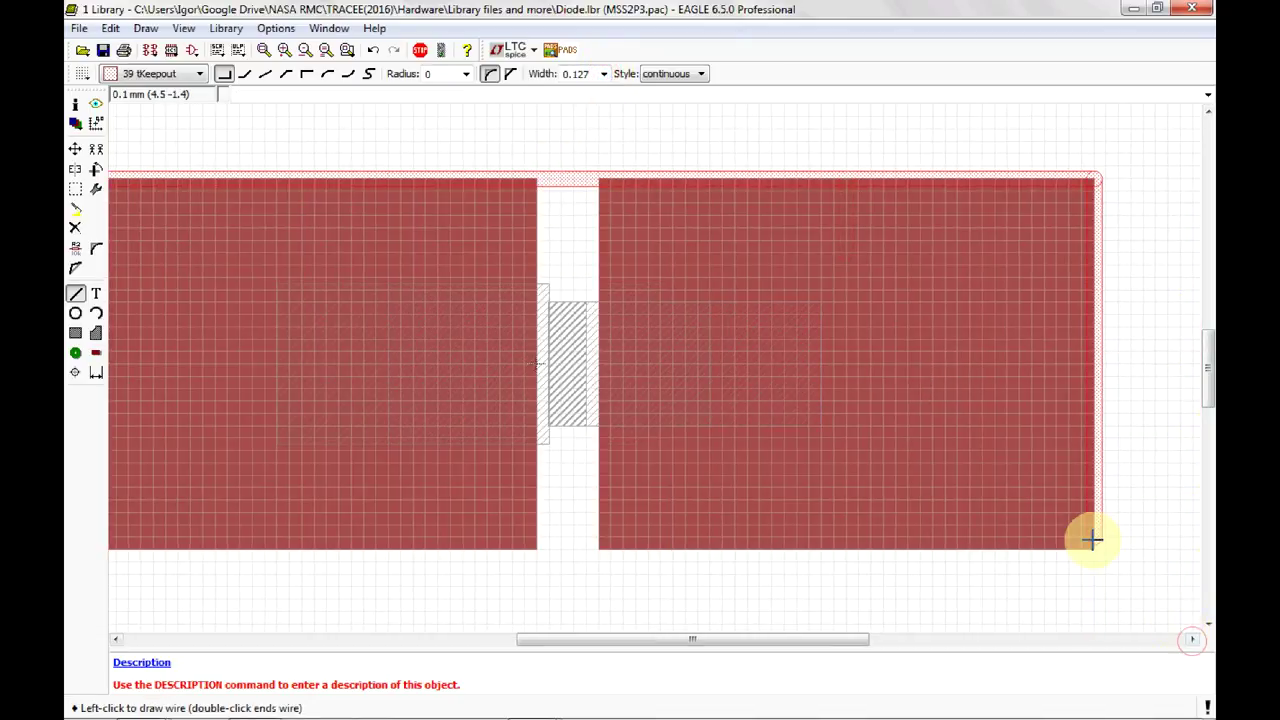
click(1092, 547)
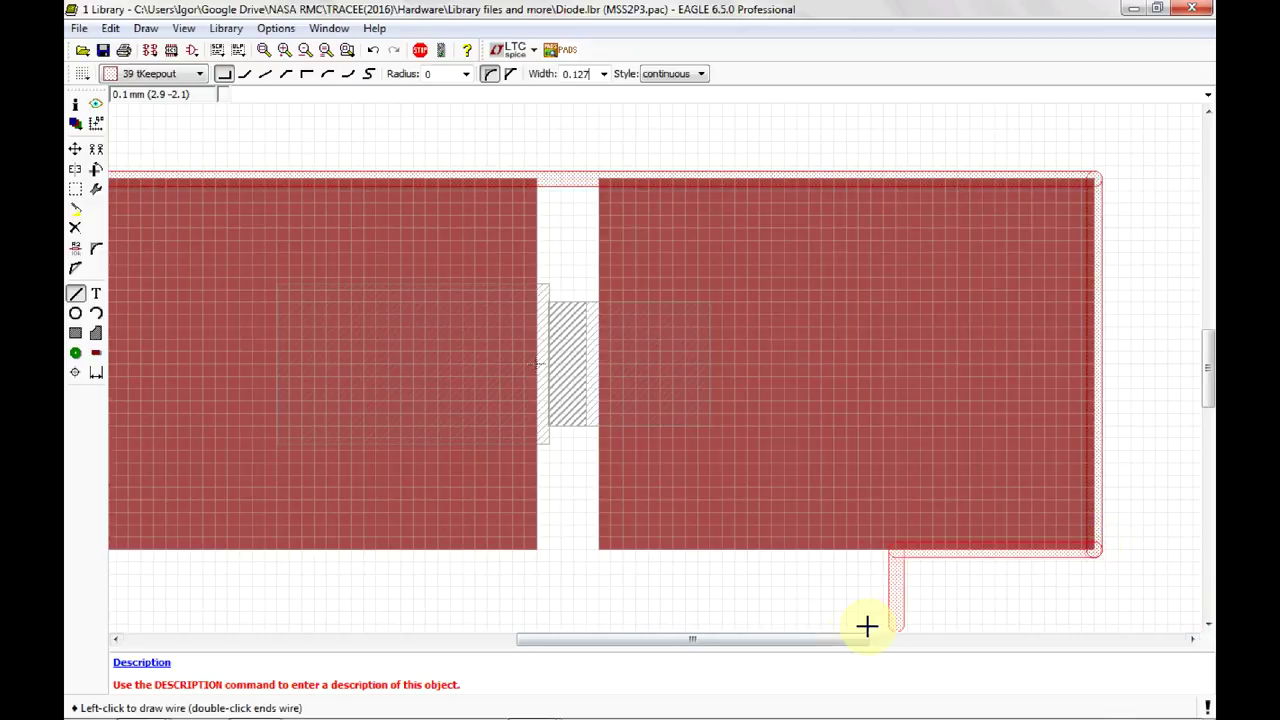
drag(810, 640, 697, 638)
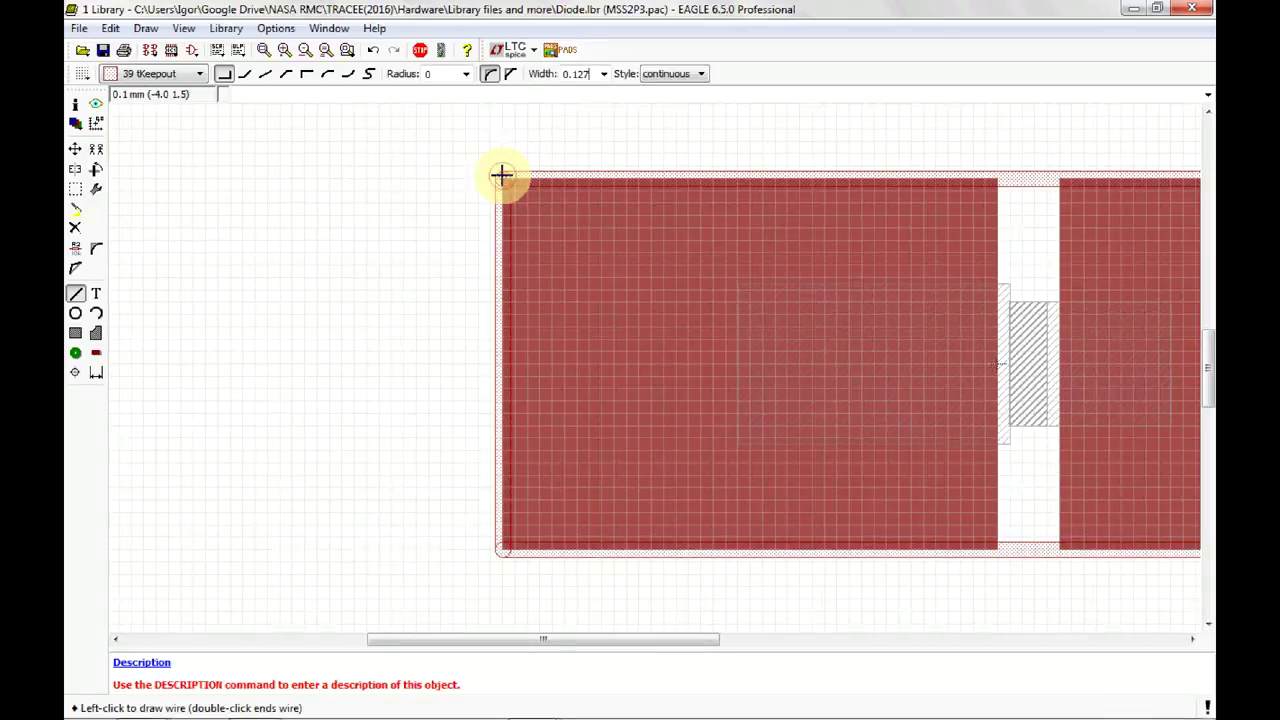
click(501, 177)
click(422, 52)
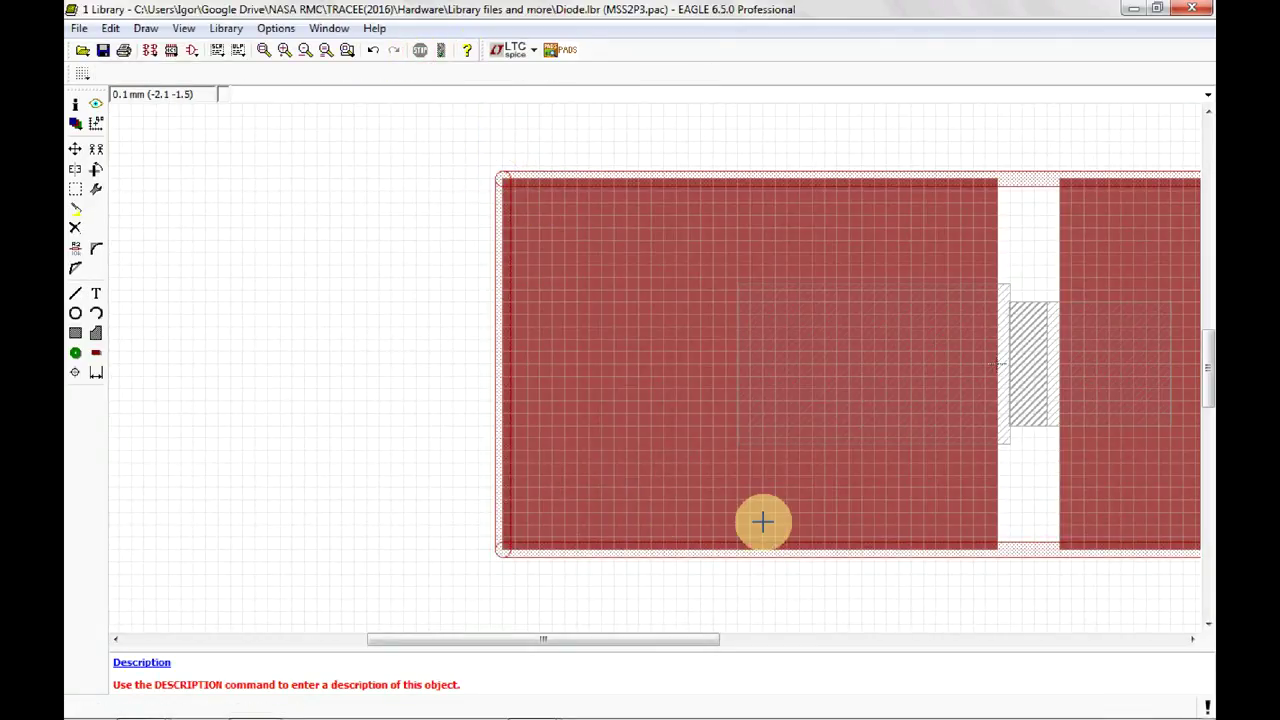
Step: Place a >NAME text on layer 25 tNames just above the keepout outline
drag(609, 645, 723, 641)
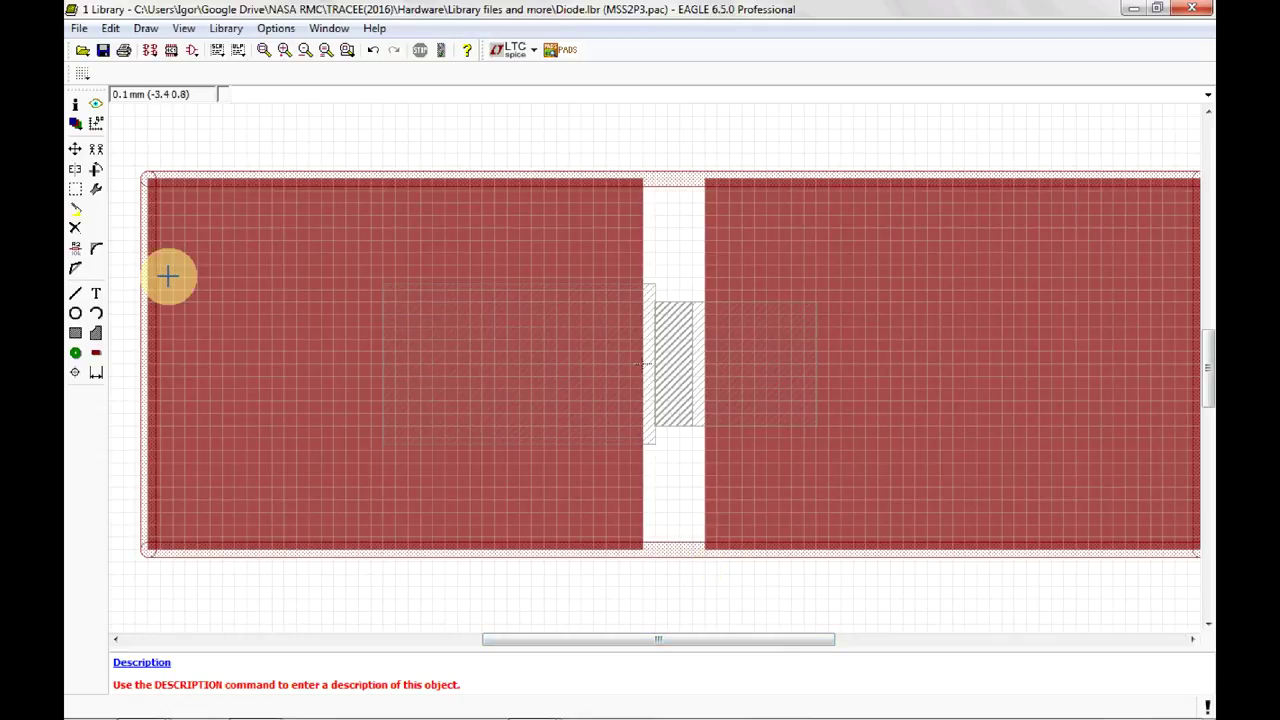
click(96, 293)
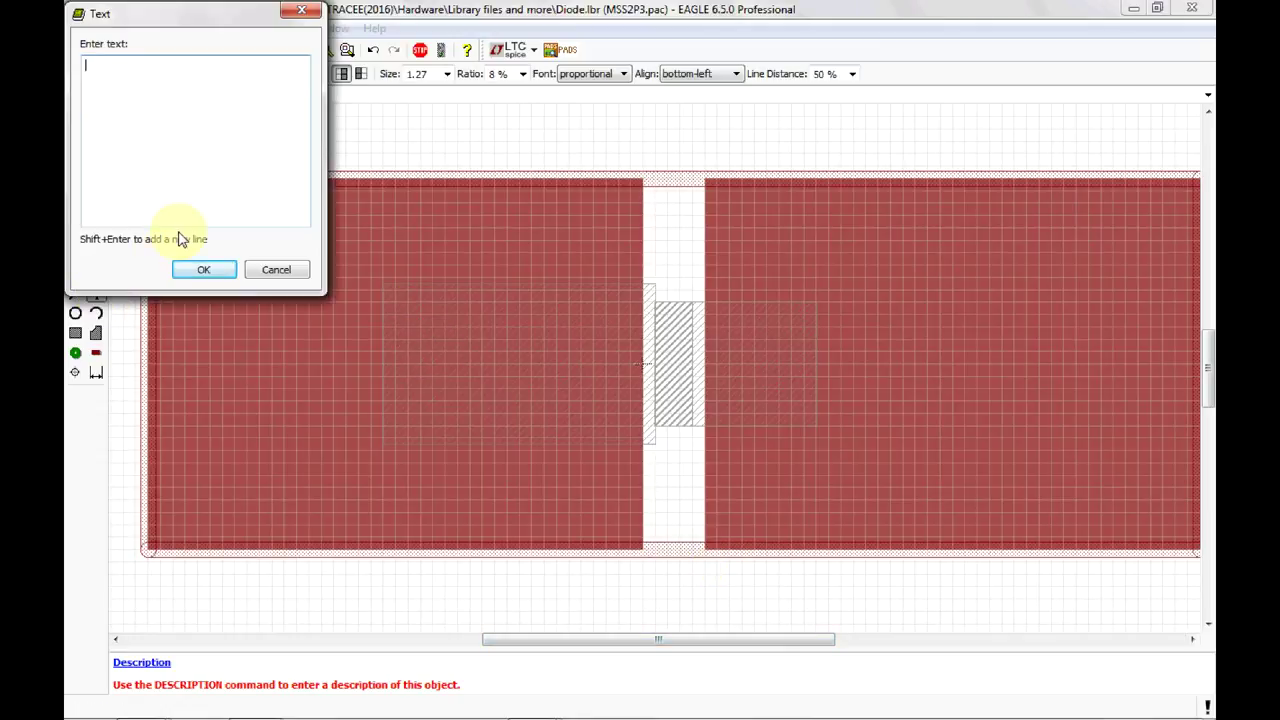
text(>)
key(BackSpace)
text(NA<)
key(BackSpace)
text(ME)
click(200, 270)
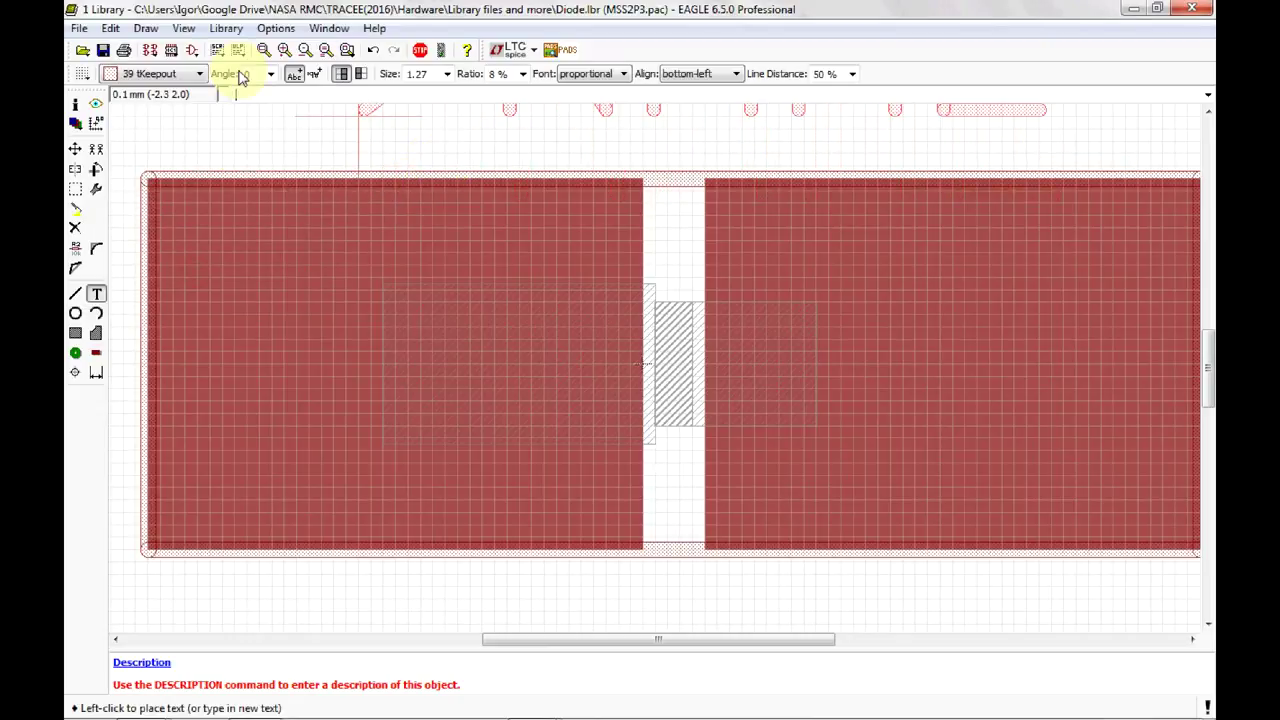
click(197, 74)
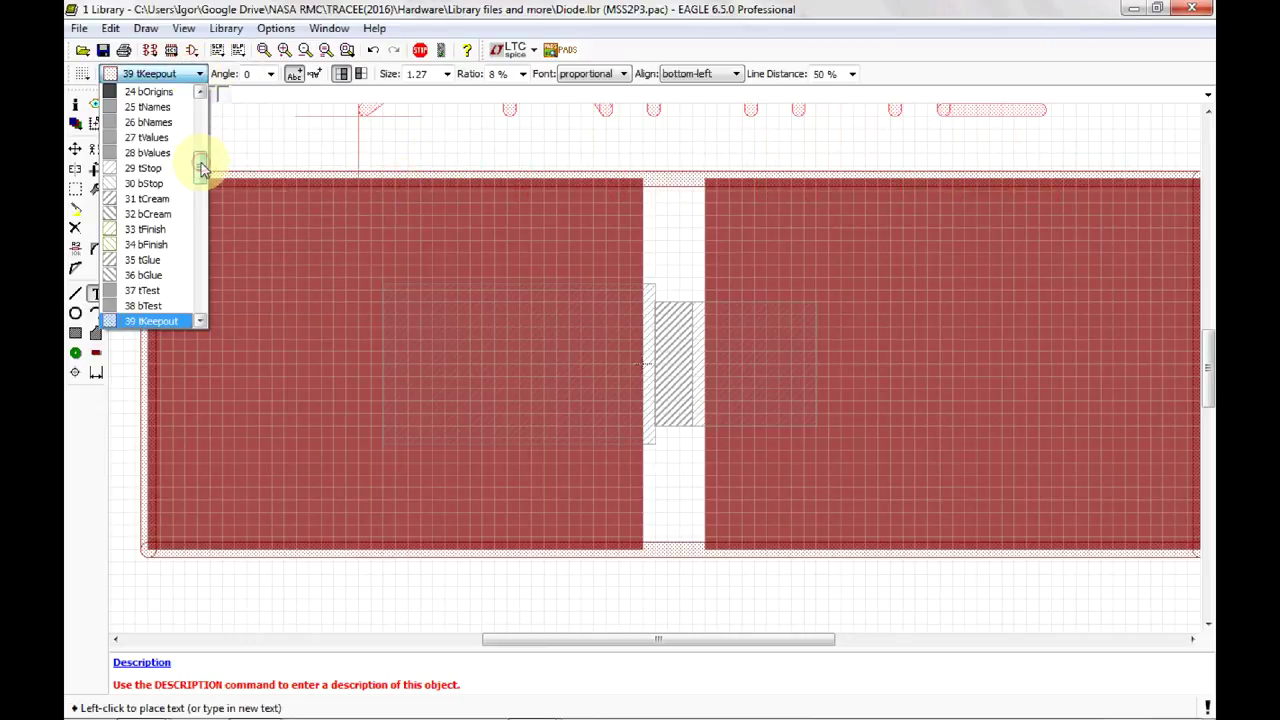
click(176, 108)
scroll(396, 160, down, 1)
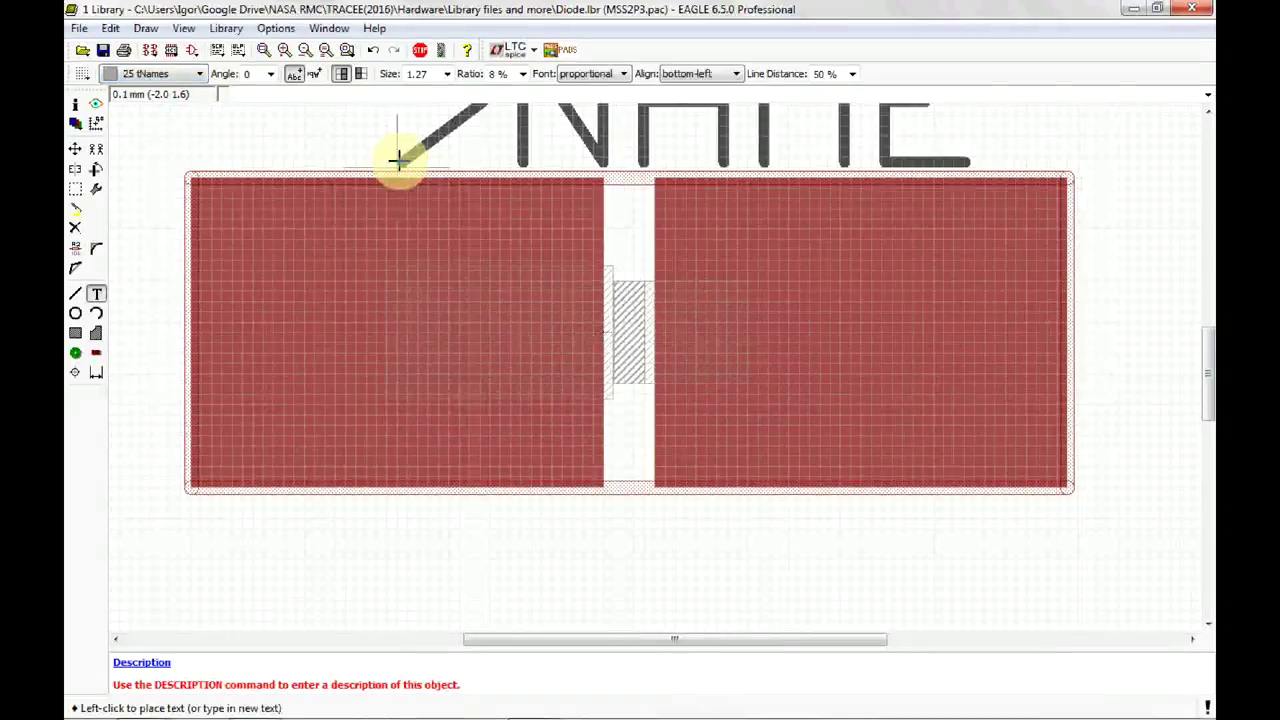
click(399, 158)
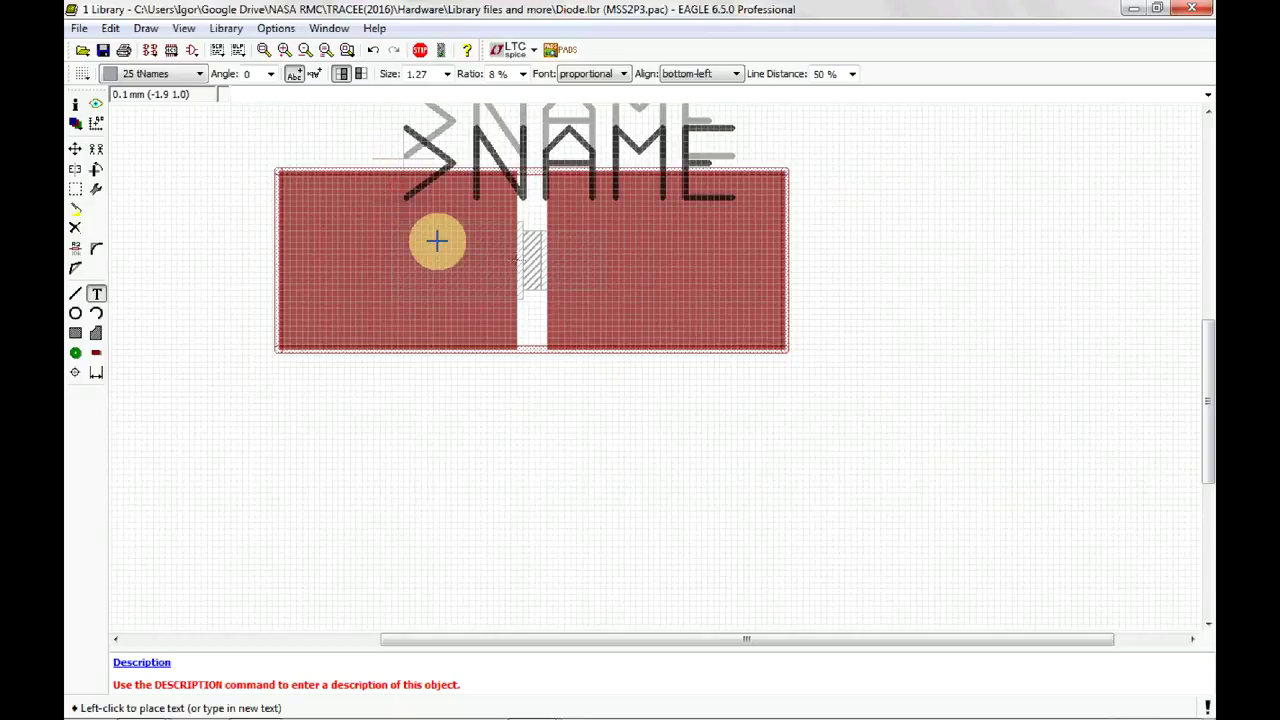
Step: Place a >VALUE text just below the keepout outline and end the text command
click(418, 270)
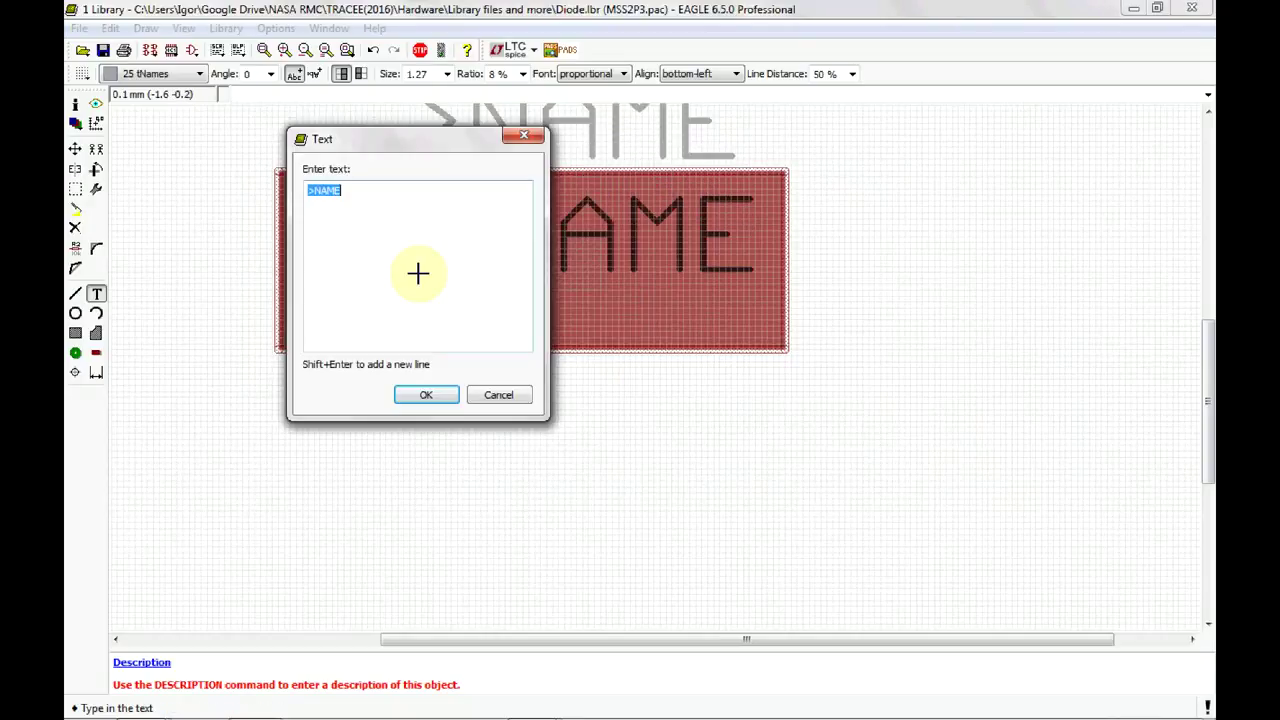
click(388, 192)
key(BackSpace)
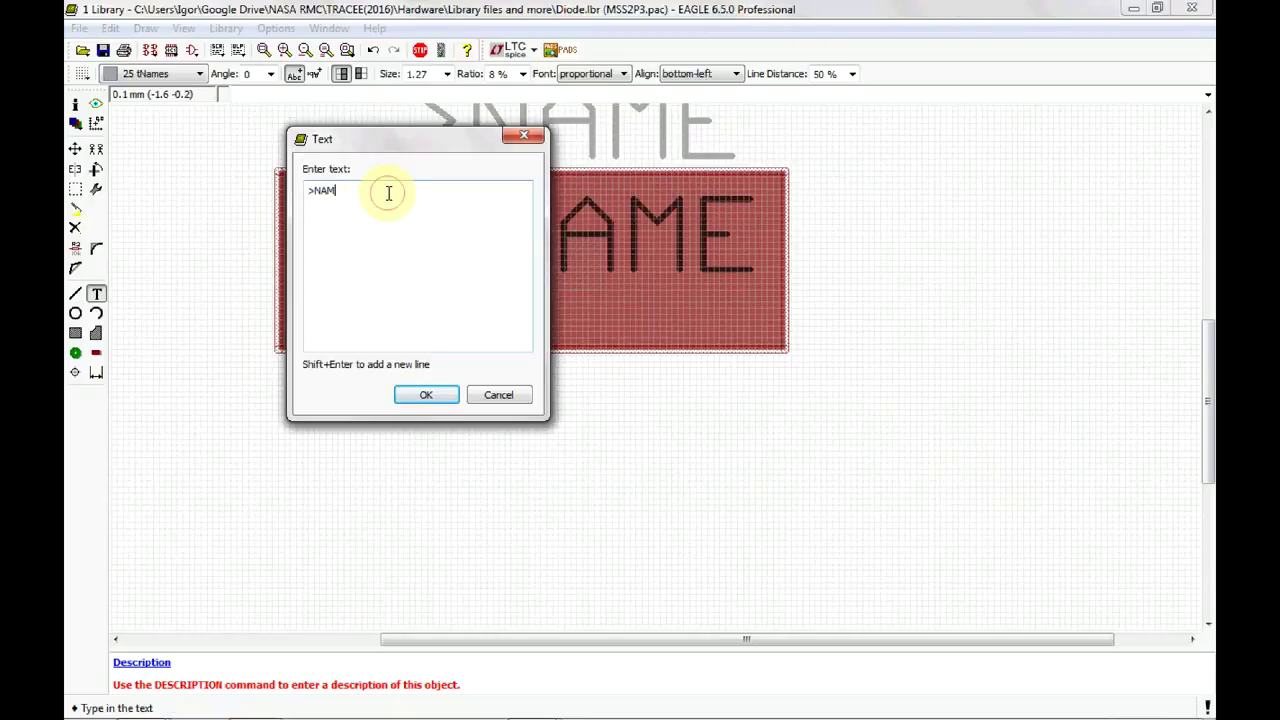
key(BackSpace)
key(BackSpace)
key(BackSpace)
text(VALUE)
click(437, 391)
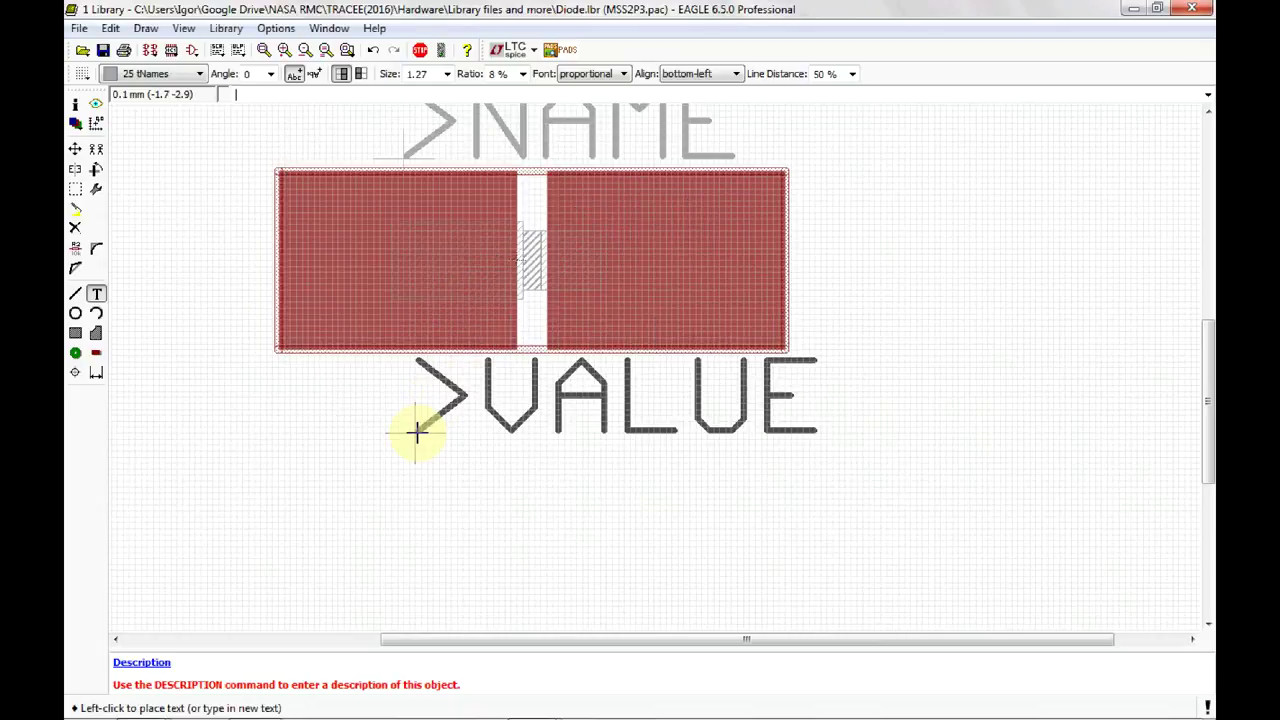
click(343, 435)
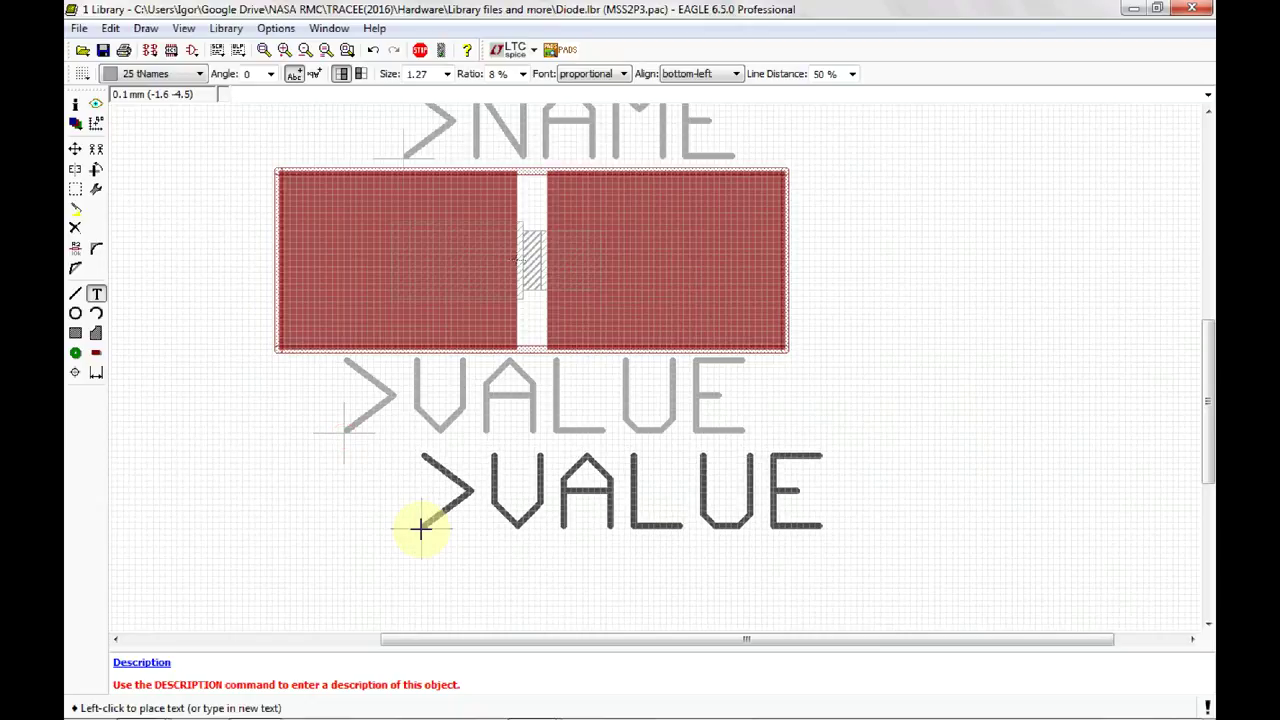
click(420, 49)
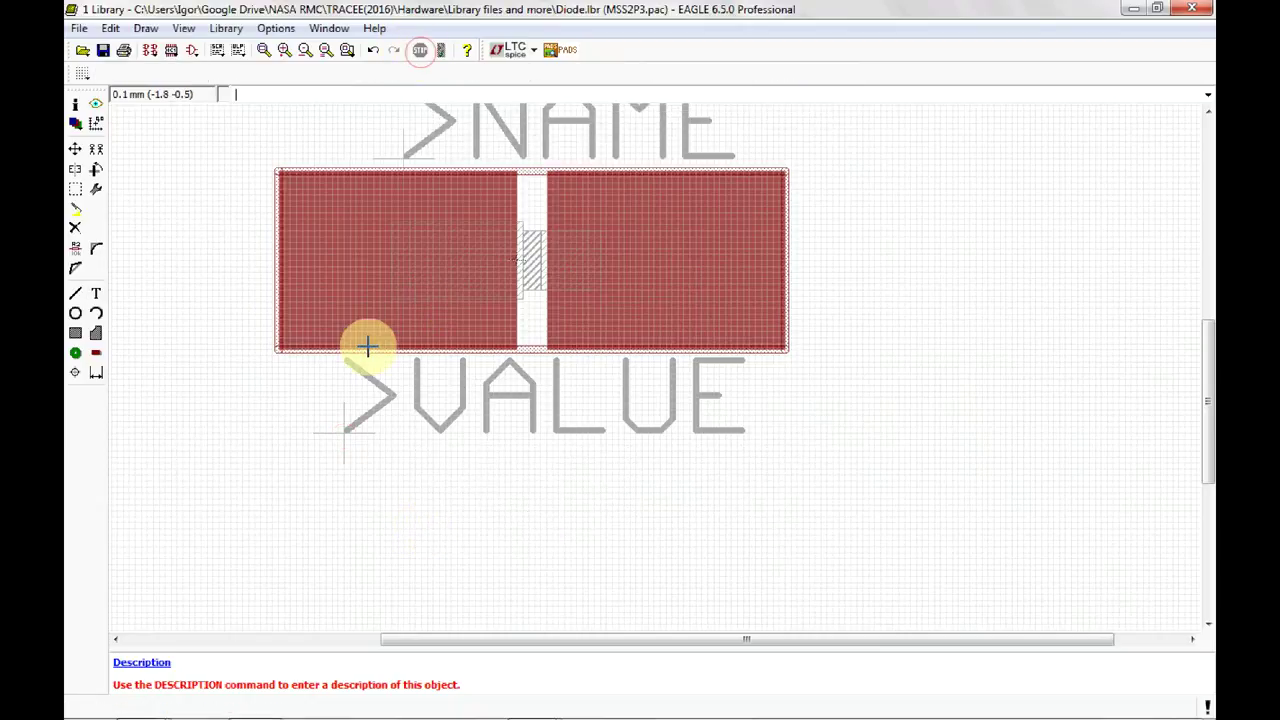
Step: Change the layer of the >VALUE text to 27 tValues
click(75, 104)
click(345, 434)
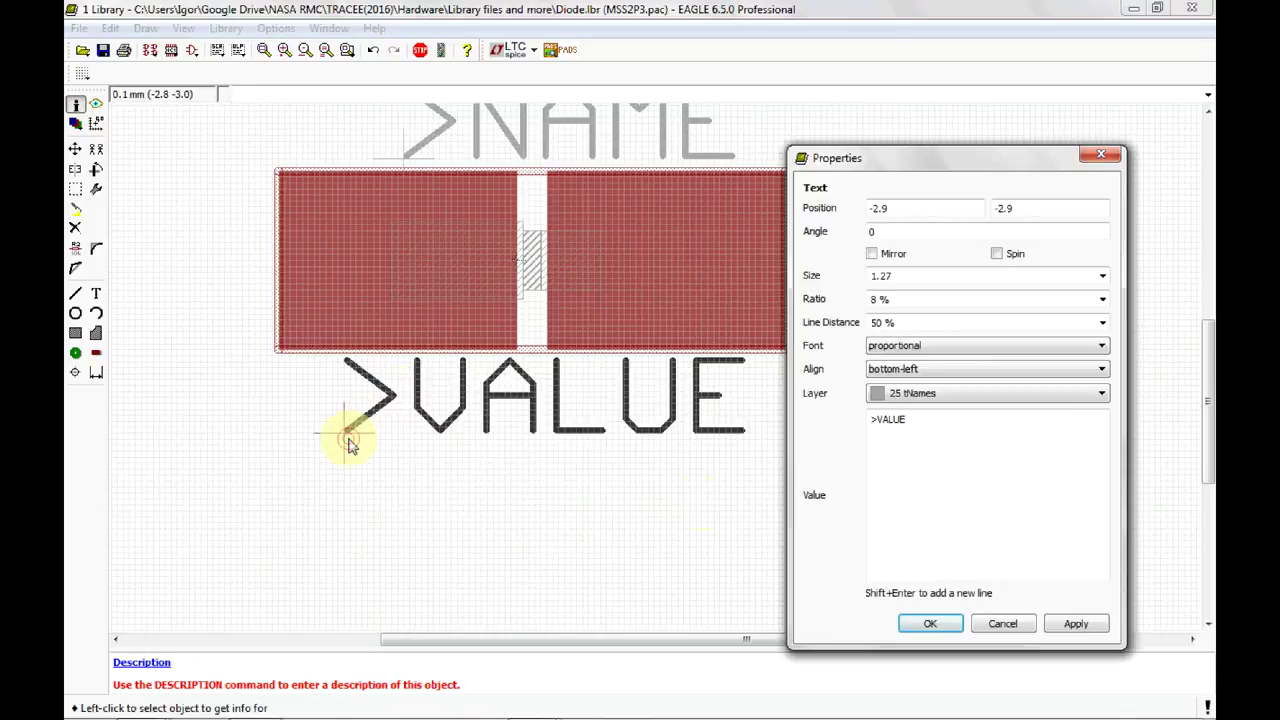
click(935, 395)
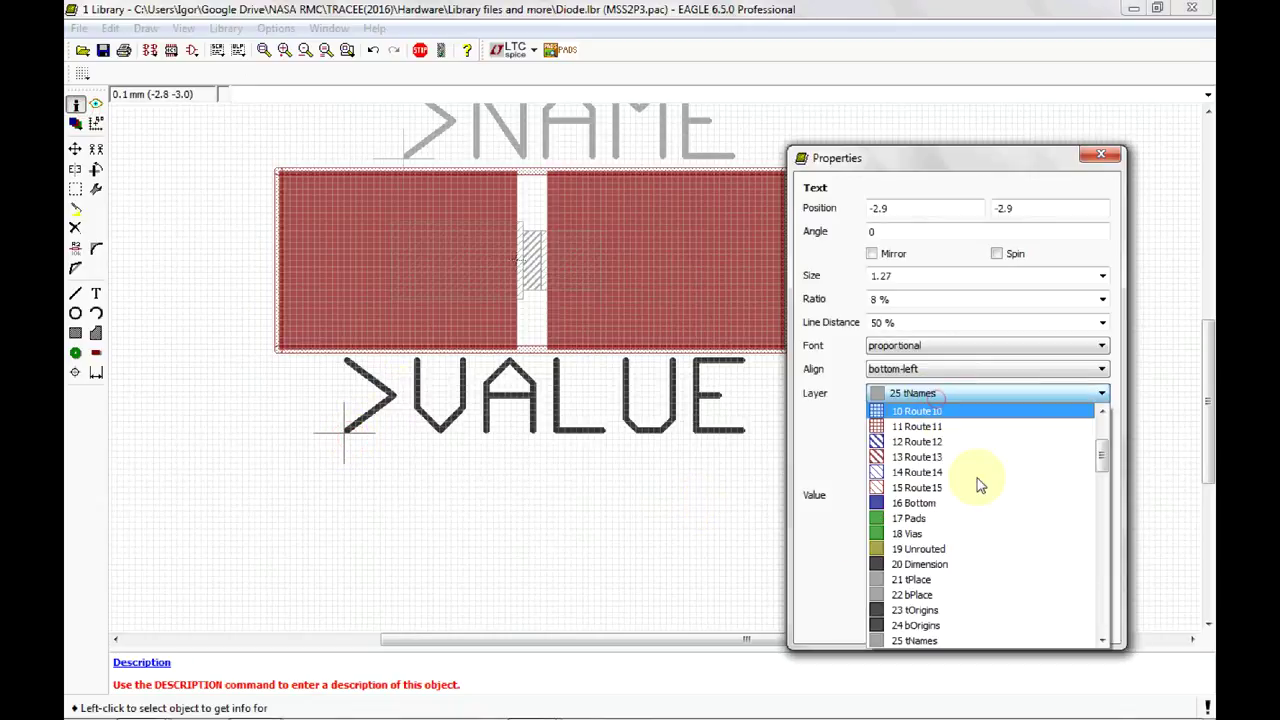
click(1102, 640)
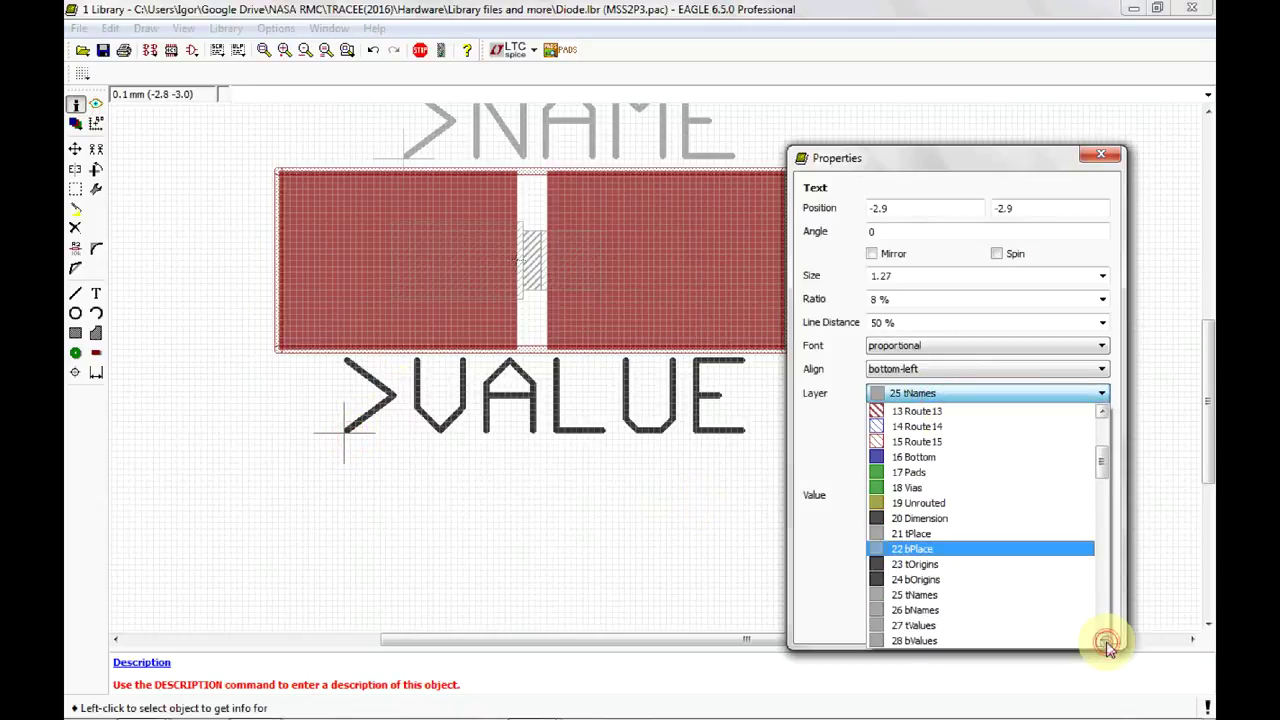
click(1000, 625)
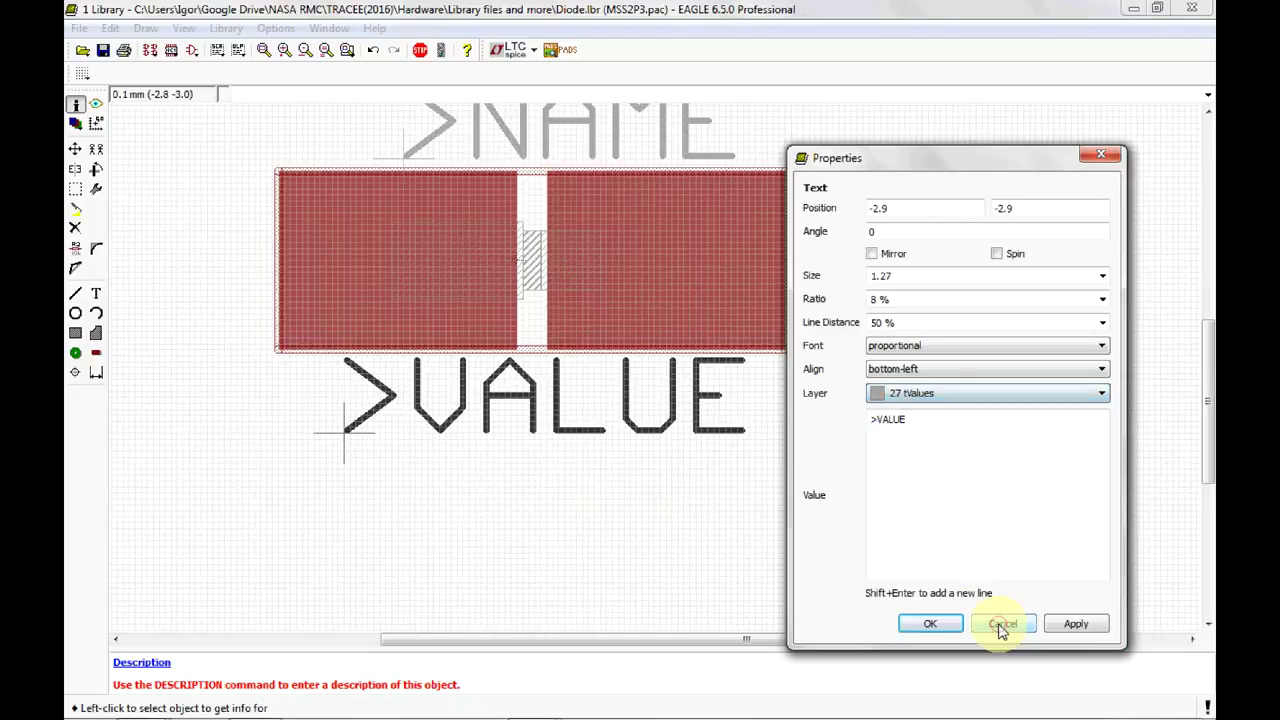
click(1070, 623)
click(922, 621)
Step: Switch to the Vishay MSS2P3 datasheet in Chrome, examine the package outline for the cathode side, and return to the EAGLE package editor
scroll(589, 303, down, 3)
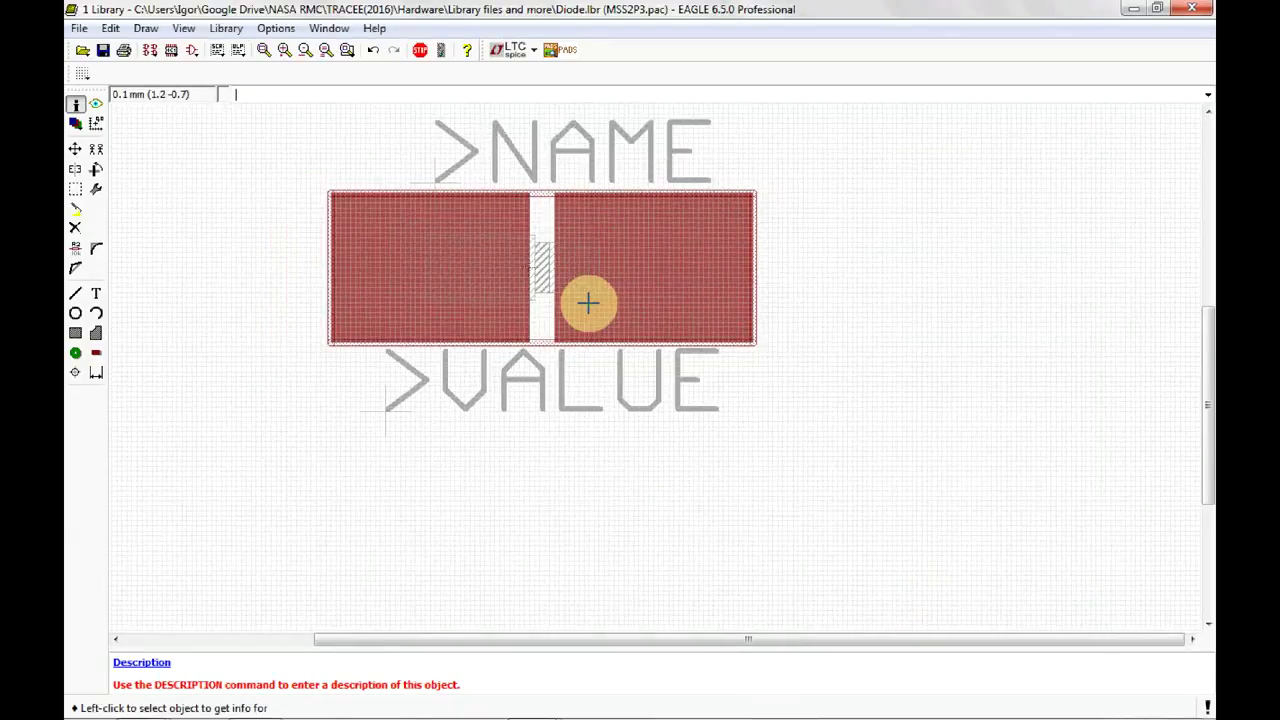
middle_drag(482, 176, 414, 214)
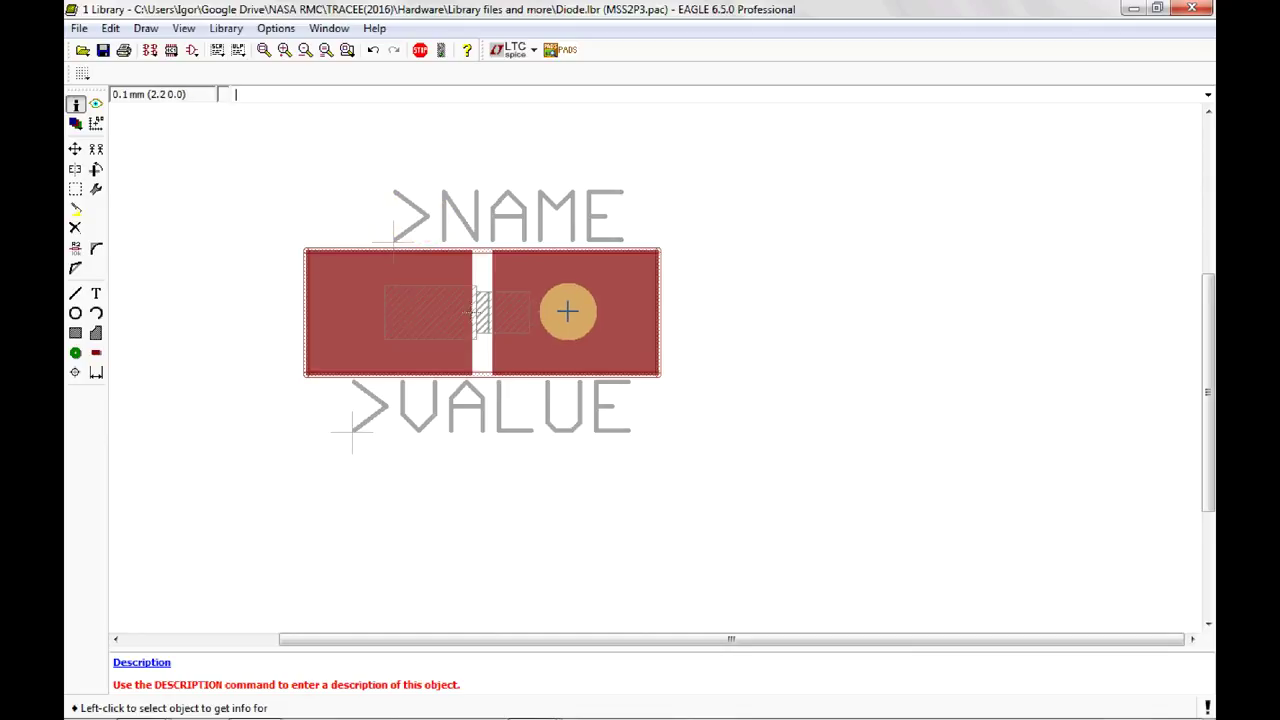
mouse_move(253, 712)
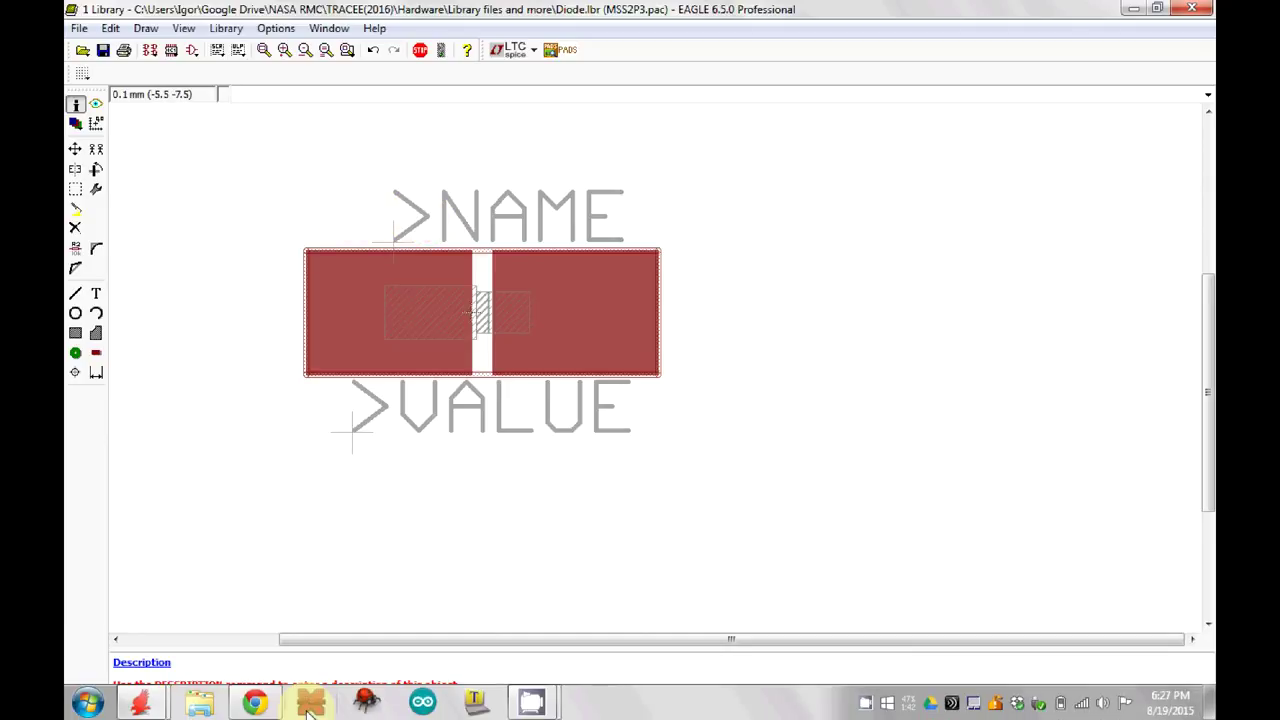
click(253, 705)
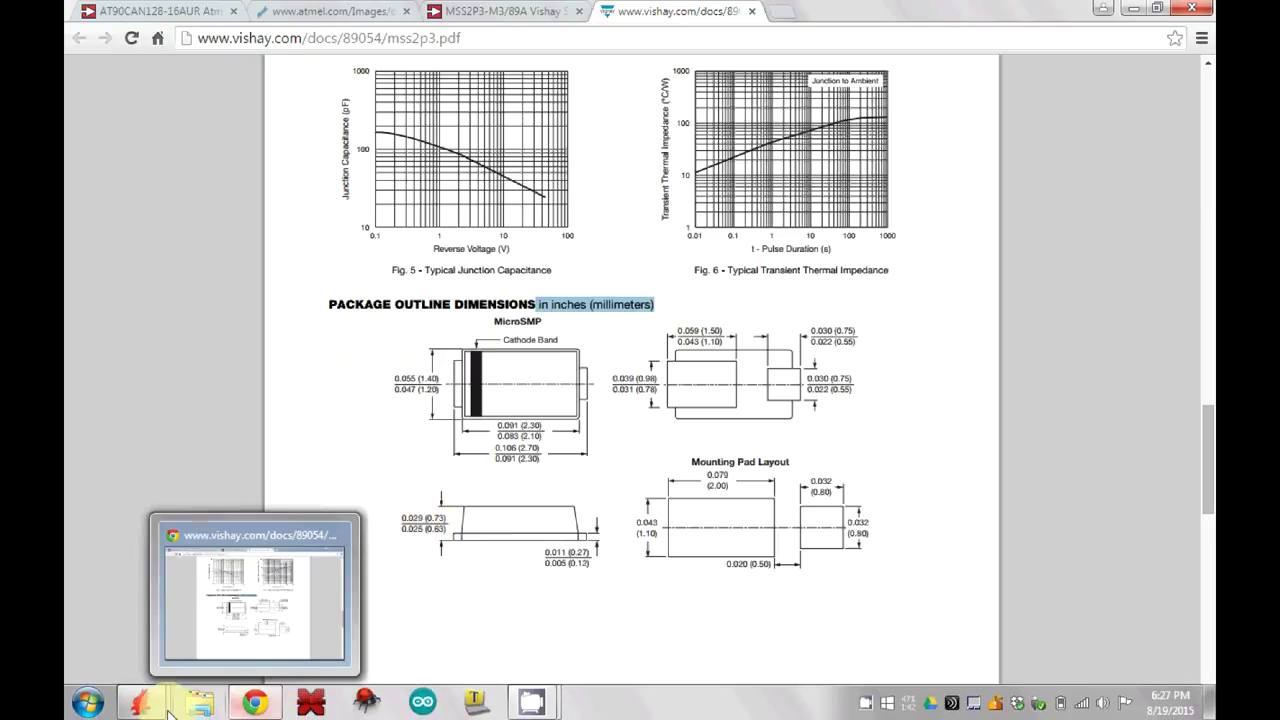
mouse_move(140, 703)
click(383, 632)
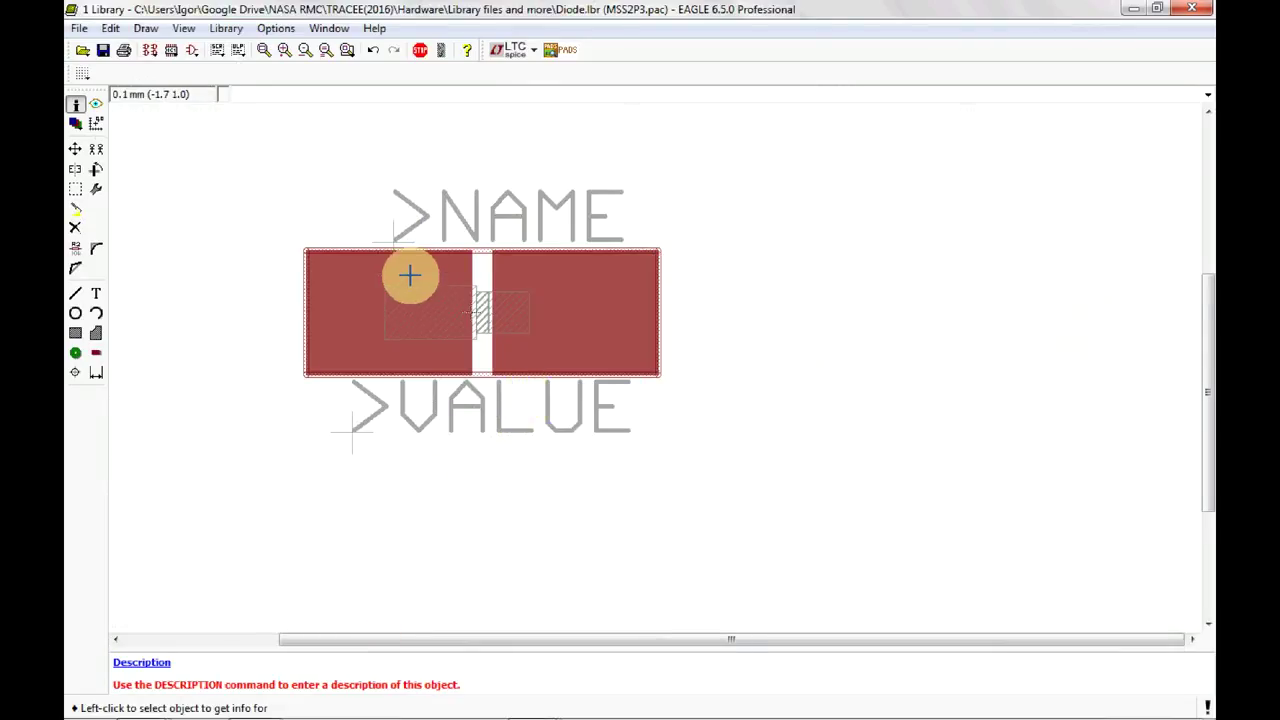
Step: Rename the left SMD pad of the package to C for the cathode
scroll(409, 274, up, 4)
scroll(472, 299, down, 1)
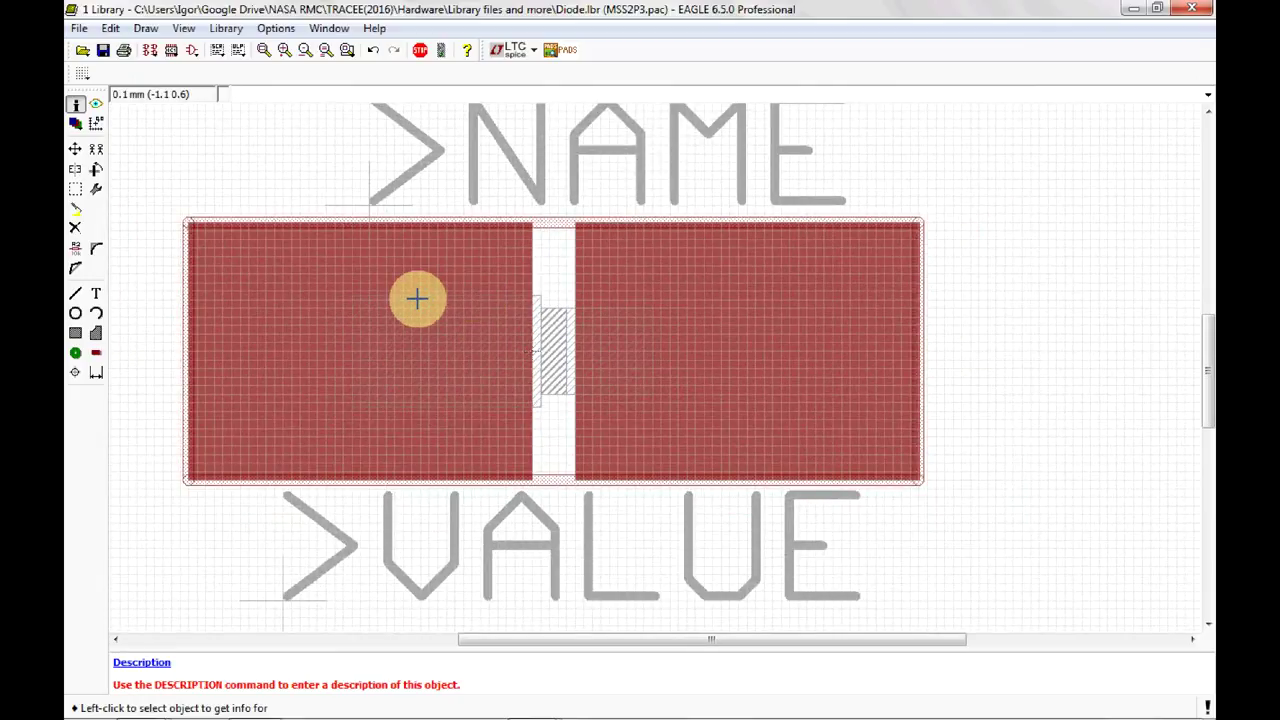
click(314, 352)
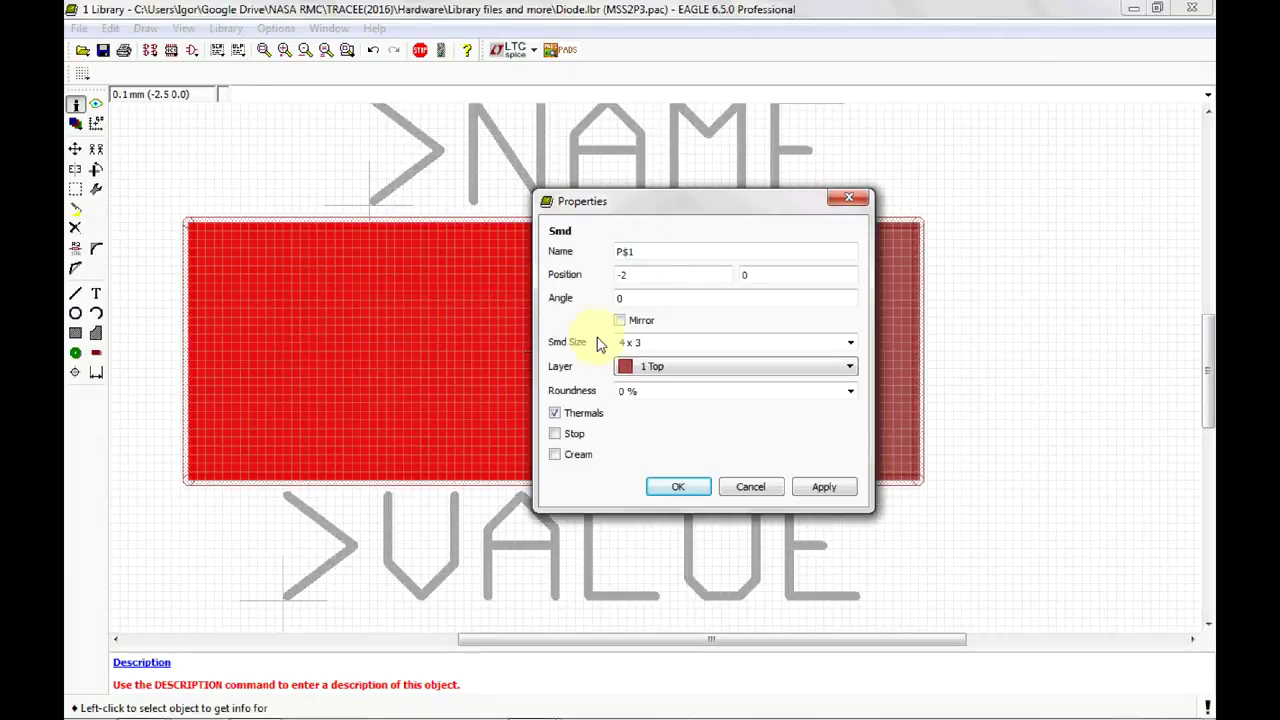
drag(643, 251, 580, 248)
text(C)
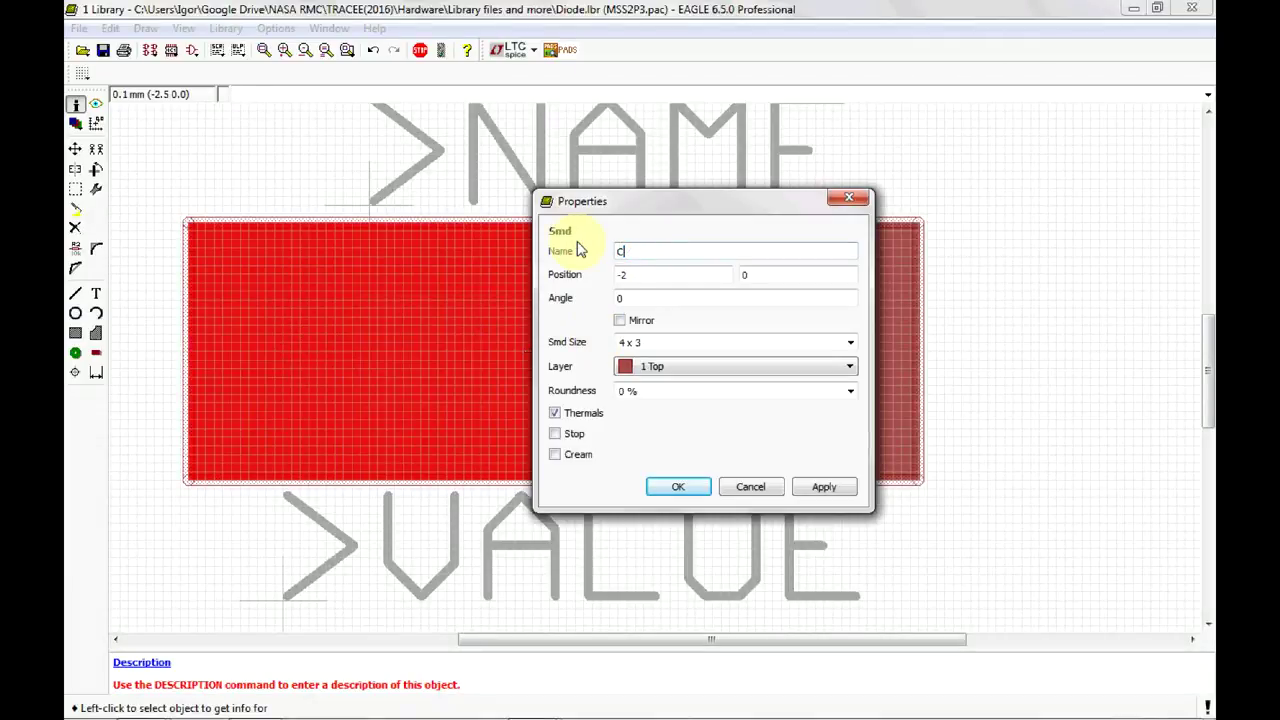
click(684, 490)
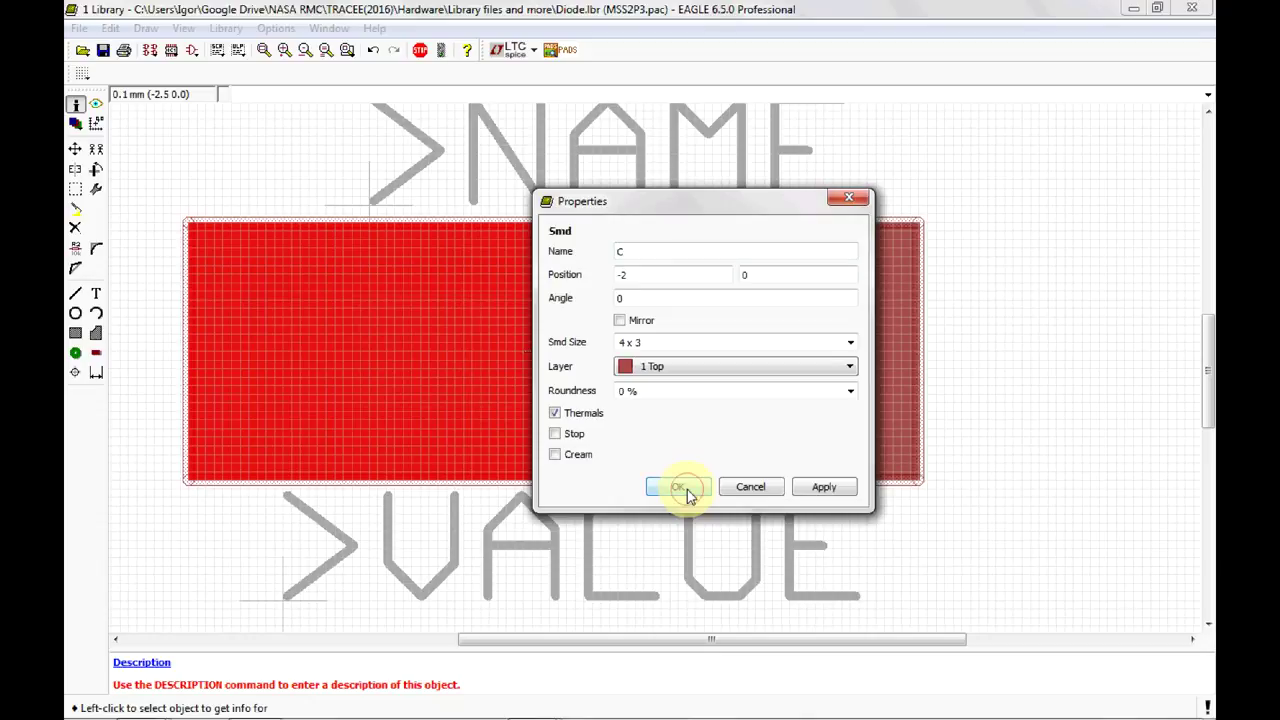
Step: Rename the right SMD pad of the package to A for the anode
click(830, 320)
drag(372, 251, 307, 243)
text(A)
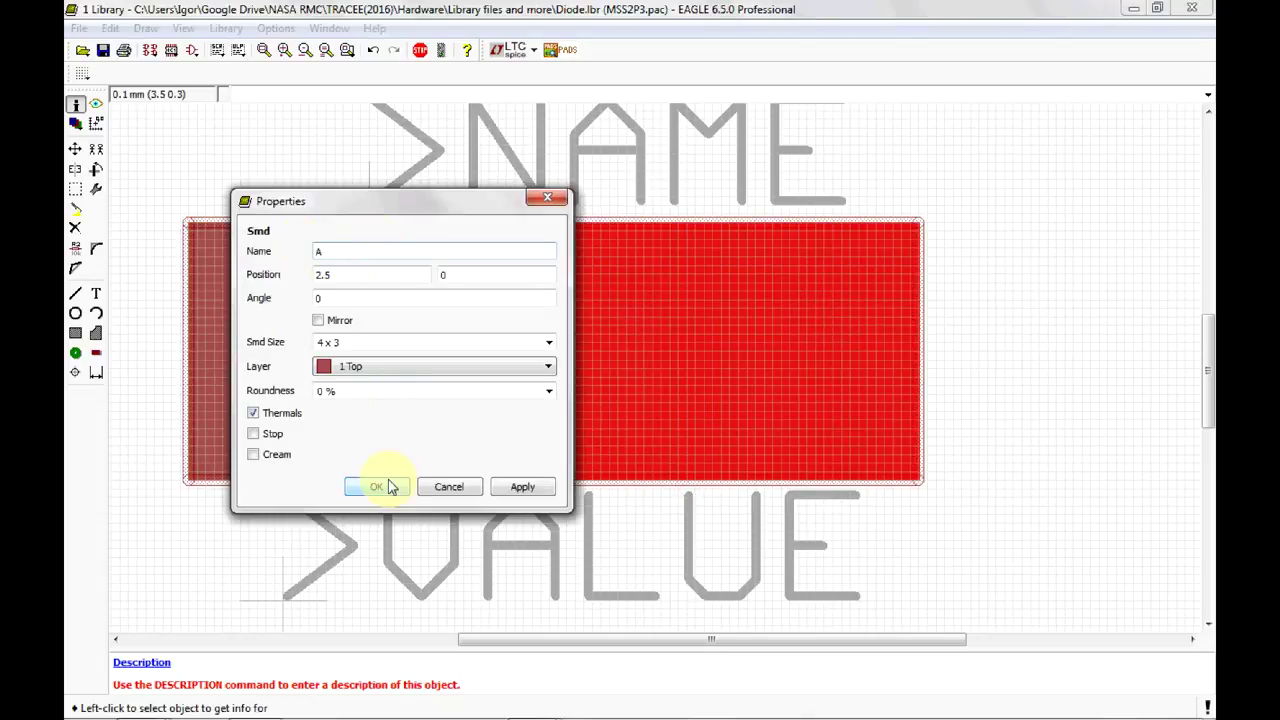
click(385, 486)
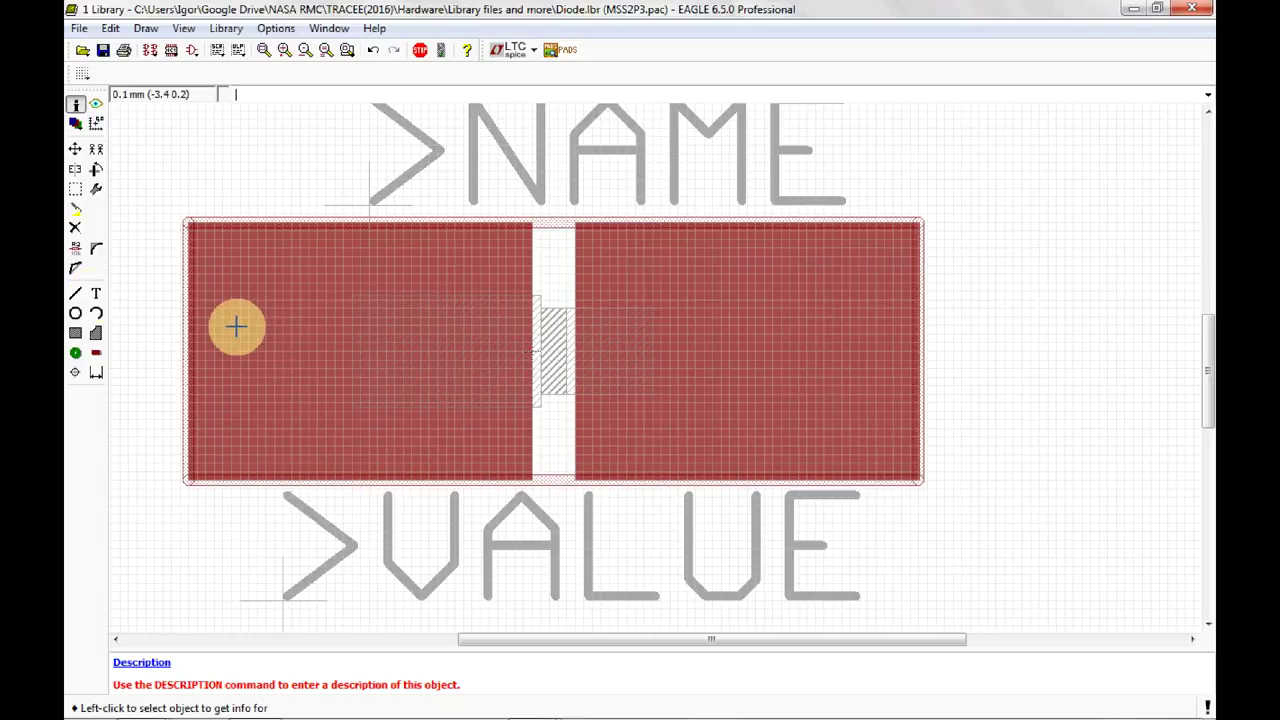
Step: Draw a vertical cathode band wire on layer 21 tPlace across the C pad at about x = -1.9 mm, and end the wire command
click(86, 290)
click(86, 293)
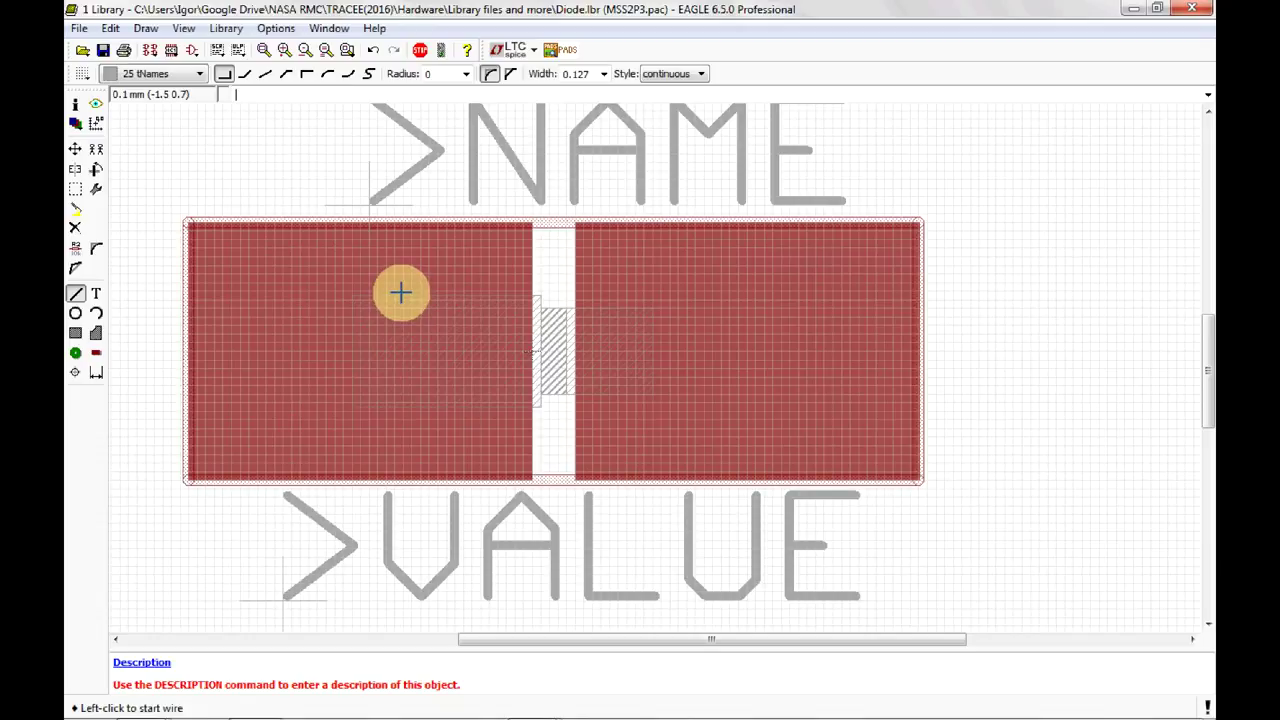
click(183, 74)
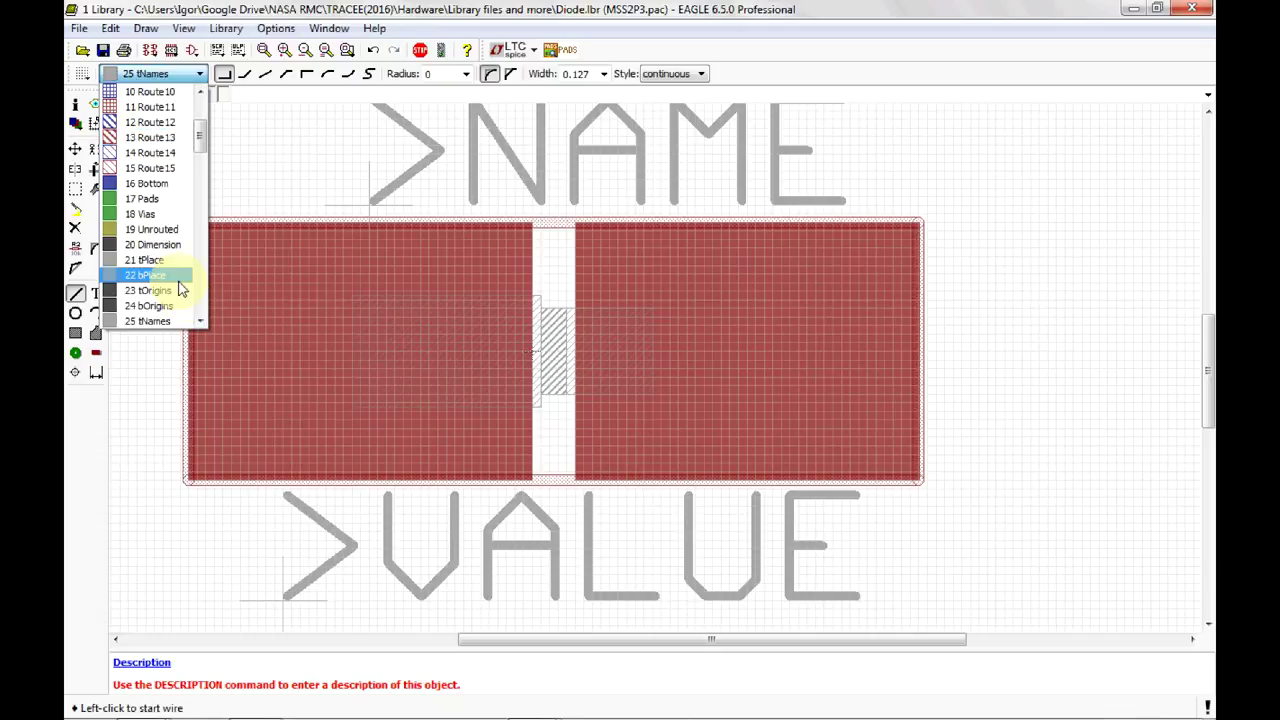
click(165, 259)
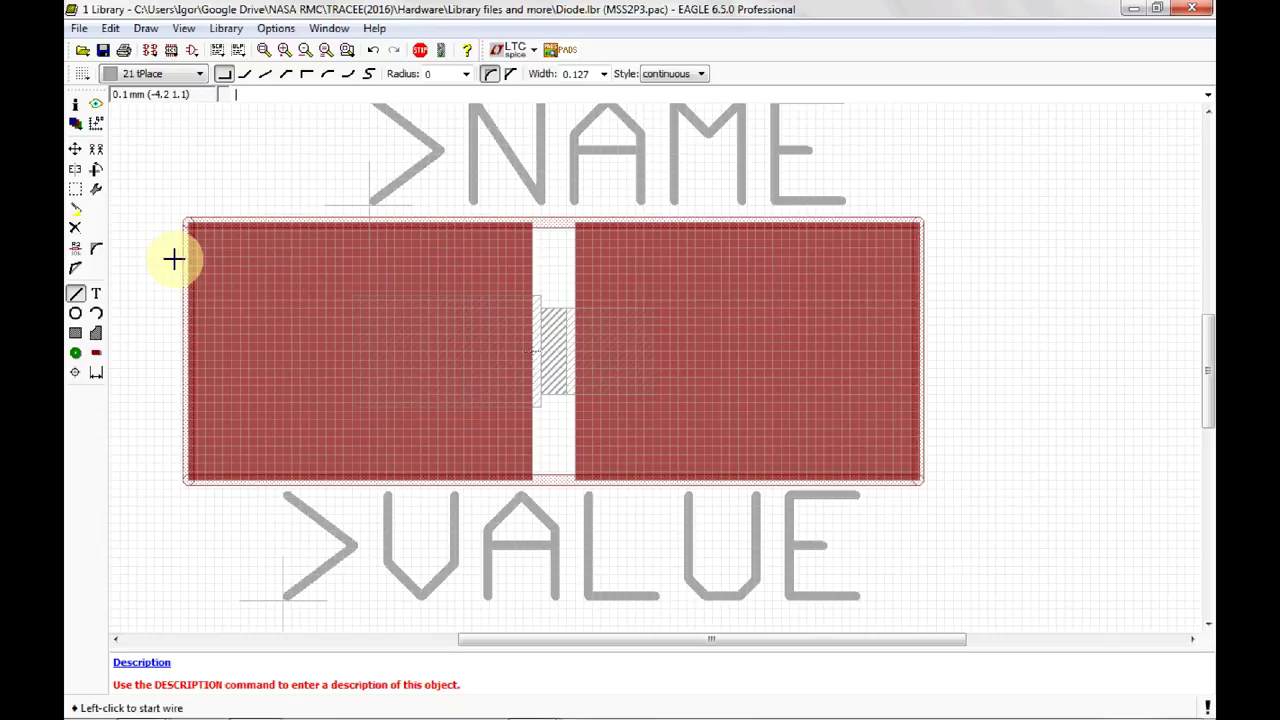
click(365, 258)
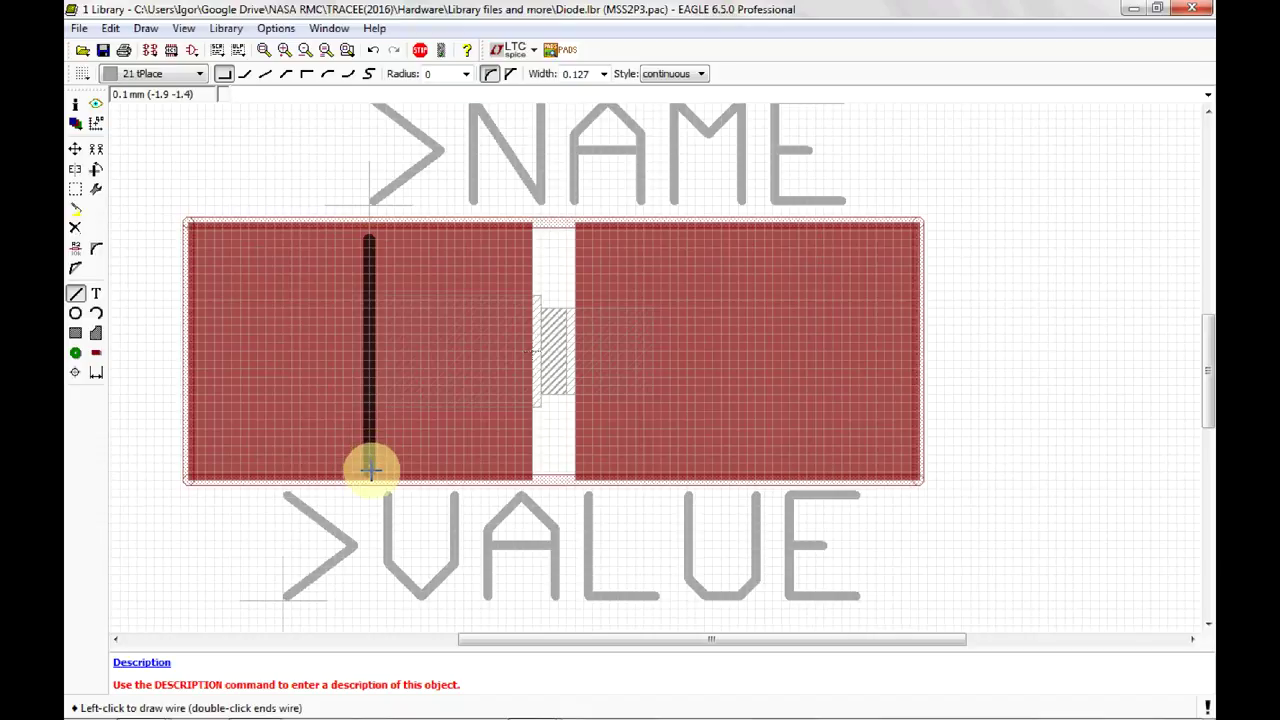
click(369, 465)
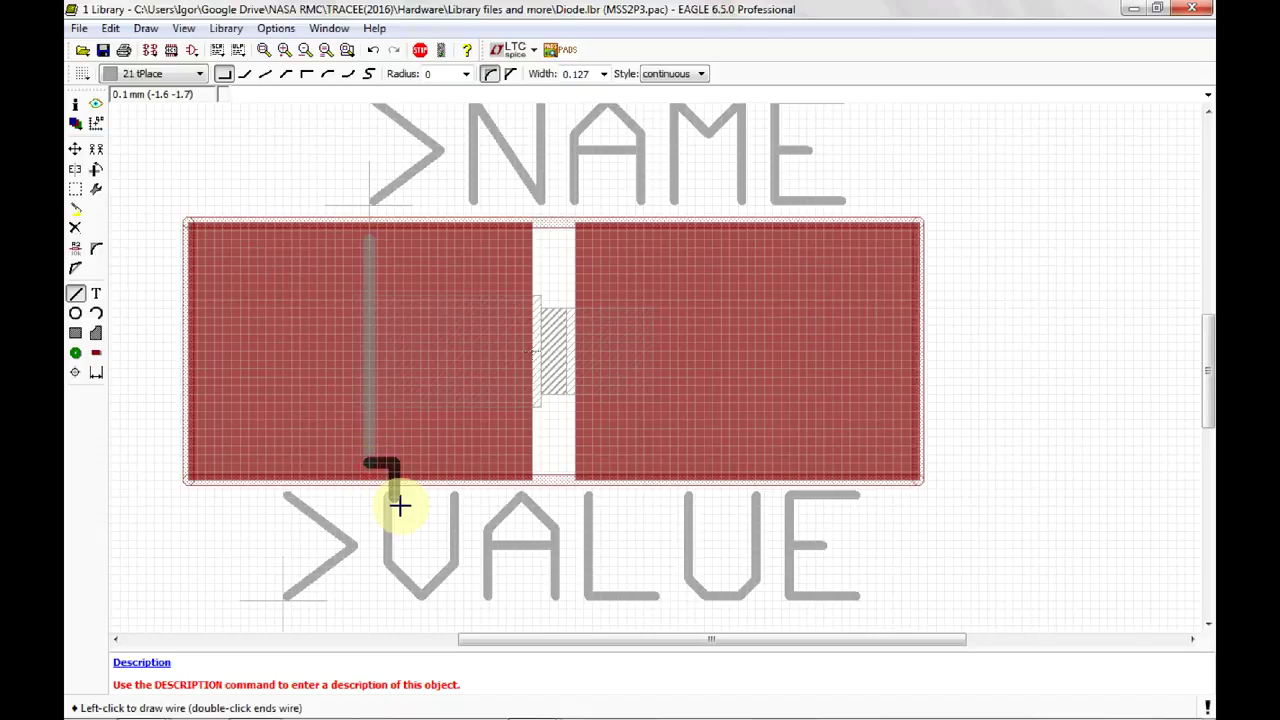
click(420, 49)
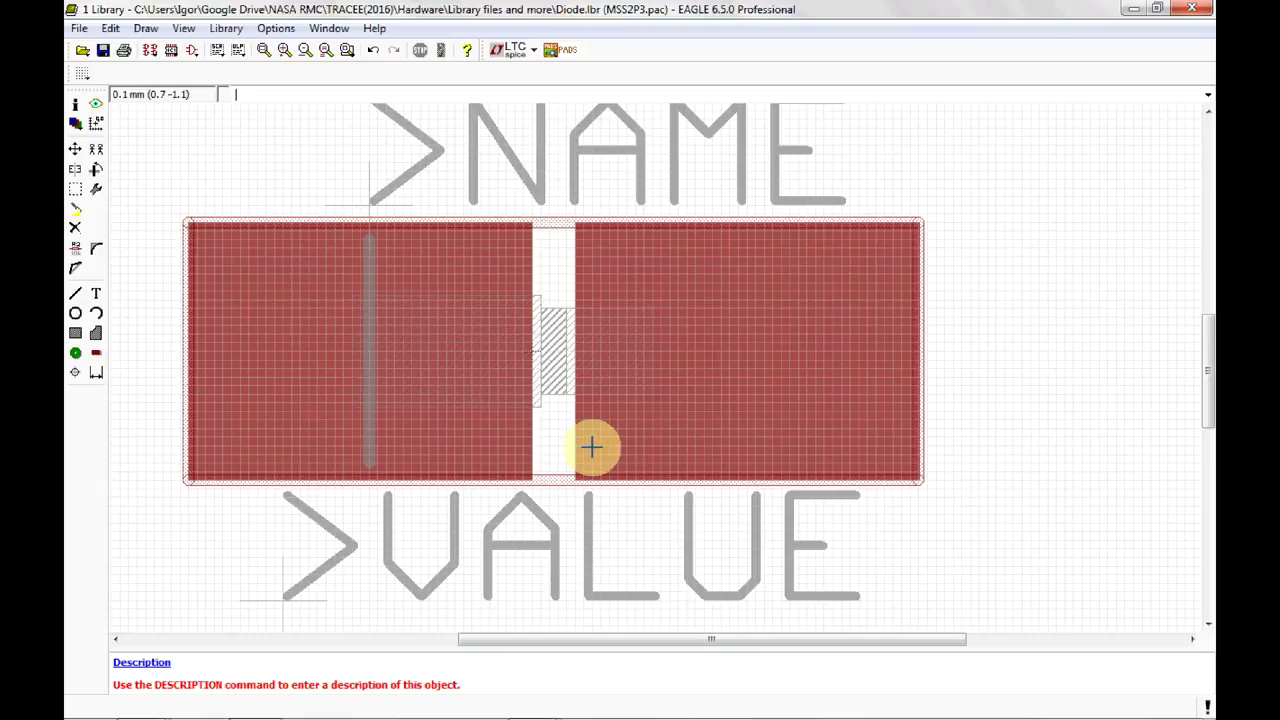
Step: Check the cathode band in the Vishay datasheet in Chrome, return to the EAGLE package editor, and save the library
click(278, 705)
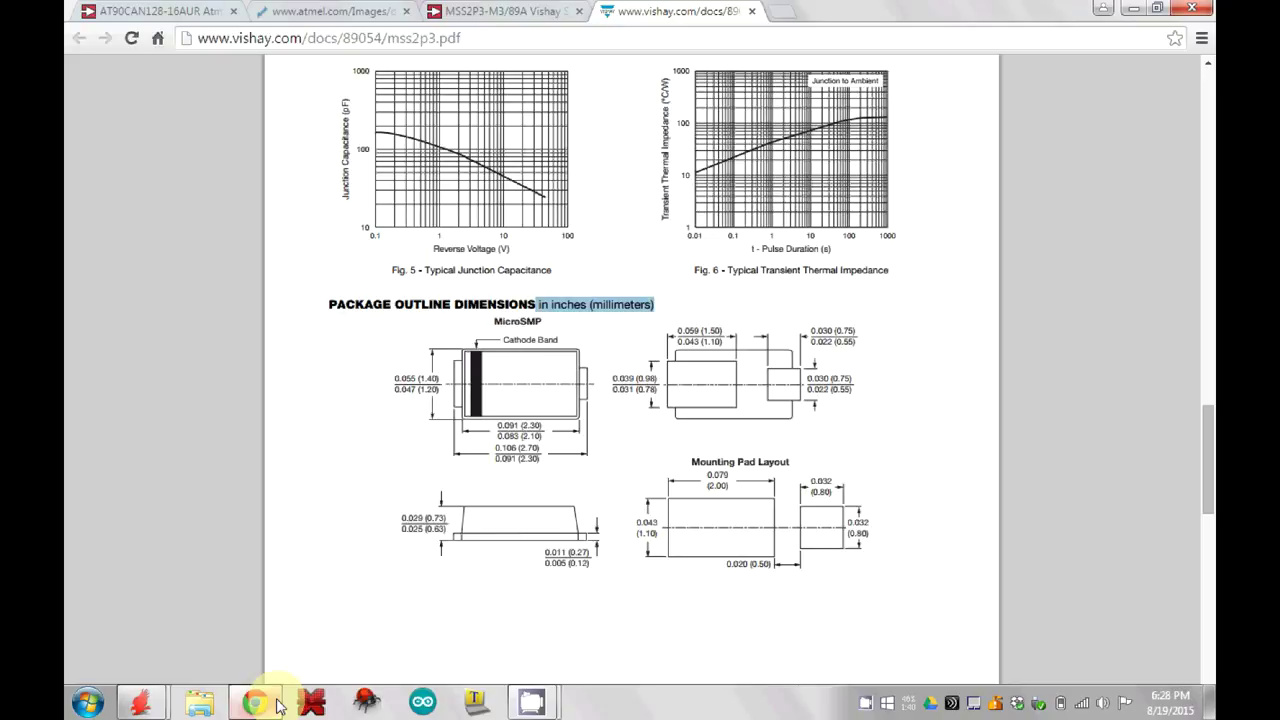
click(278, 705)
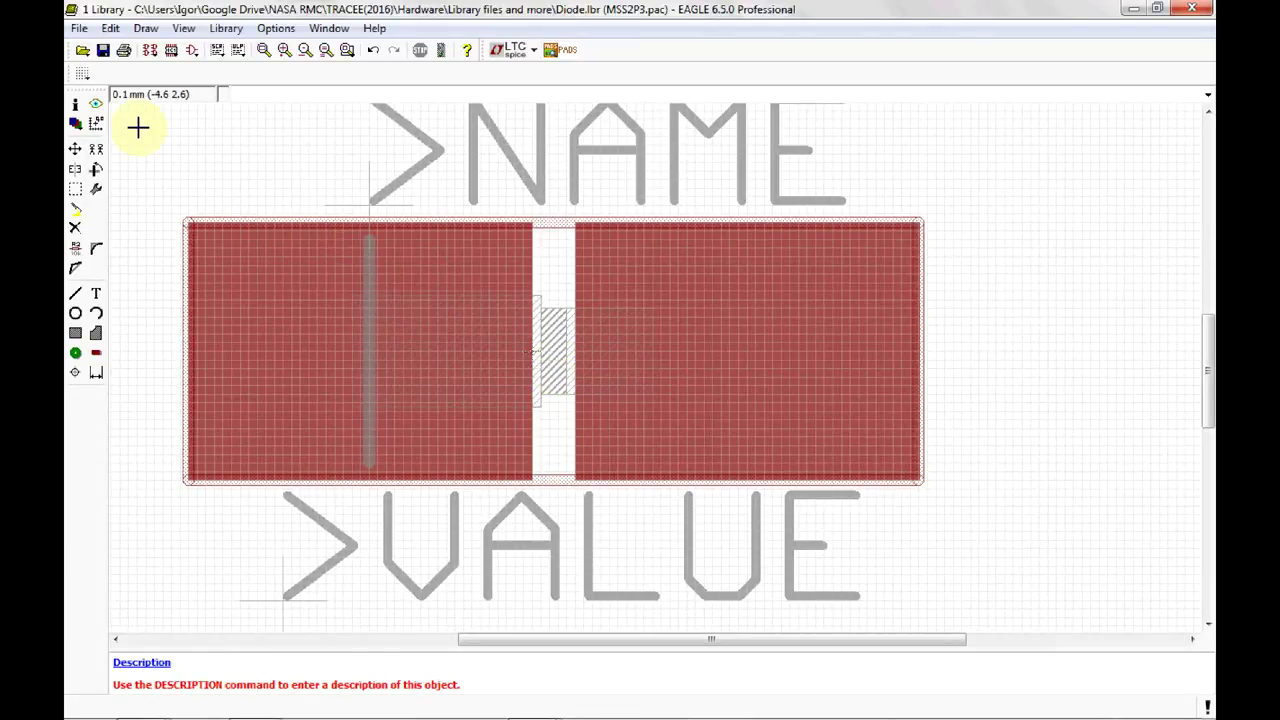
click(103, 51)
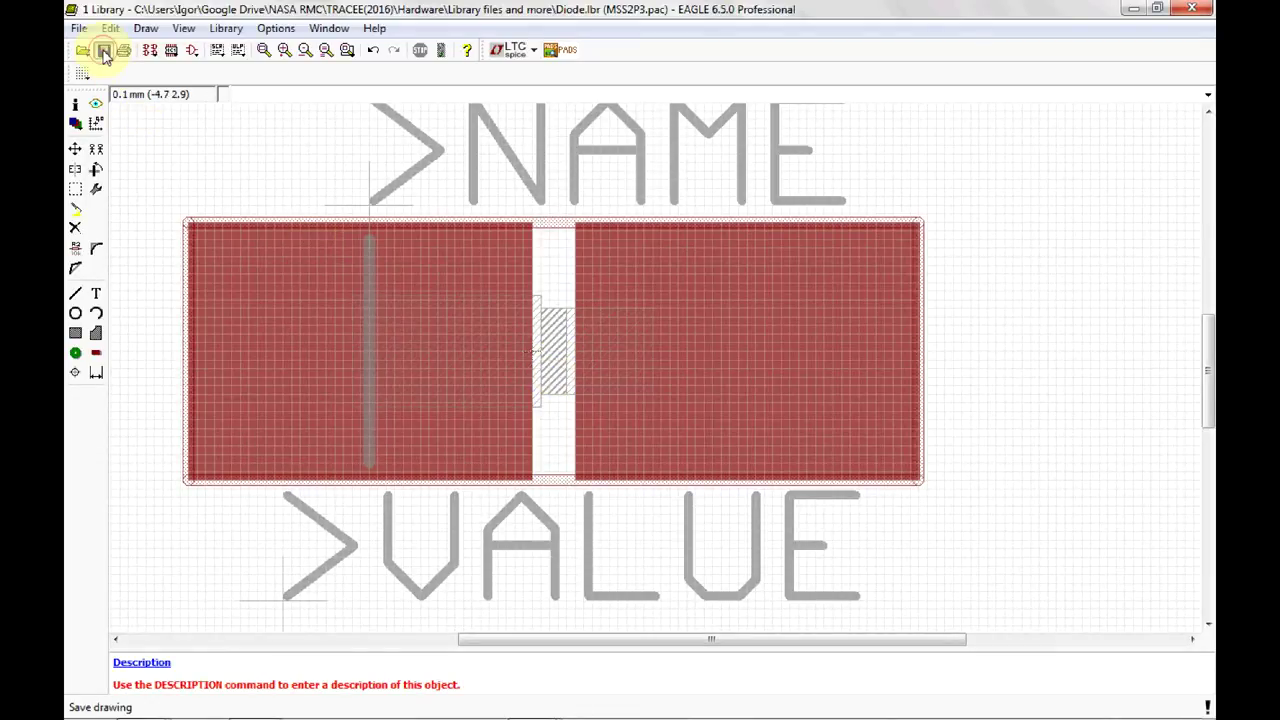
Step: Create a new device named MSS2P3 in the Diode library
click(157, 56)
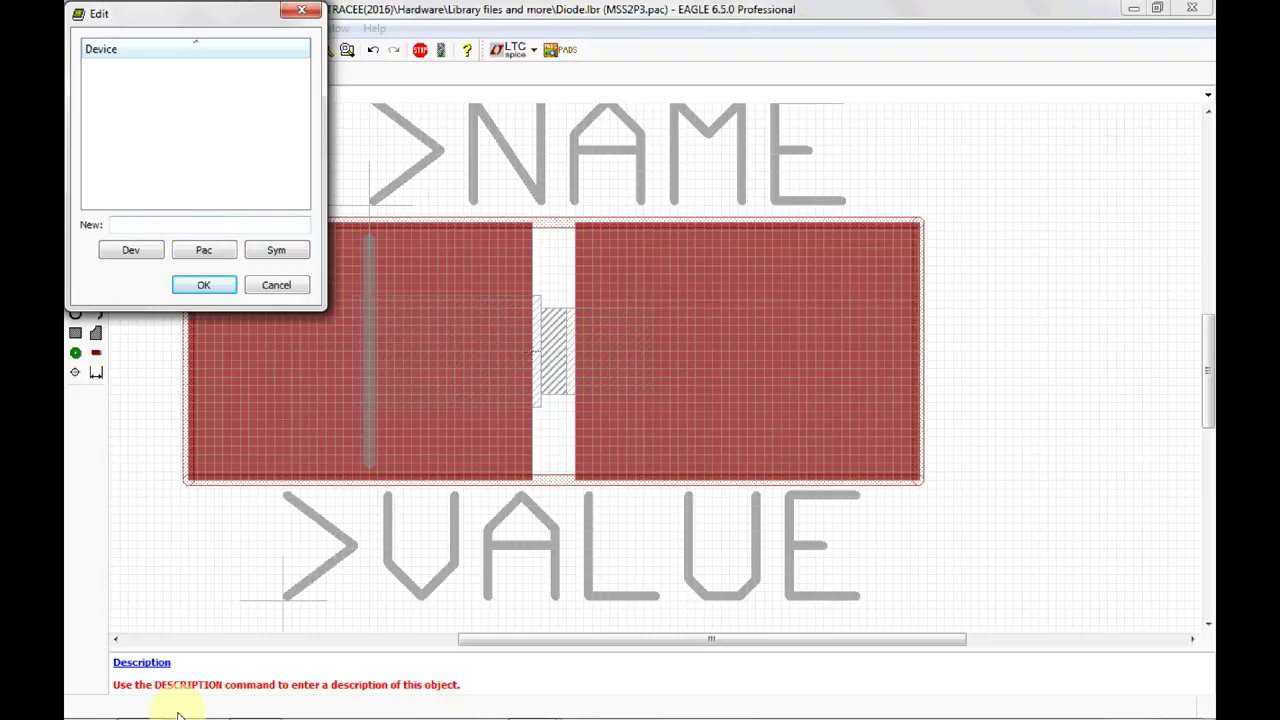
mouse_move(241, 708)
text(MSS)
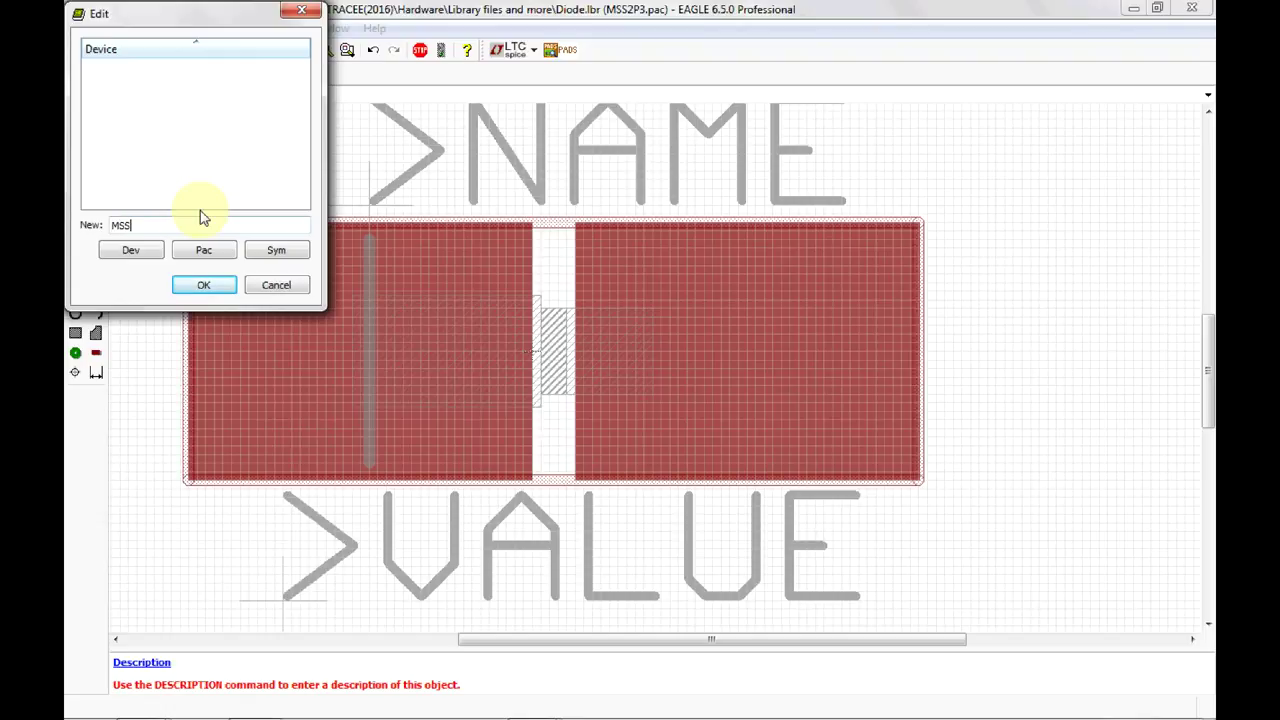
text(2P3)
click(196, 285)
click(212, 328)
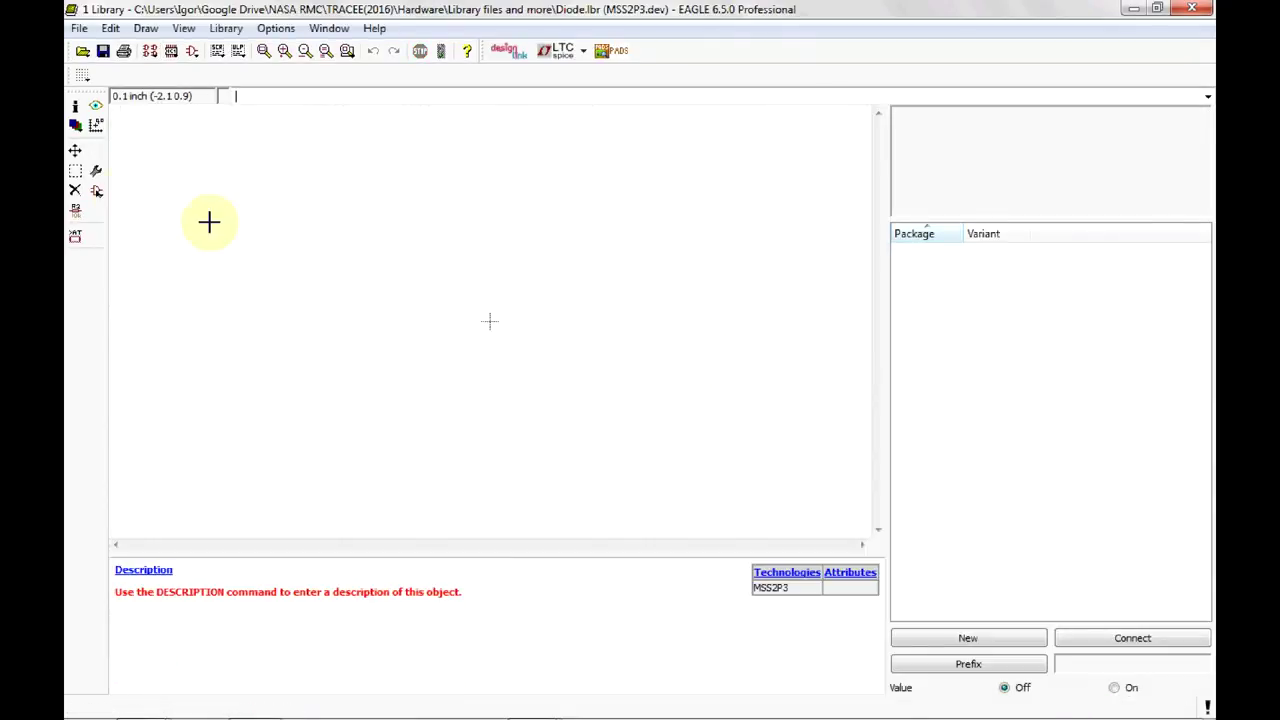
Step: Add the SCHOTTKY symbol to the device at the origin and end the add command
click(96, 194)
click(150, 225)
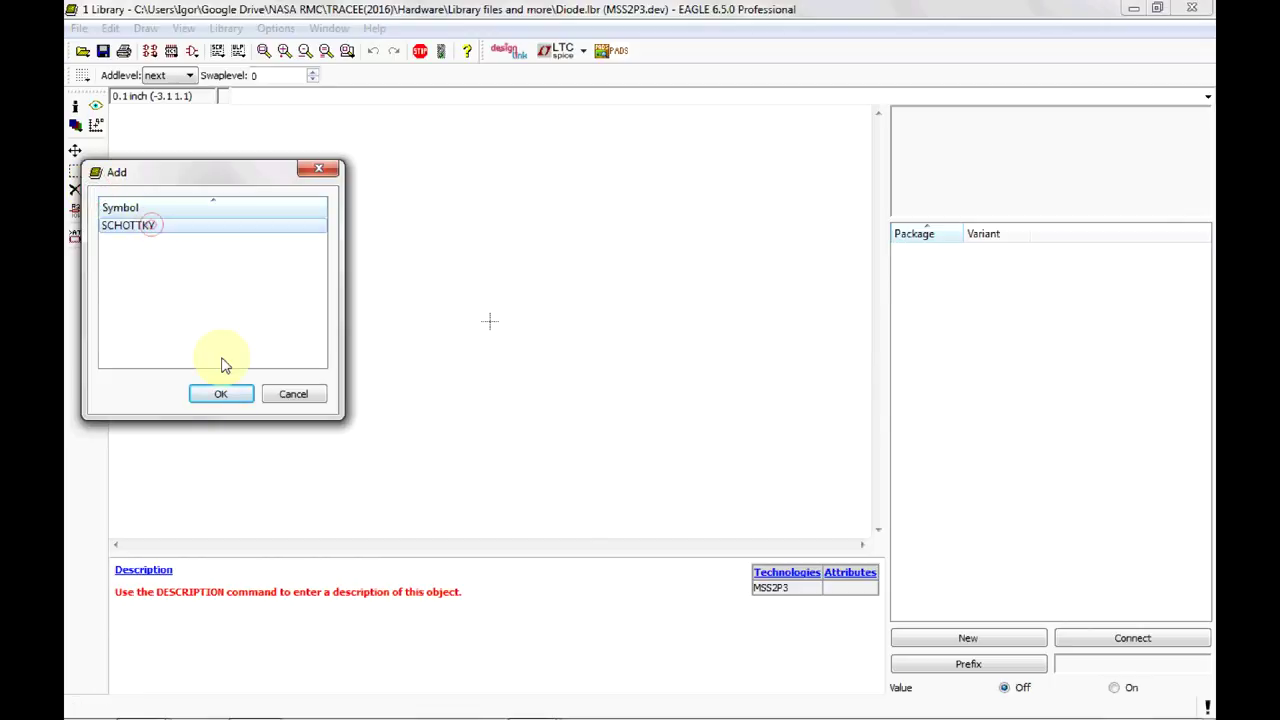
click(230, 393)
scroll(495, 346, up, 3)
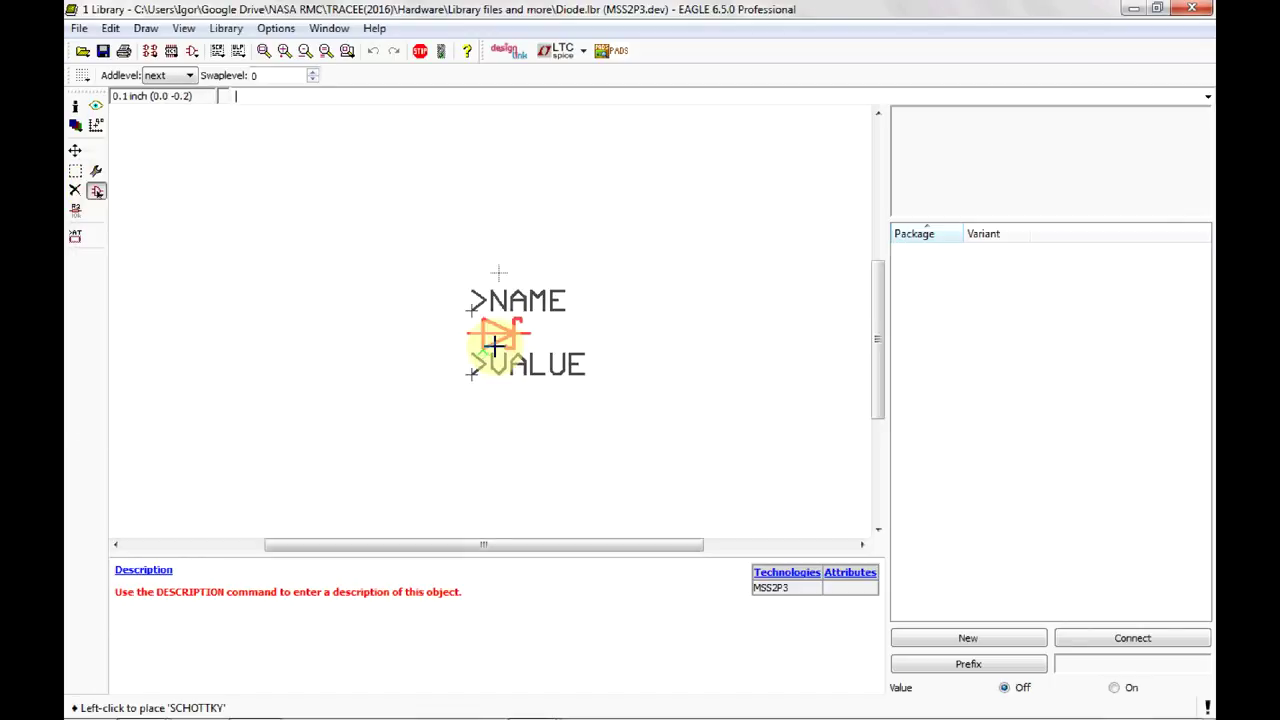
scroll(495, 346, up, 3)
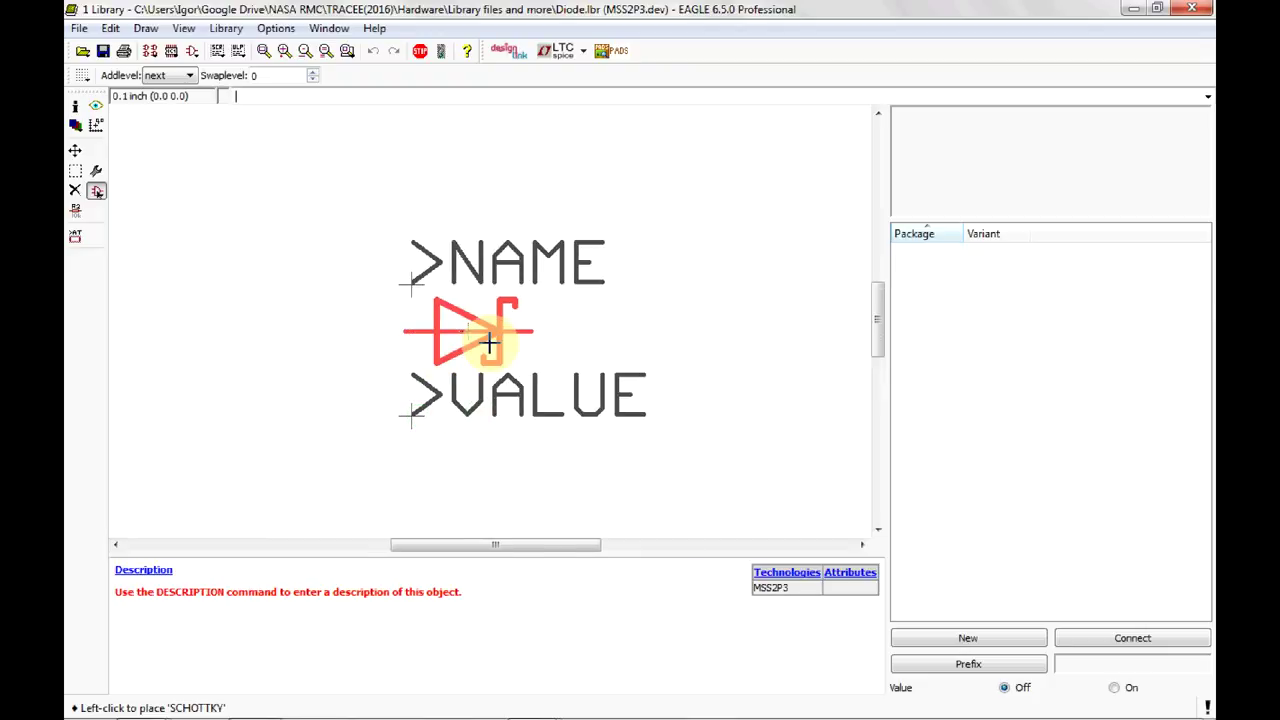
click(487, 340)
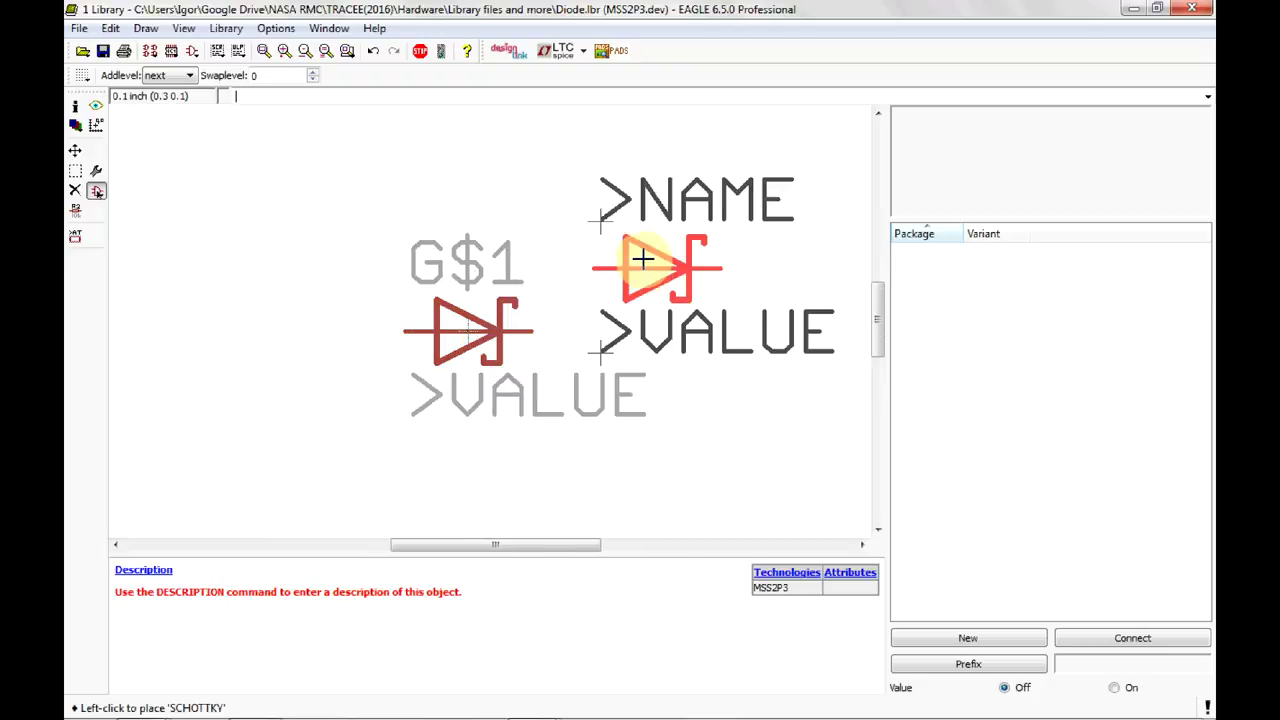
click(420, 50)
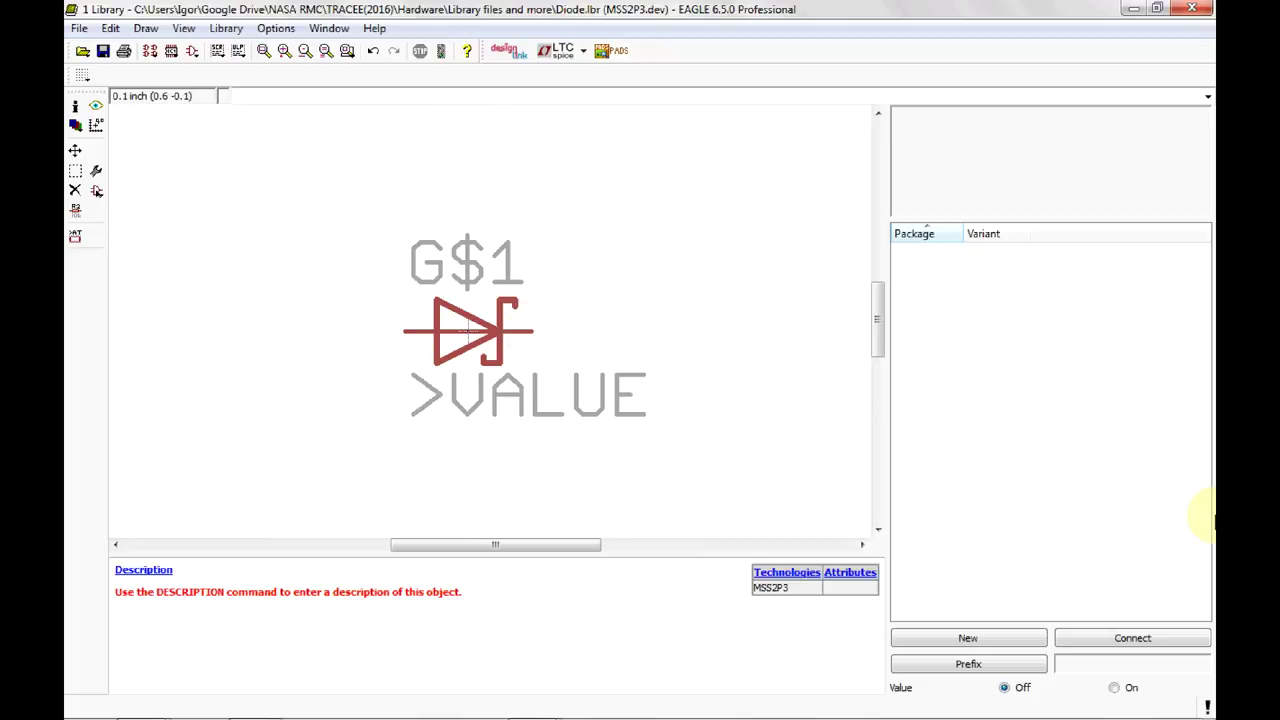
Step: Set the device's name prefix to D
click(1014, 663)
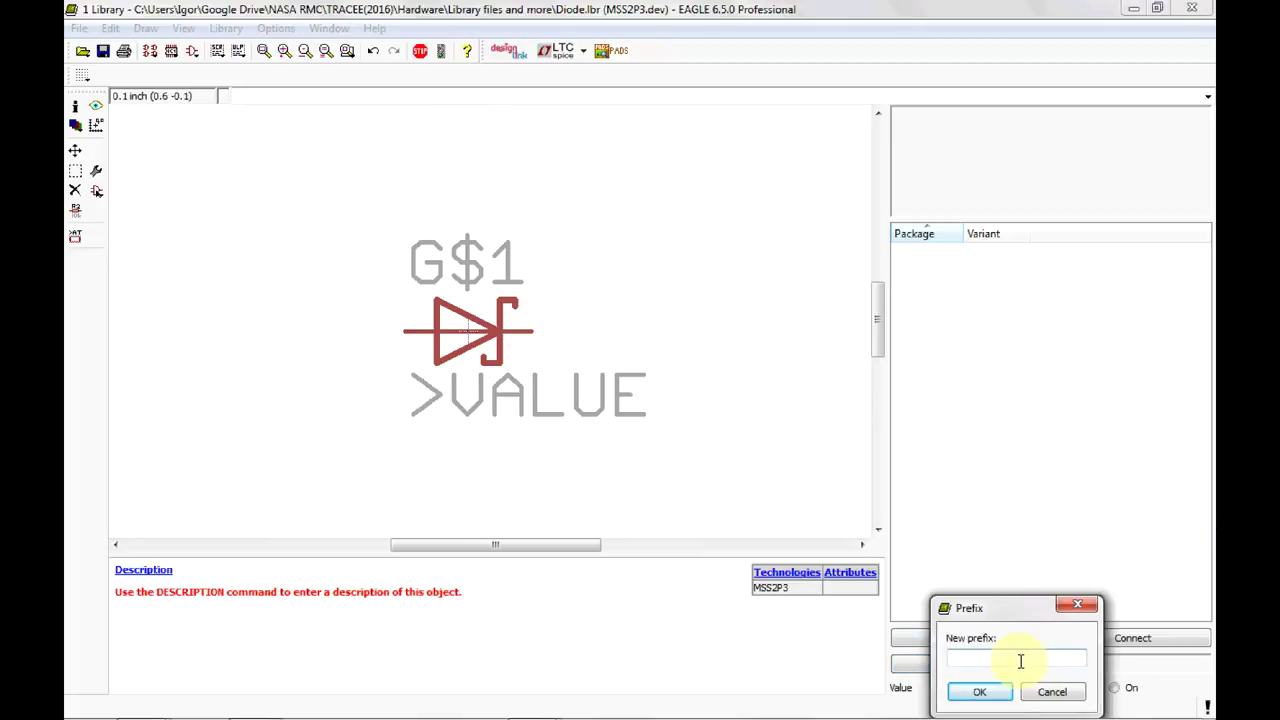
text(D)
click(995, 692)
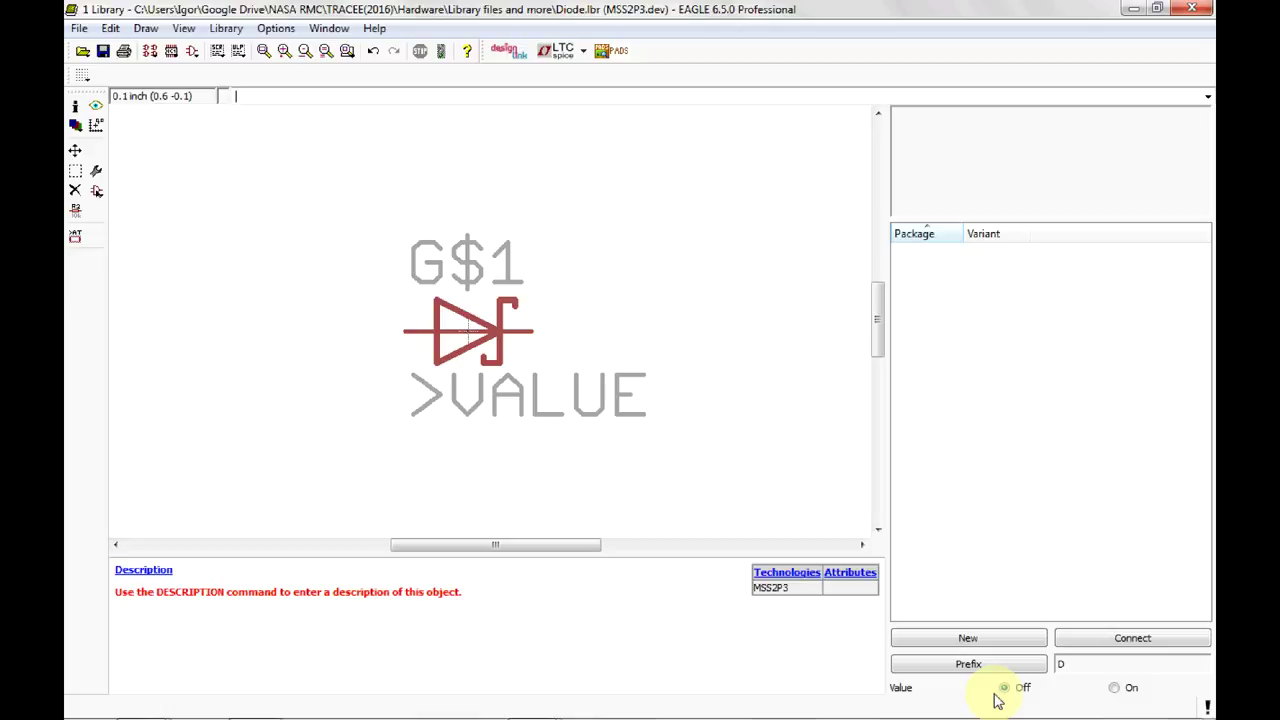
Step: Add the MSS2P3 package to the device as a new variant with a blank variant name
click(1005, 637)
click(790, 345)
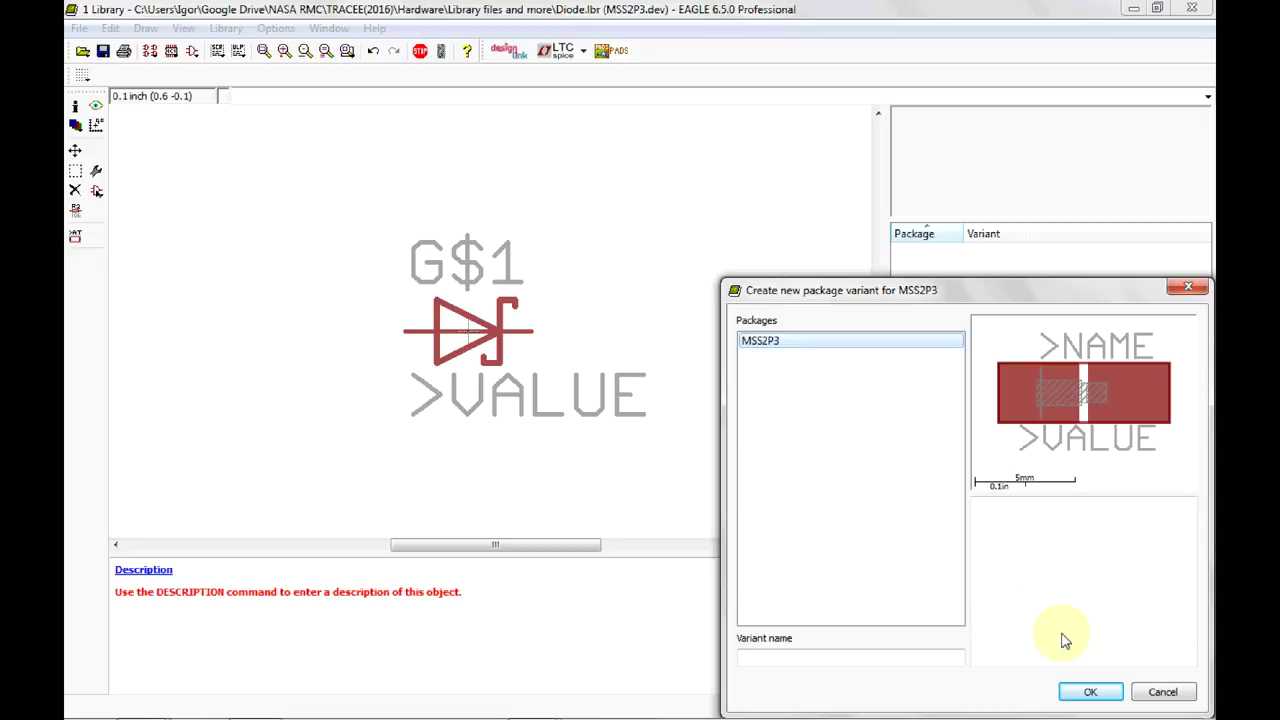
click(1085, 692)
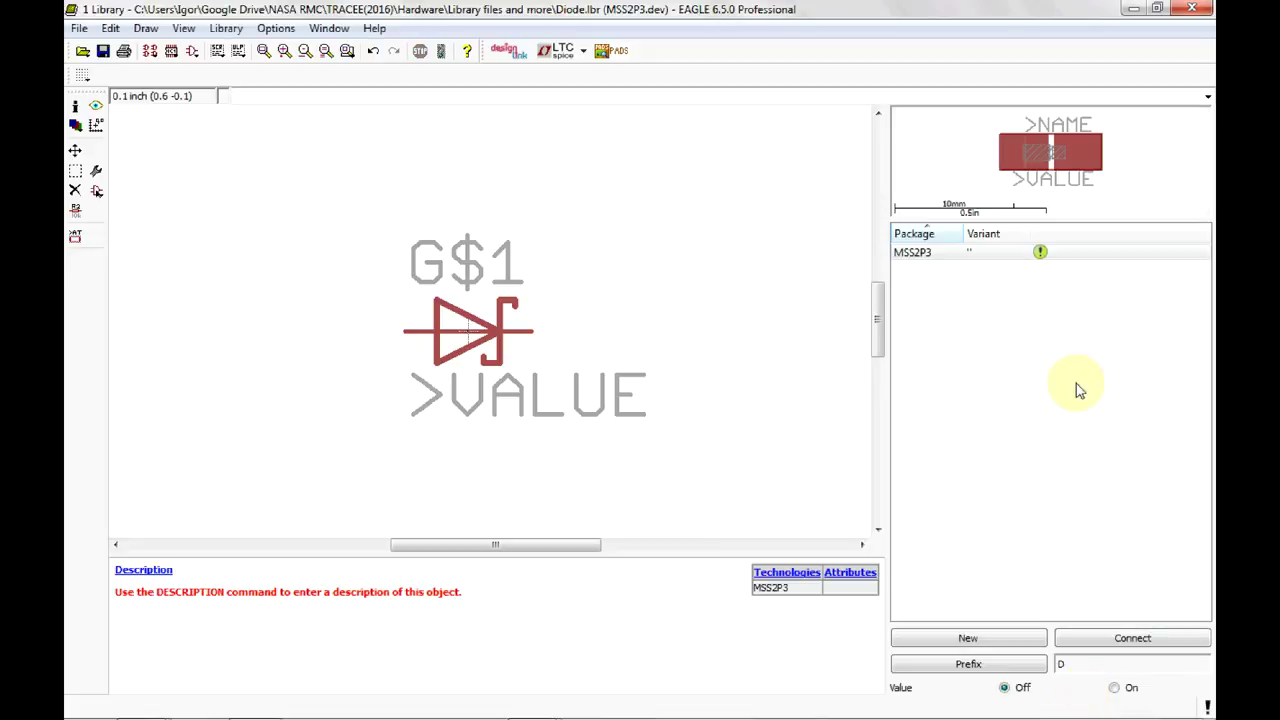
click(970, 256)
right_click(998, 260)
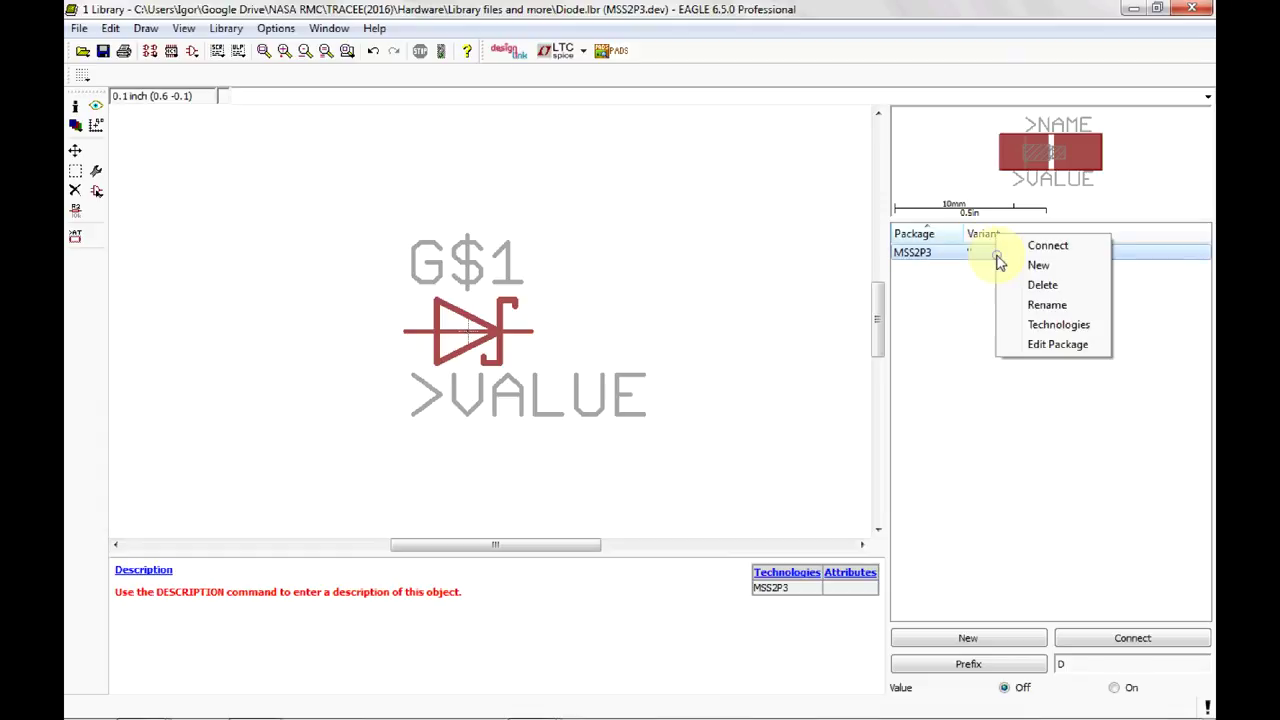
click(1016, 305)
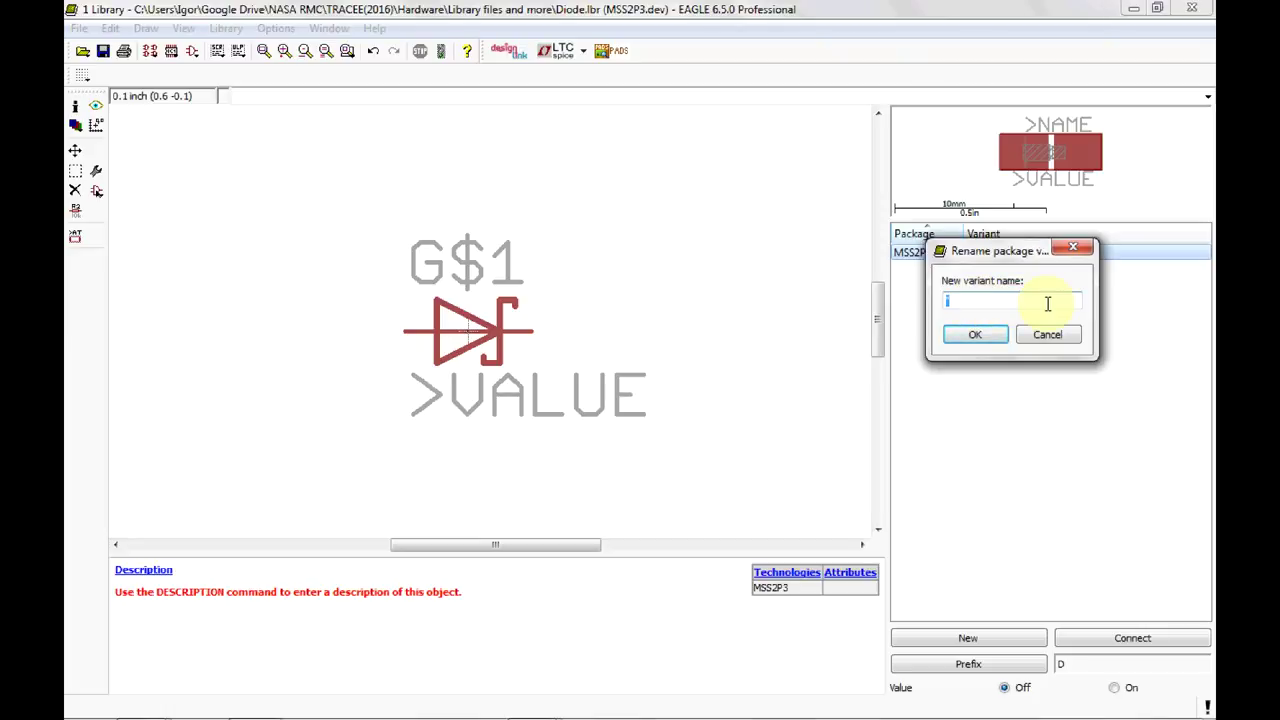
click(1037, 333)
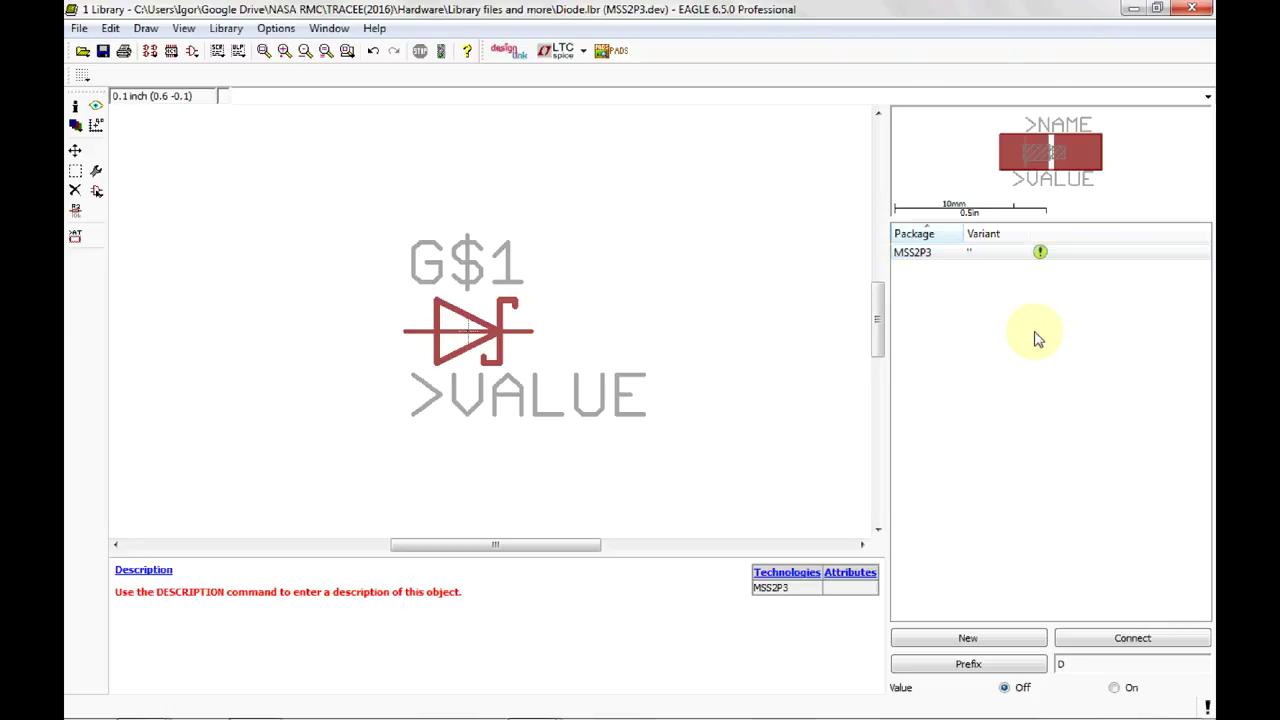
Step: Connect pin G$1.A to pad A and pin G$1.C to pad C for the MSS2P3 variant, and save the library
click(1078, 258)
click(1155, 638)
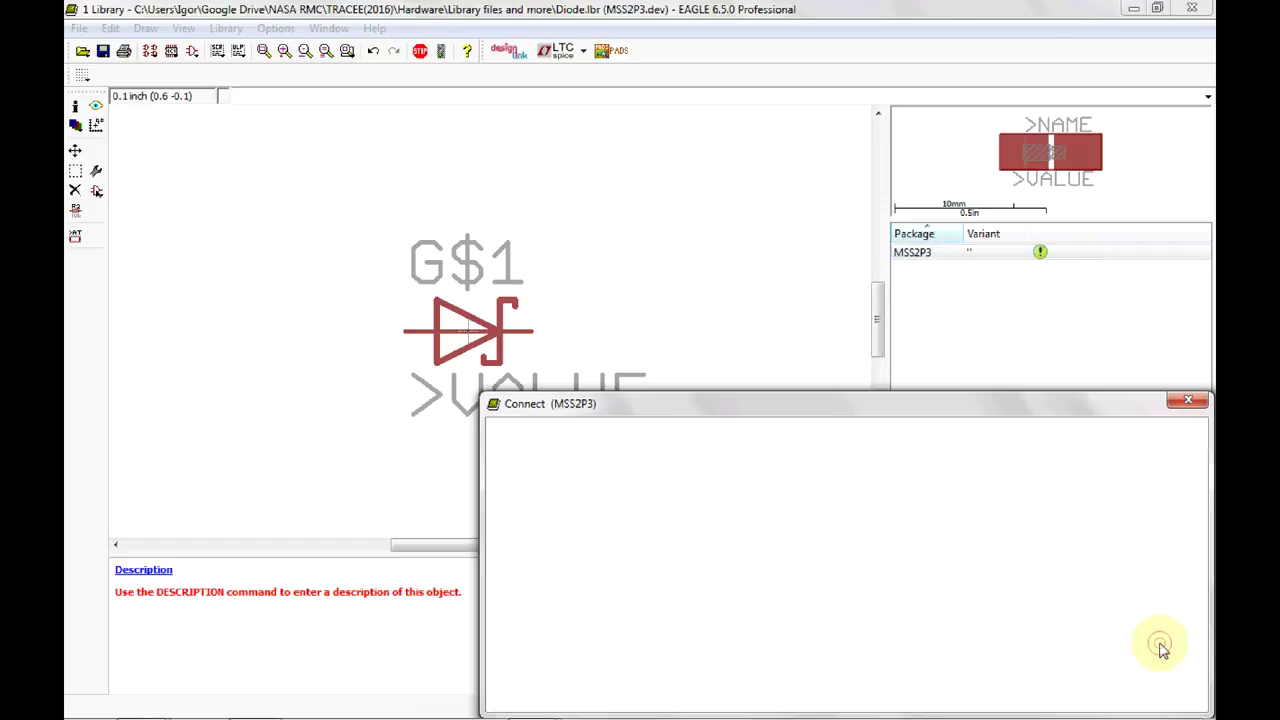
drag(970, 410, 803, 207)
click(420, 278)
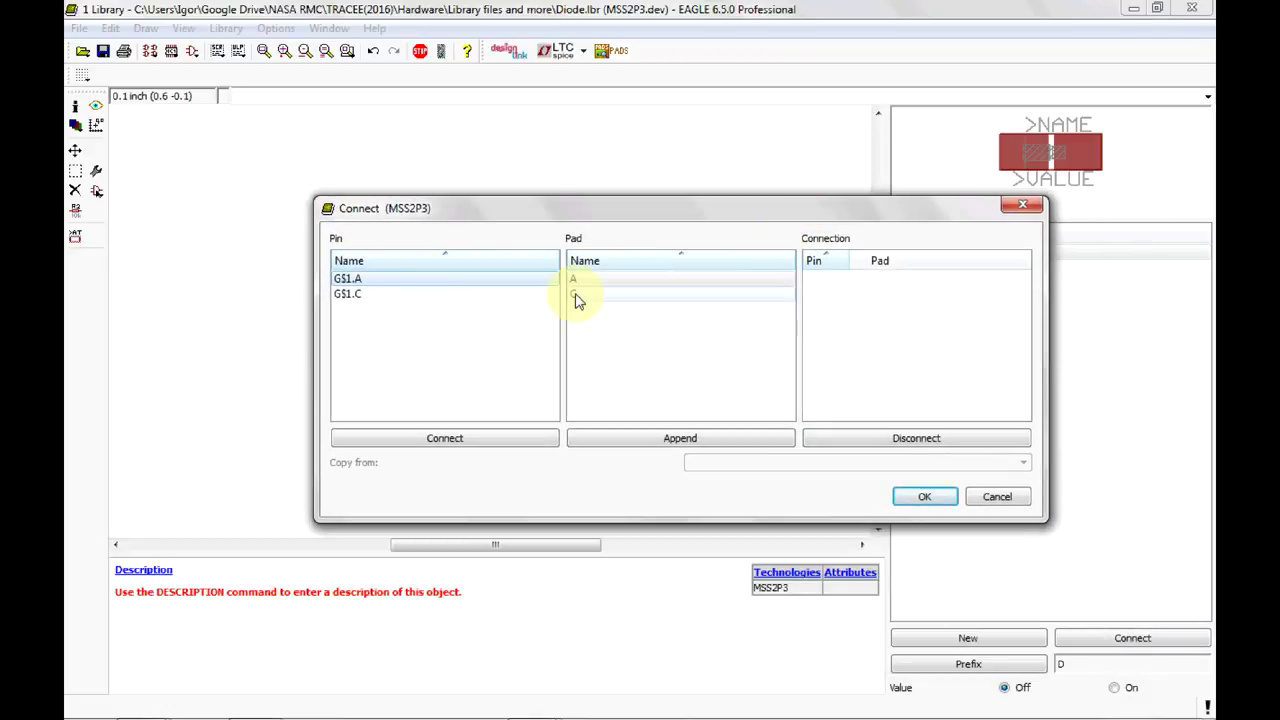
click(517, 440)
click(386, 286)
click(700, 283)
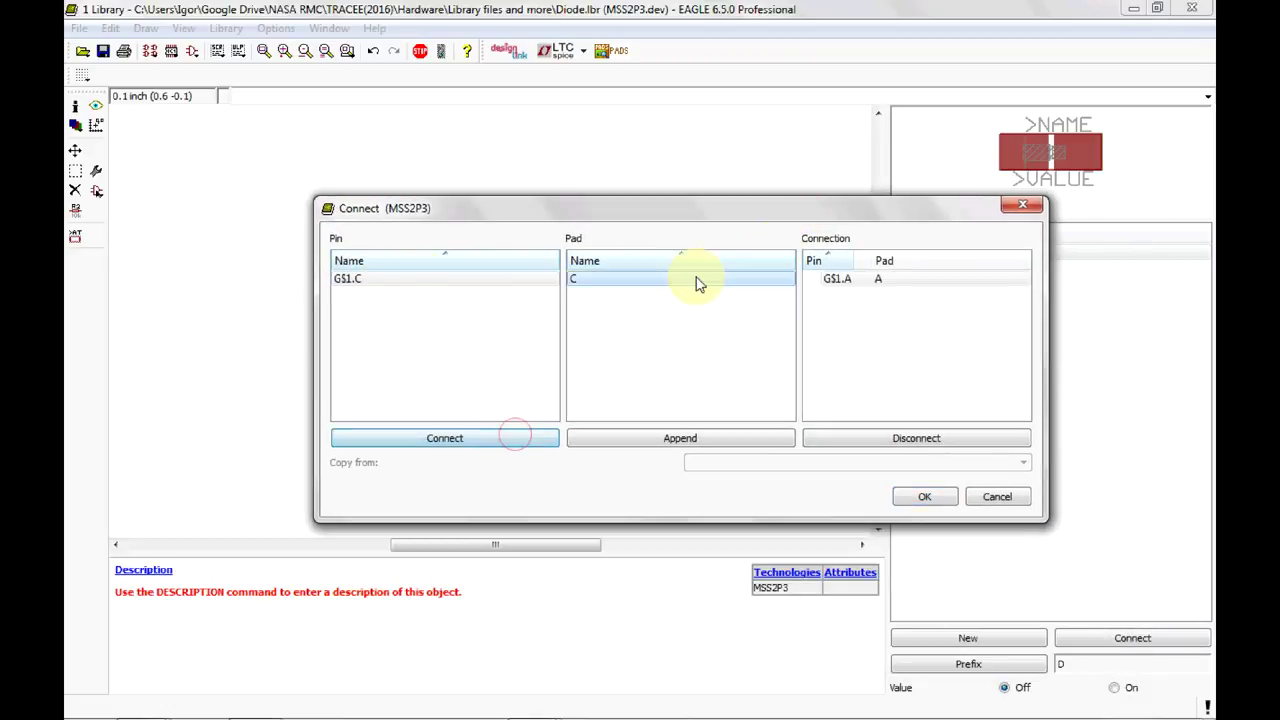
click(500, 440)
click(922, 498)
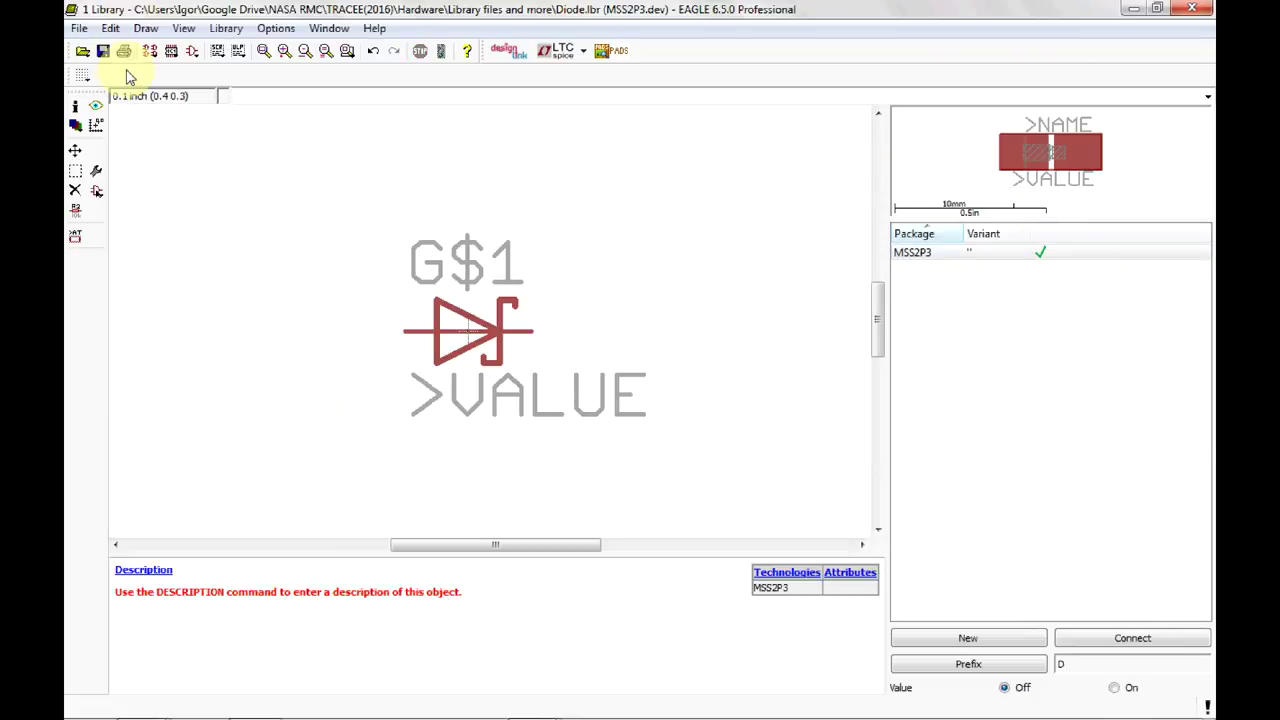
click(103, 50)
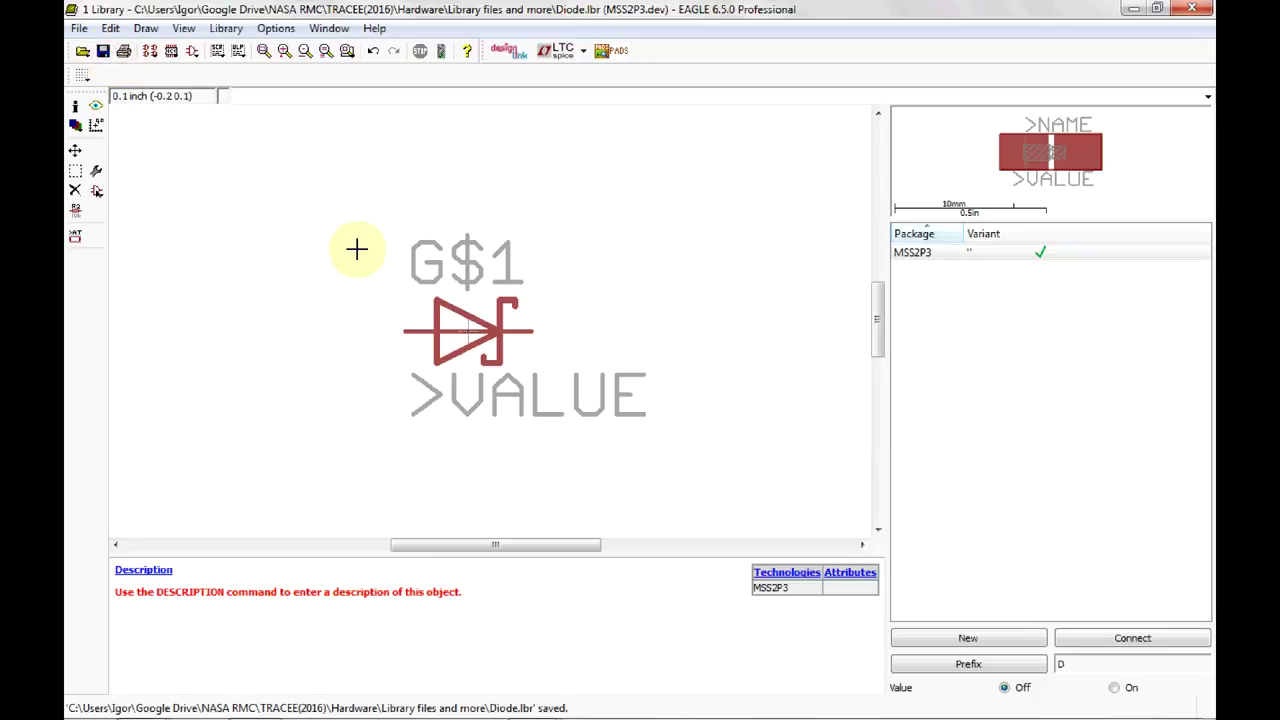